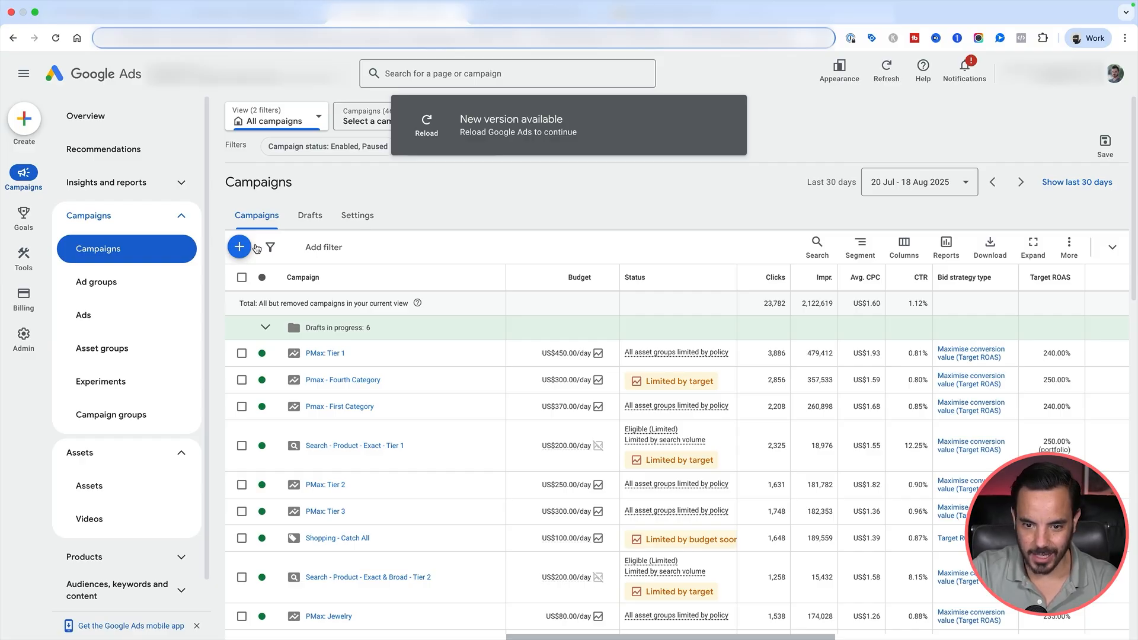
# Open the Assets page of the Google Ads account from the campaigns overview.
pyautogui.scroll(-1, 356, 203)
pyautogui.scroll(-1, 356, 203)
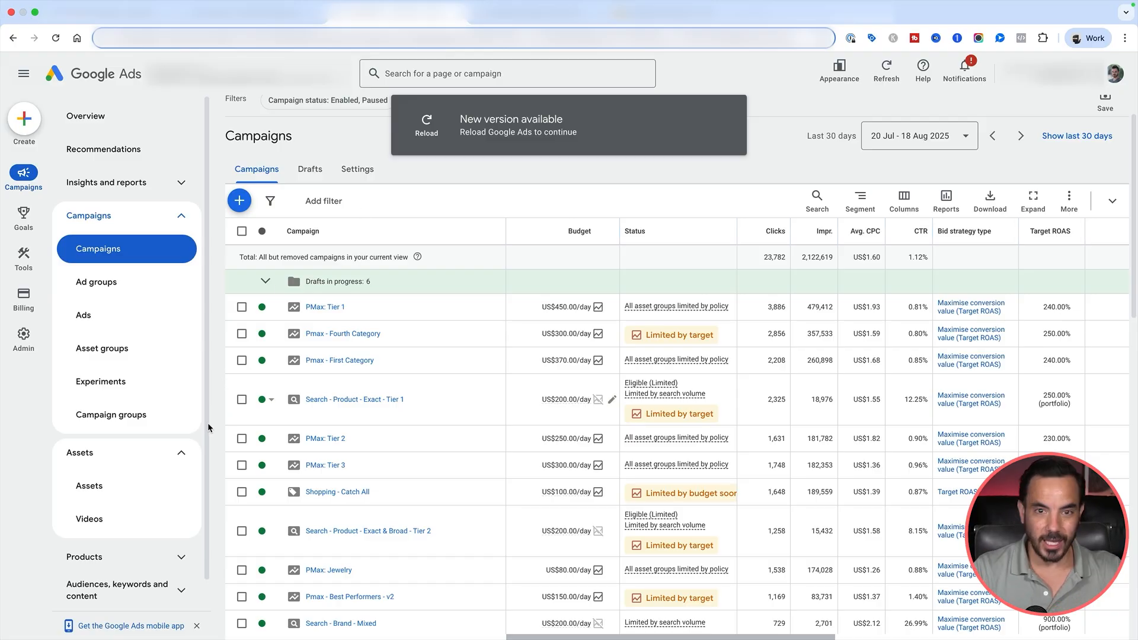
pyautogui.scroll(-1, 200, 422)
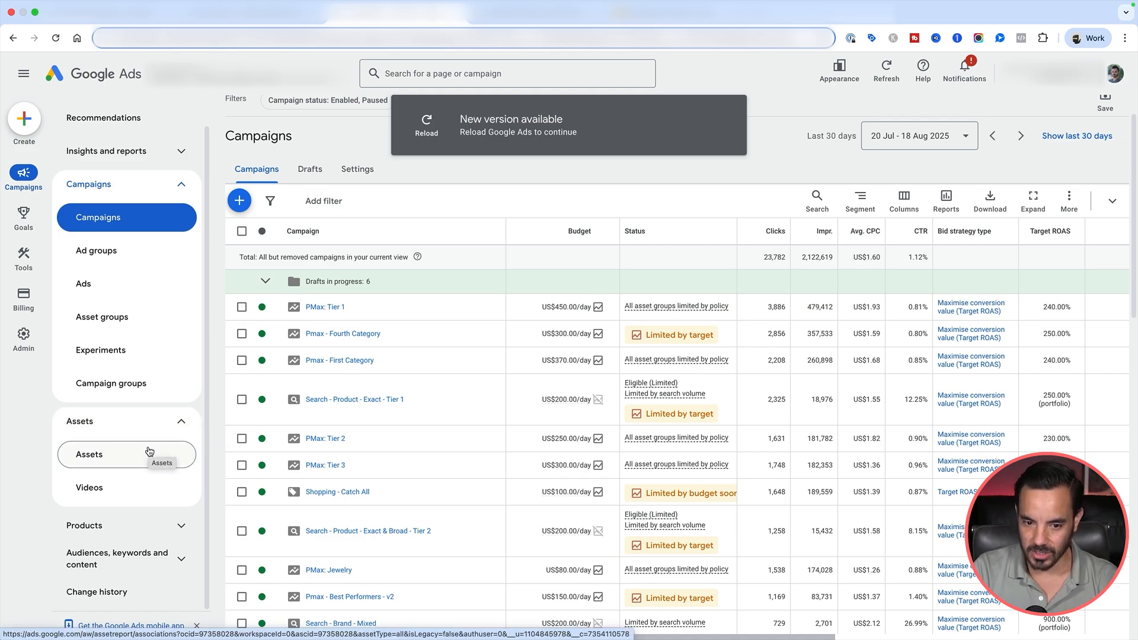
pyautogui.click(149, 452)
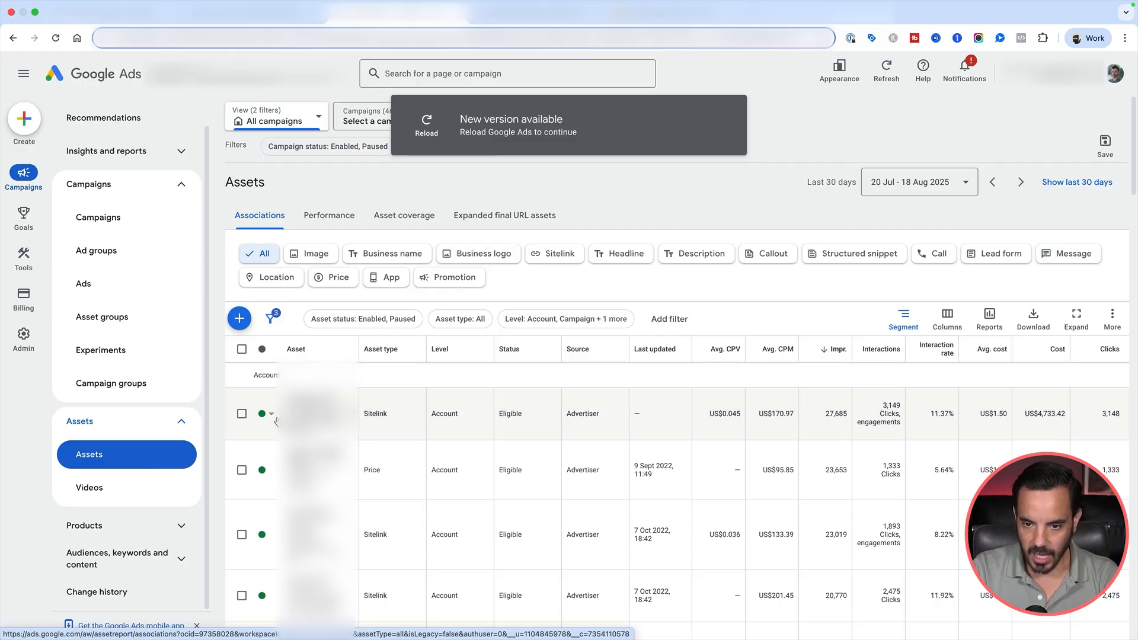
# Look over the asset associations and open the form for creating a new account-level sitelink asset.
pyautogui.scroll(-1, 277, 421)
pyautogui.scroll(-1, 276, 422)
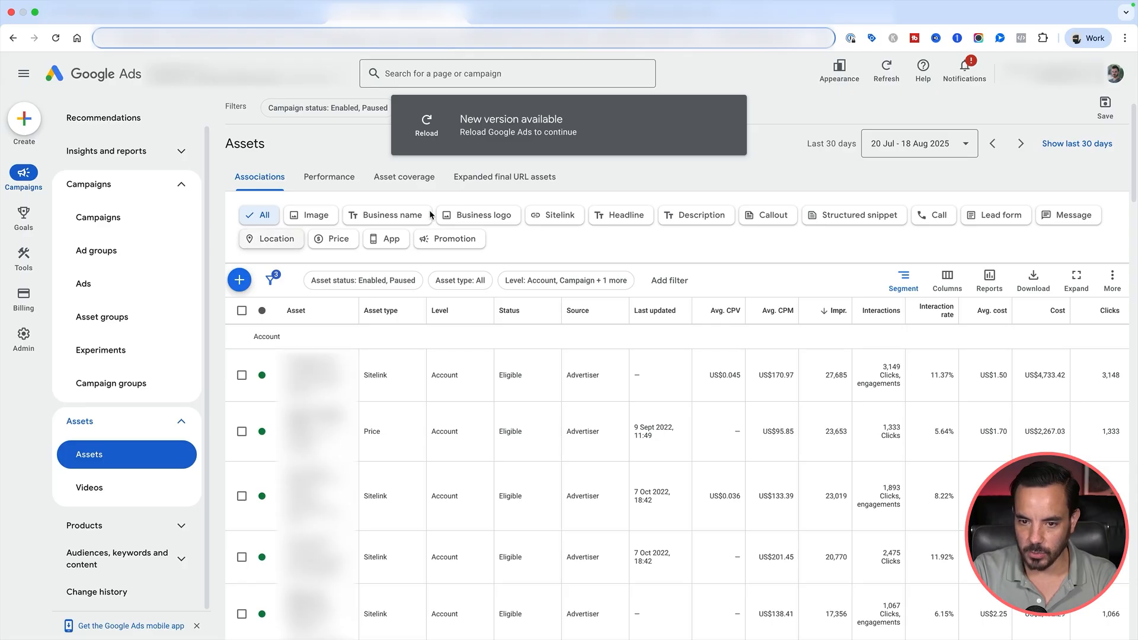
pyautogui.scroll(1, 501, 197)
pyautogui.scroll(-1, 509, 197)
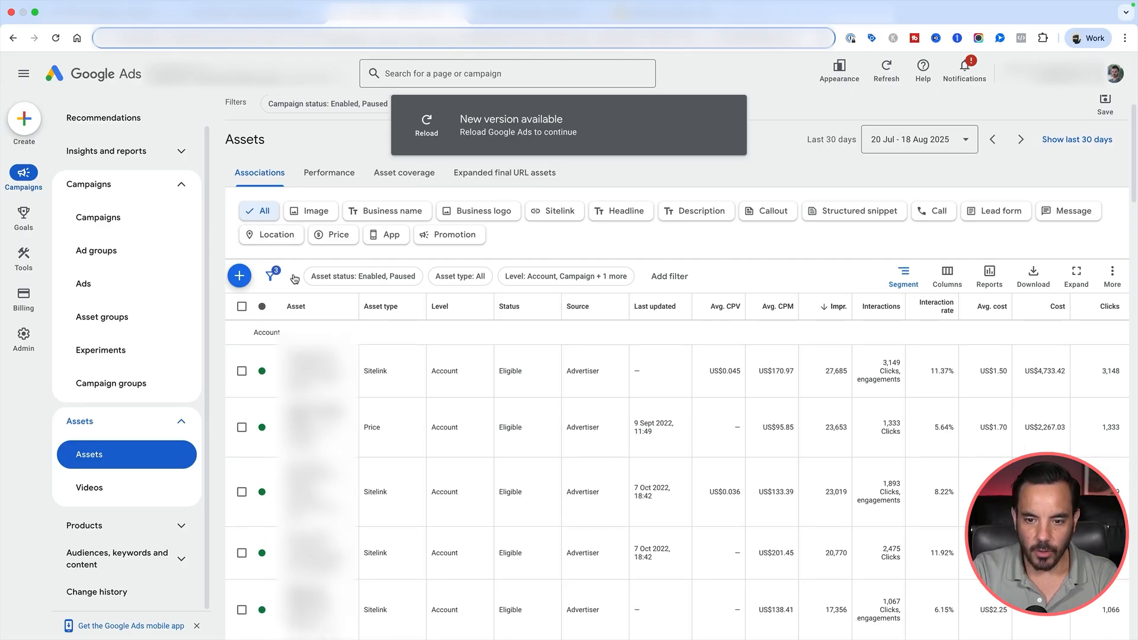
pyautogui.click(244, 278)
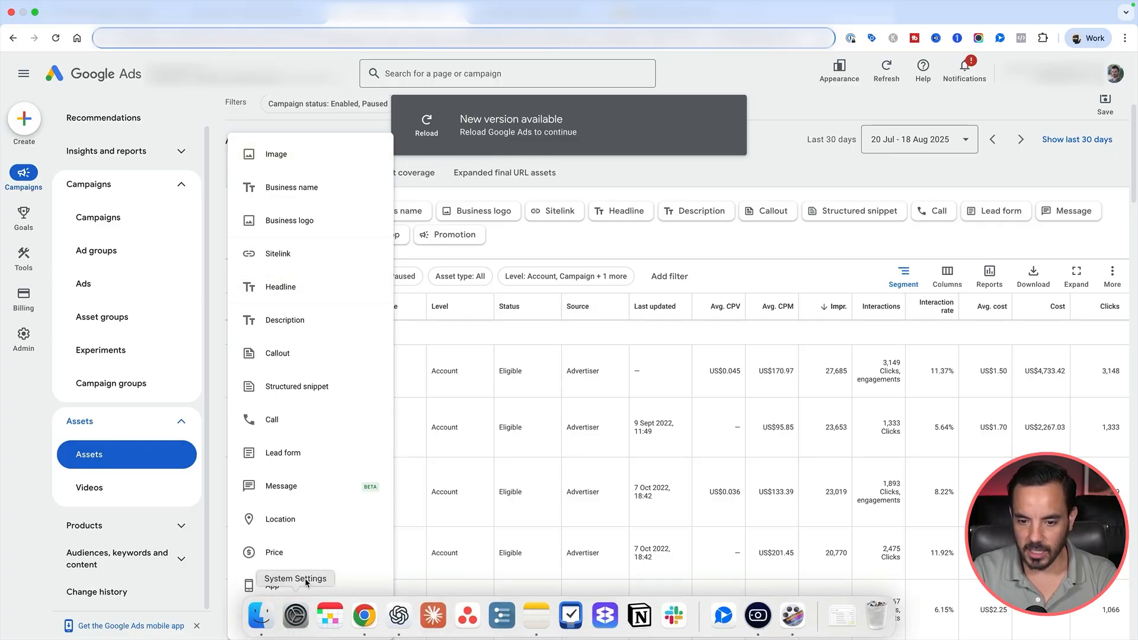
pyautogui.click(319, 262)
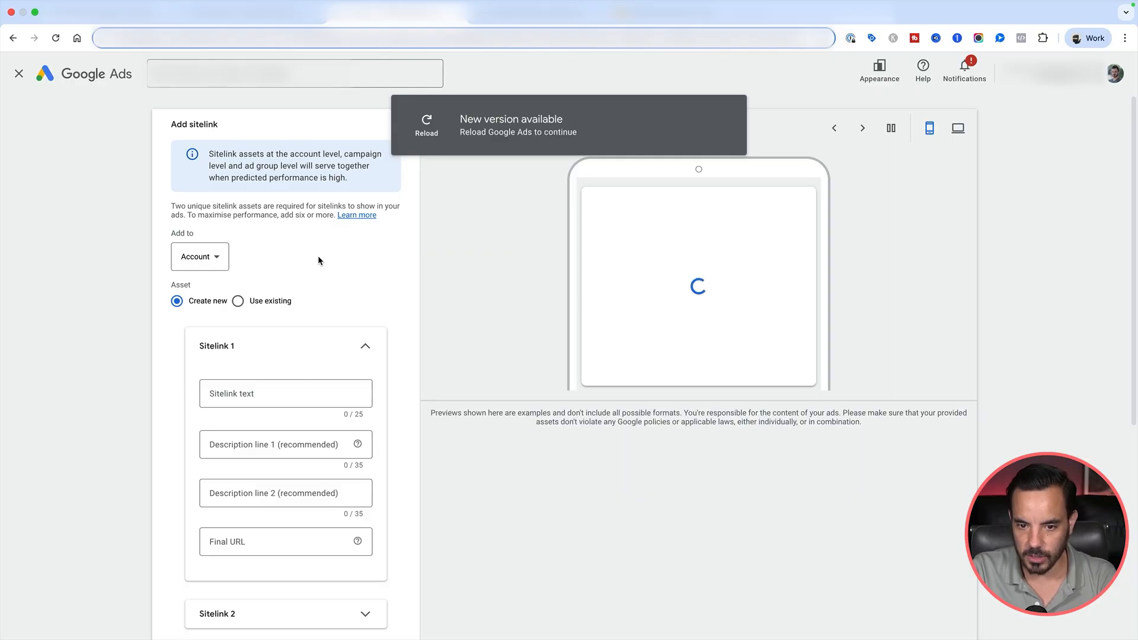
pyautogui.scroll(2, 331, 417)
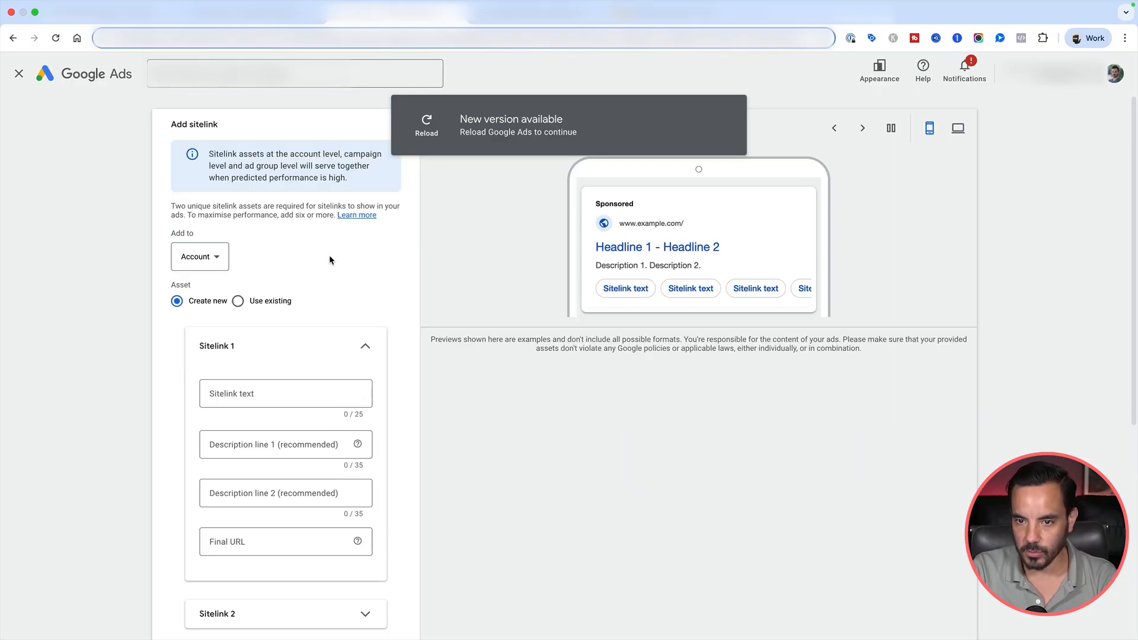
# Switch to the Google Ads Assets board in Miro and bring the Sitelink and Image rows into view at 75% zoom.
pyautogui.click(656, 12)
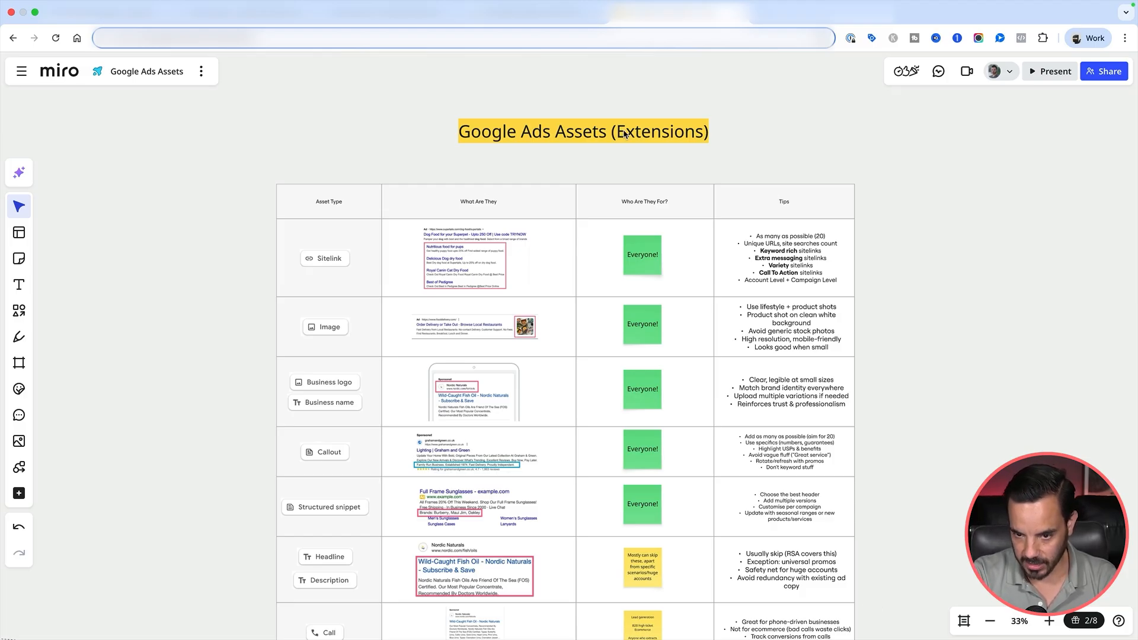
pyautogui.press('super+plus')
pyautogui.scroll(3, 623, 133)
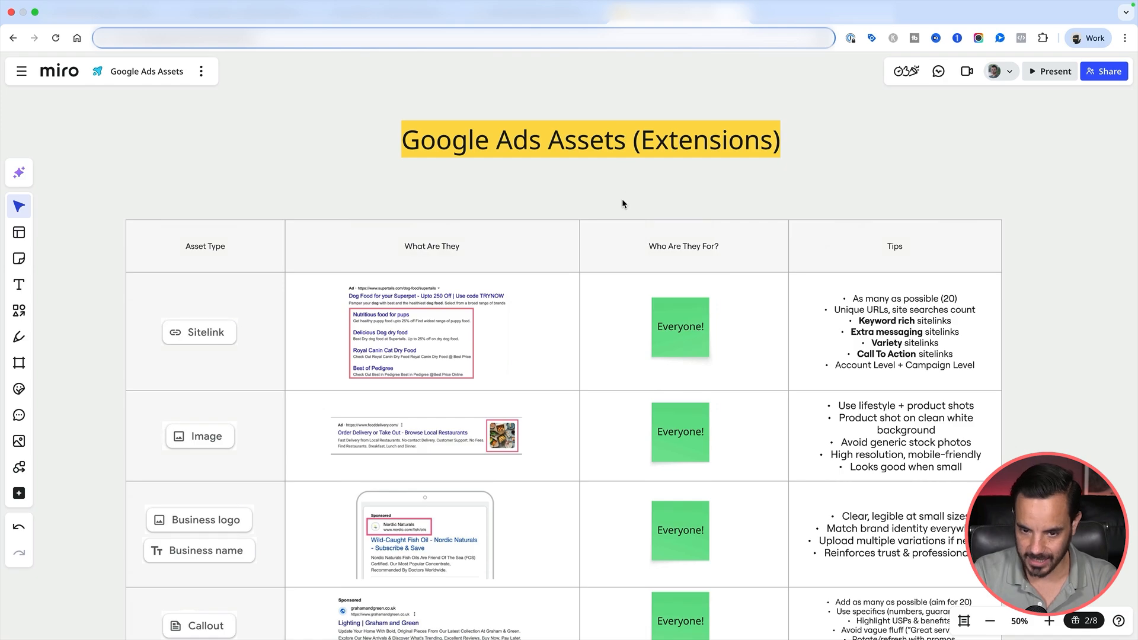
pyautogui.hscroll(-4, 620, 203)
pyautogui.press('super+plus')
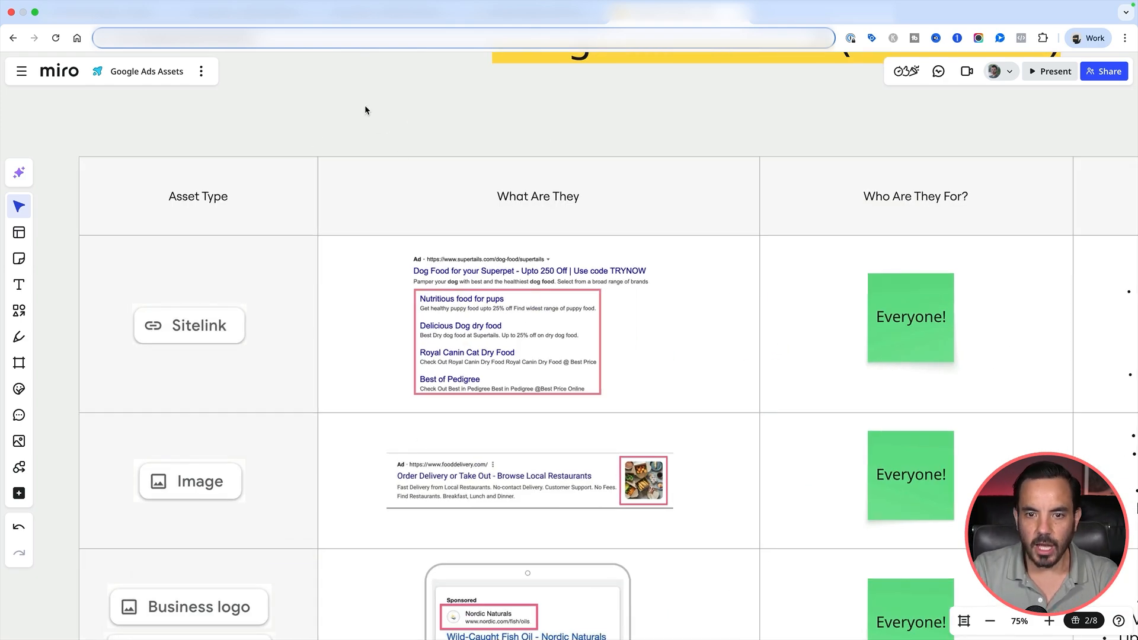
# Switch back to Google Ads and review the asset sections and sitelinks on the Create ads page.
pyautogui.click(278, 21)
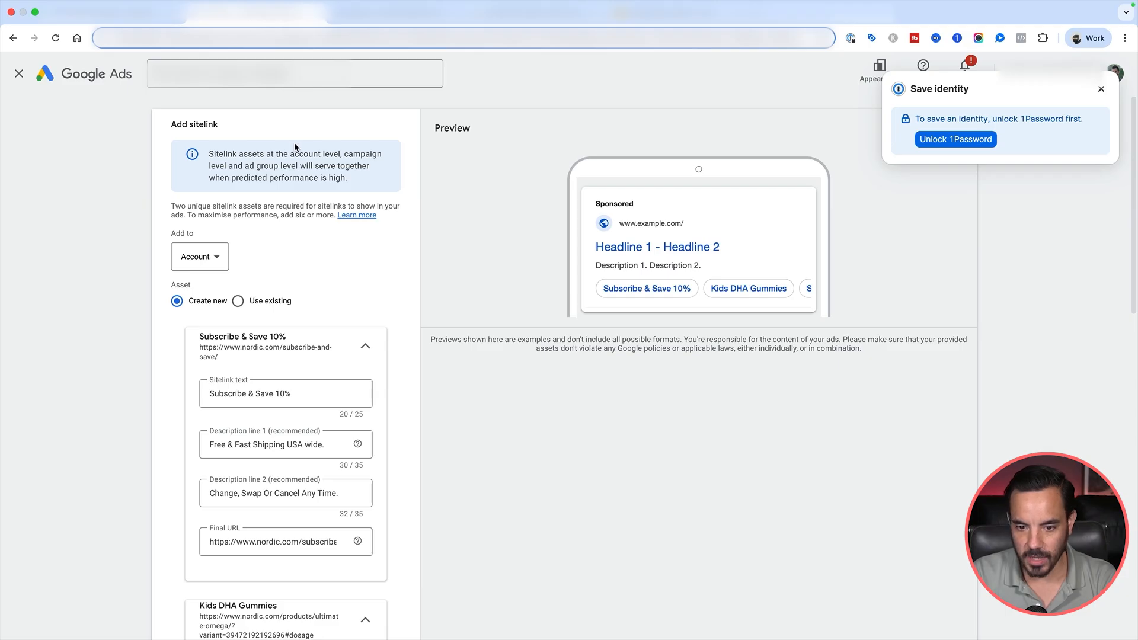
pyautogui.click(131, 22)
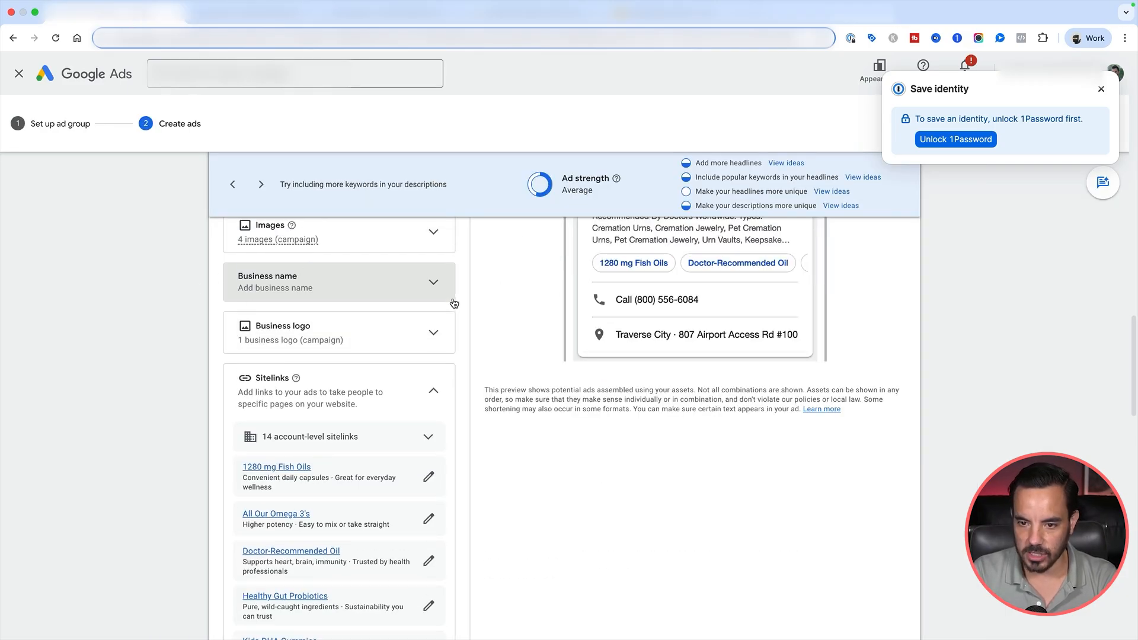
pyautogui.scroll(-2, 453, 297)
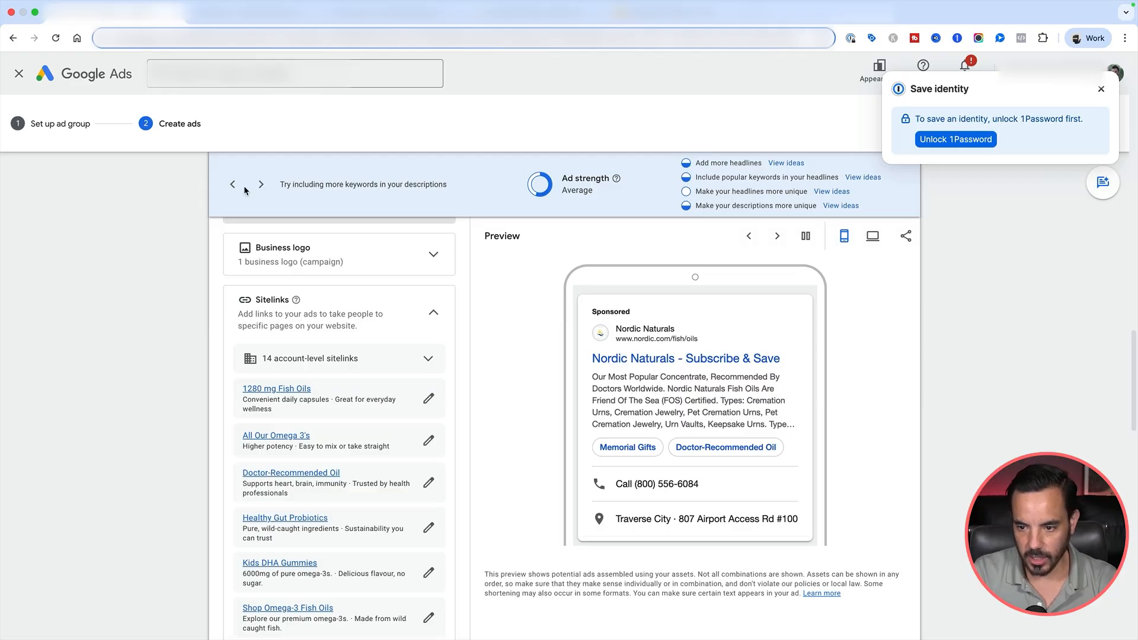
pyautogui.scroll(6, 450, 361)
pyautogui.scroll(-3, 439, 371)
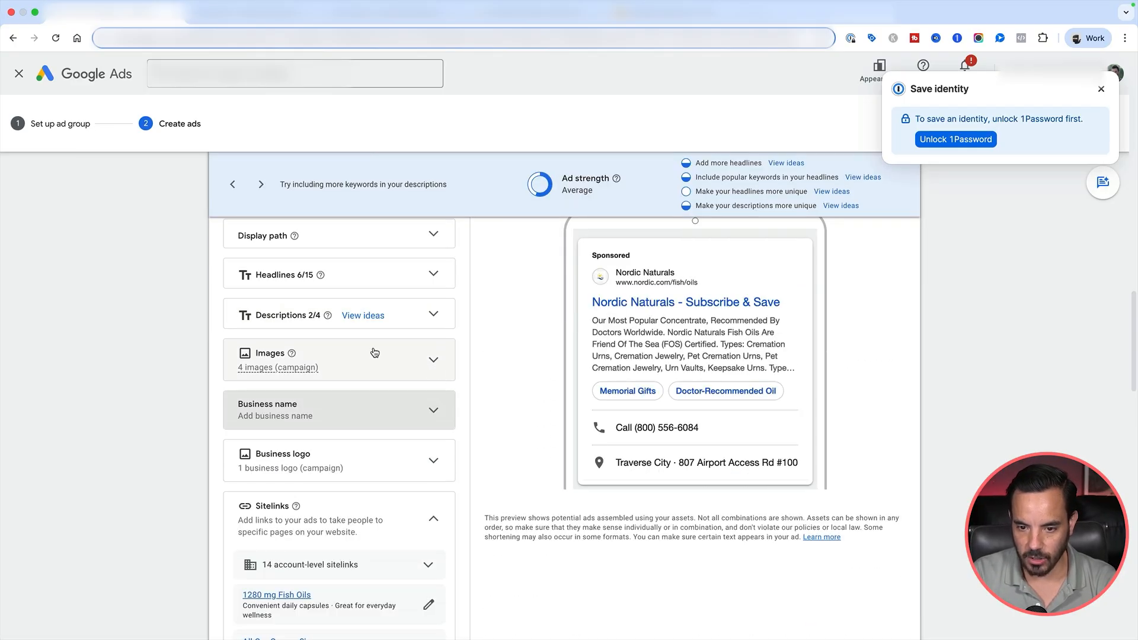
# Expand and collapse the ad's Headlines section, and look through the remaining sections down to Sitelinks.
pyautogui.click(356, 274)
pyautogui.click(319, 292)
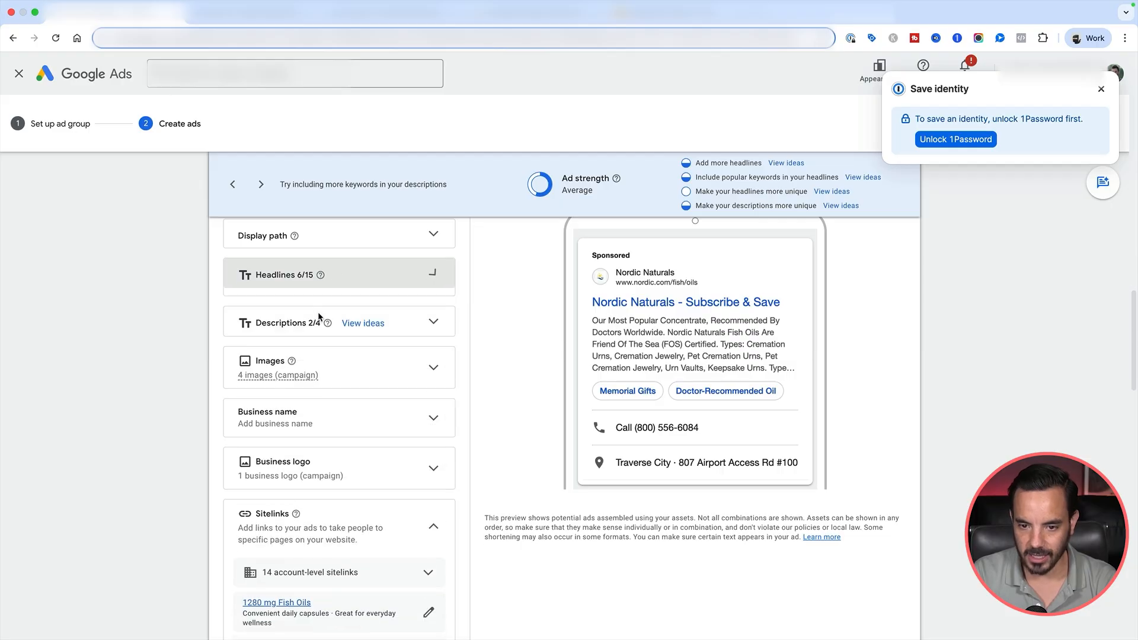
pyautogui.scroll(-2, 181, 249)
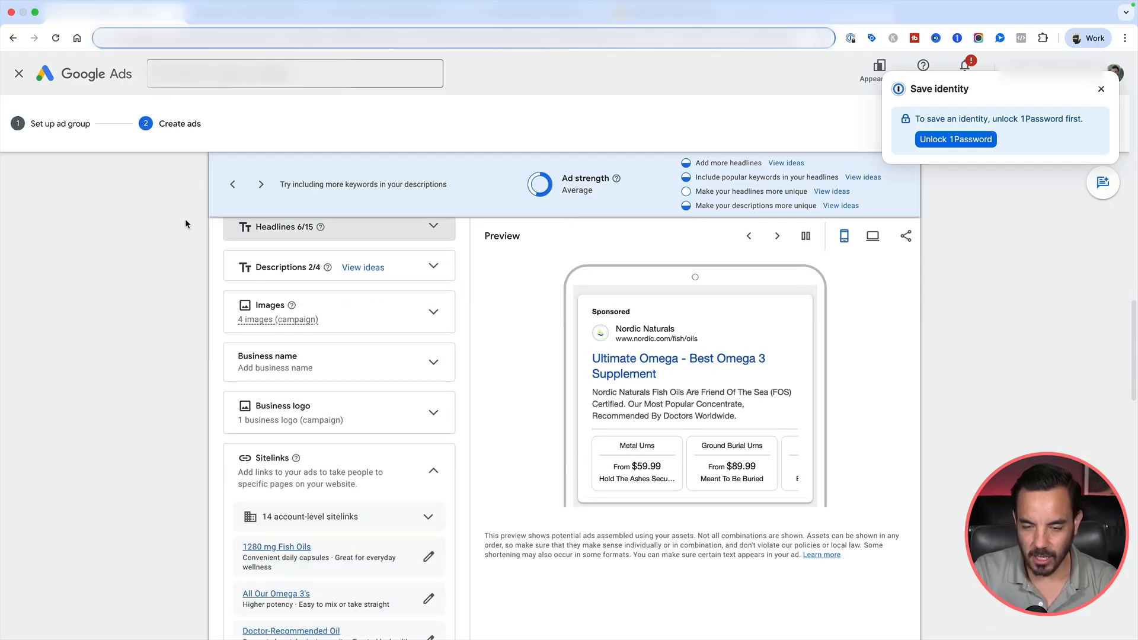
pyautogui.scroll(-1, 185, 221)
pyautogui.scroll(-1, 186, 223)
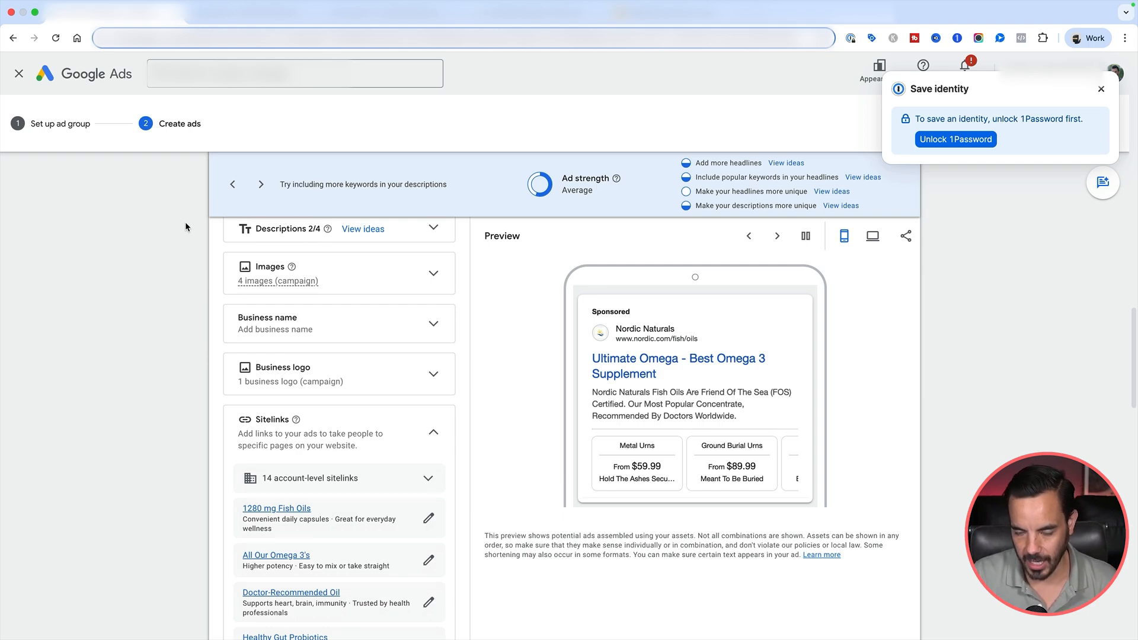
pyautogui.scroll(-2, 186, 227)
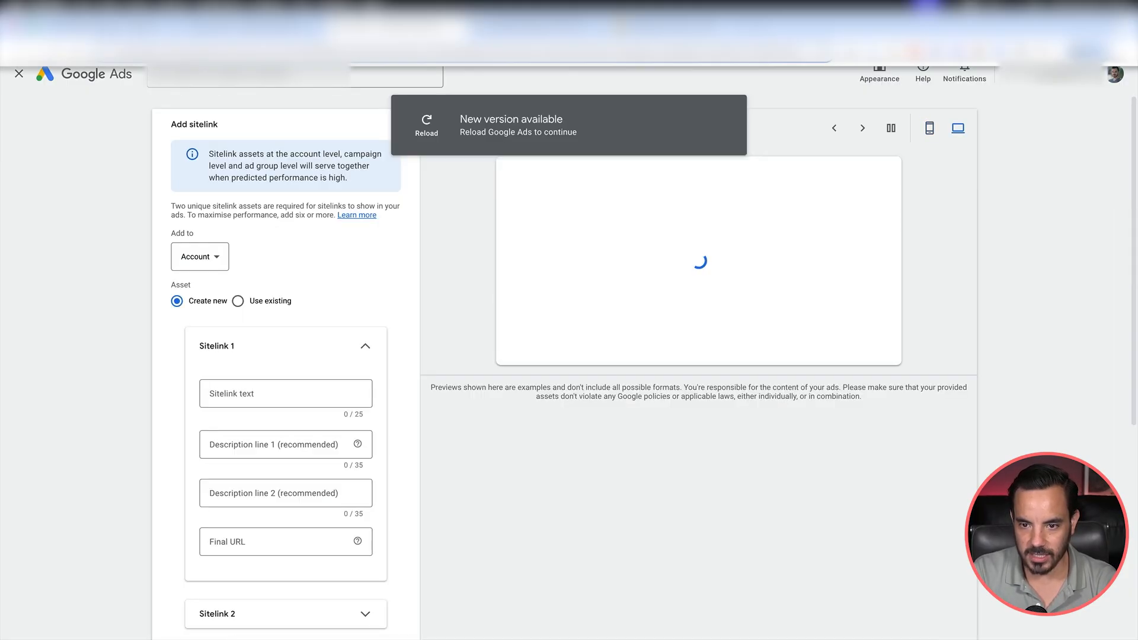
# Cancel the empty Add sitelink form, glance at the ad's sitelinks and return to the account's Assets page.
pyautogui.scroll(-6, 213, 514)
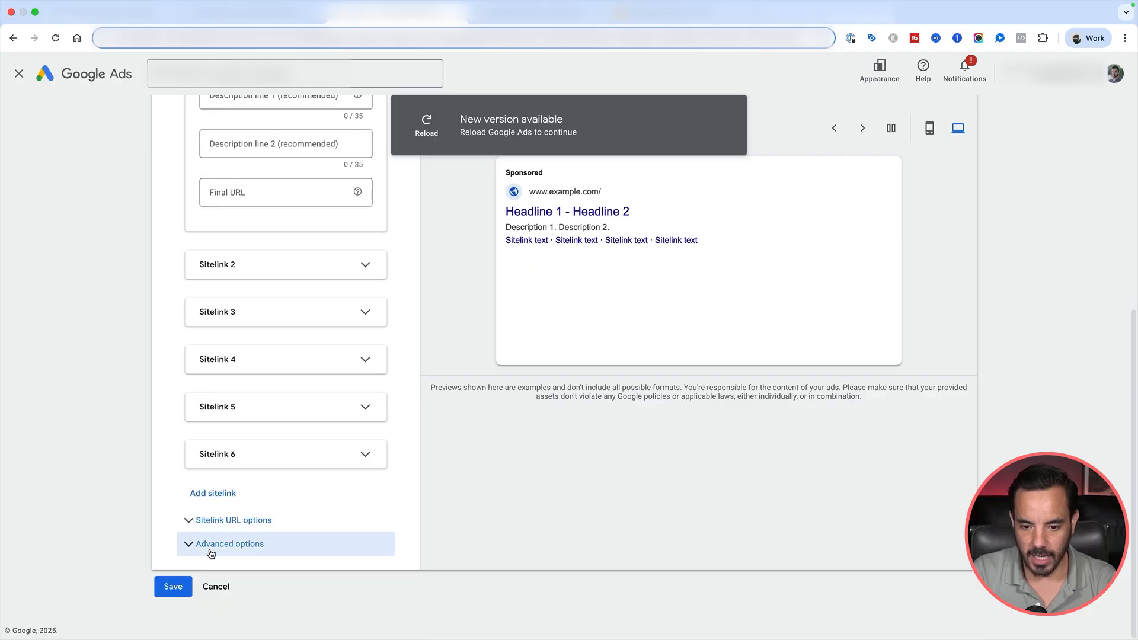
pyautogui.click(223, 587)
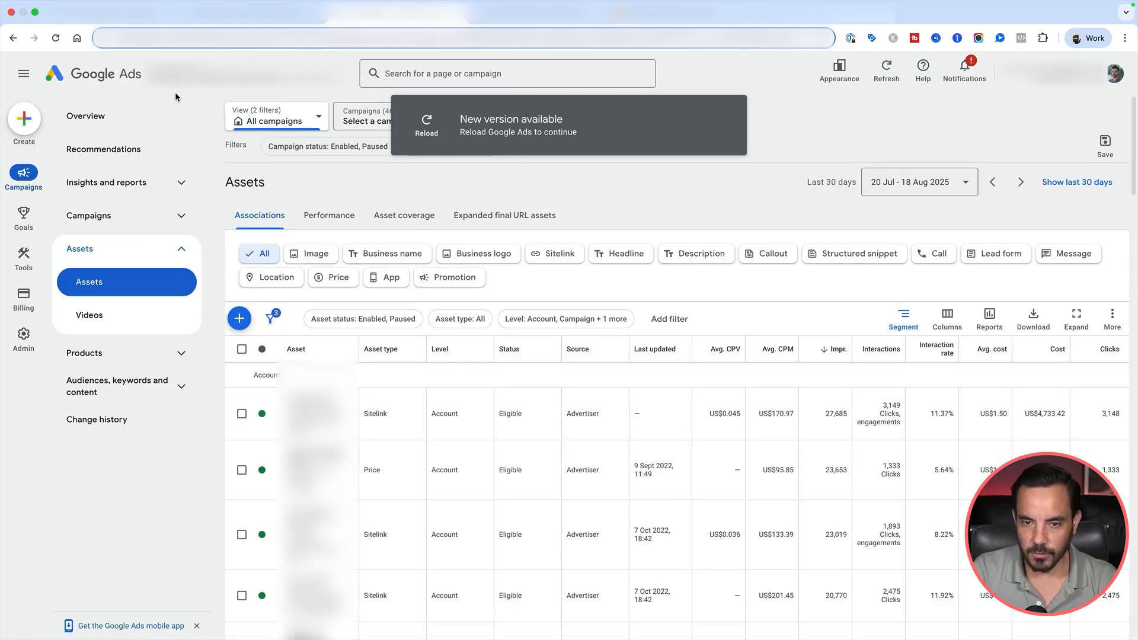
pyautogui.click(128, 17)
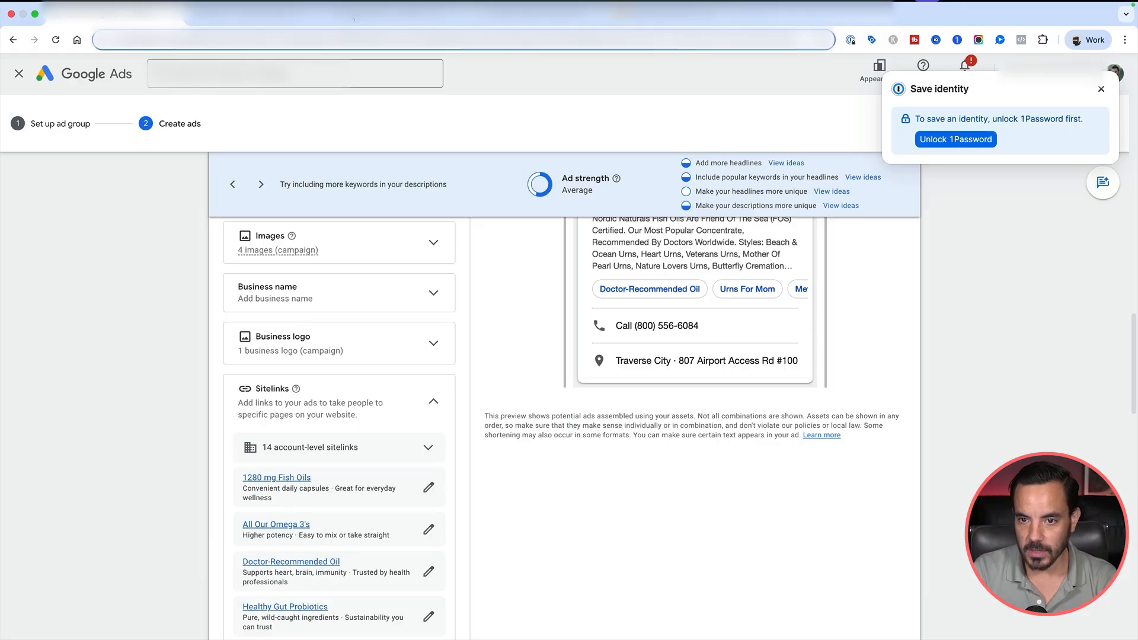
pyautogui.click(384, 16)
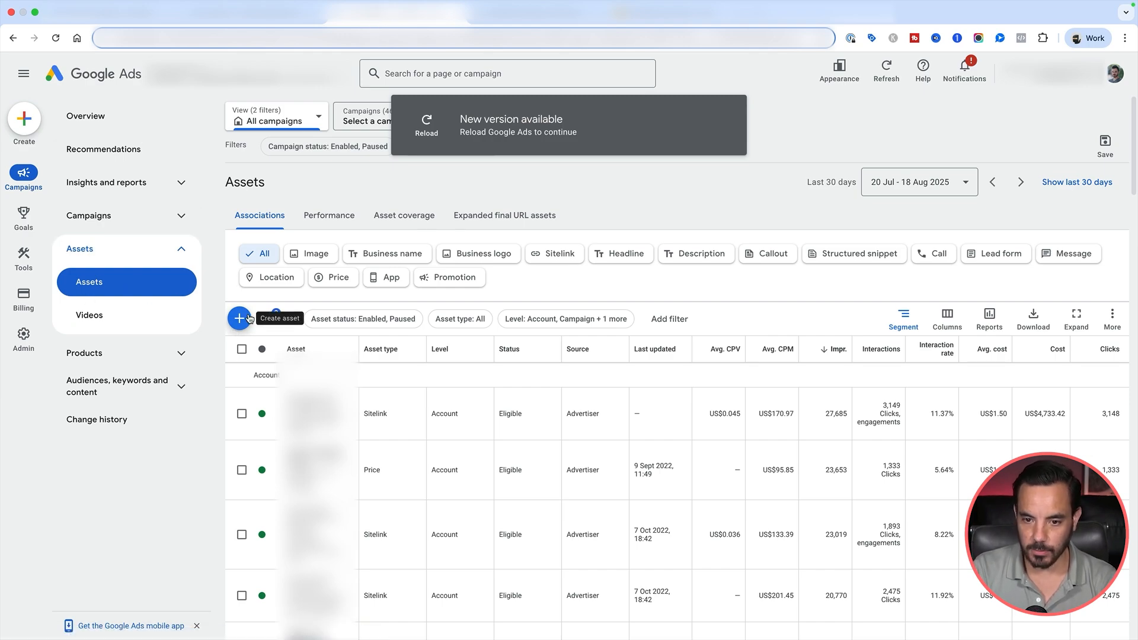
# Switch to the Miro board and examine the sitelink example in the What Are They column at 125% zoom.
pyautogui.click(628, 13)
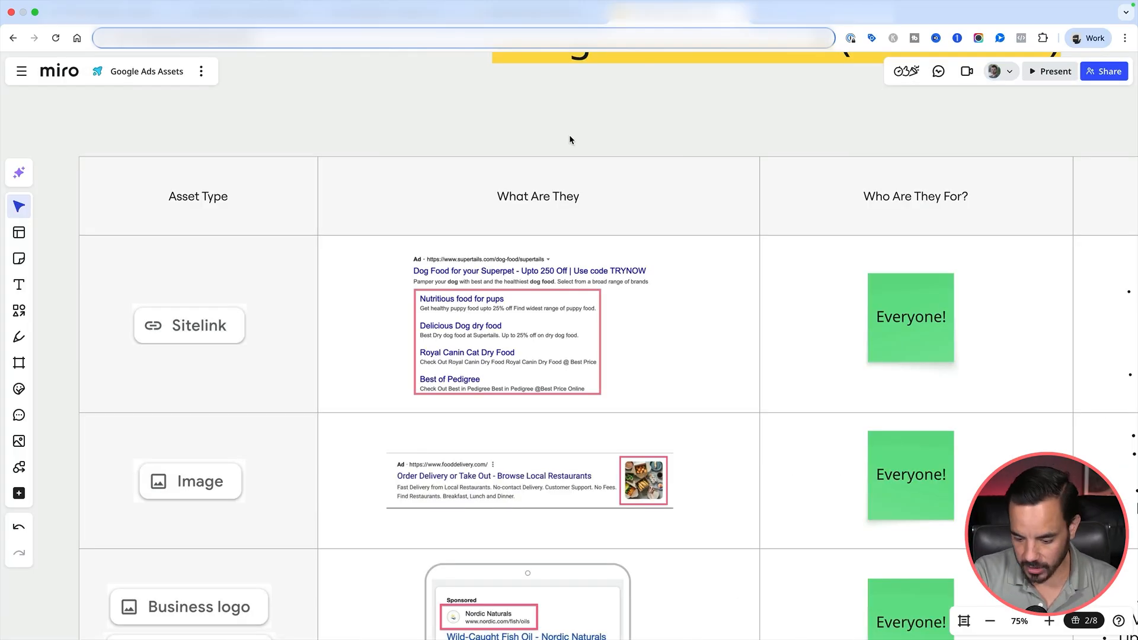
pyautogui.press('super+plus')
pyautogui.hscroll(-4, 569, 140)
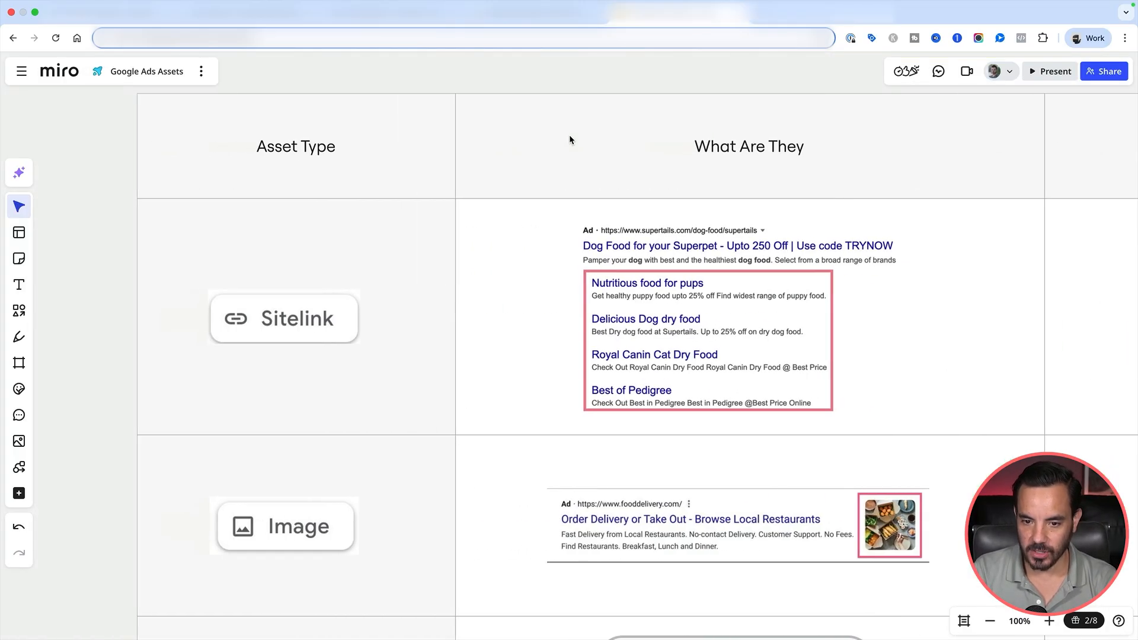
pyautogui.hscroll(-1, 569, 140)
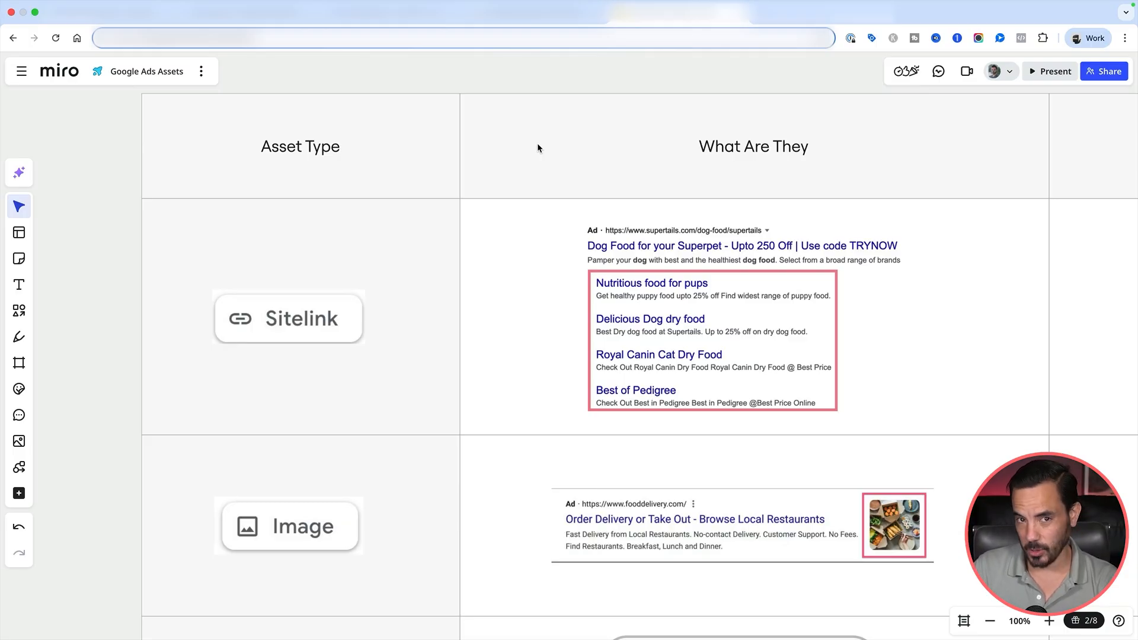
pyautogui.hscroll(5, 651, 149)
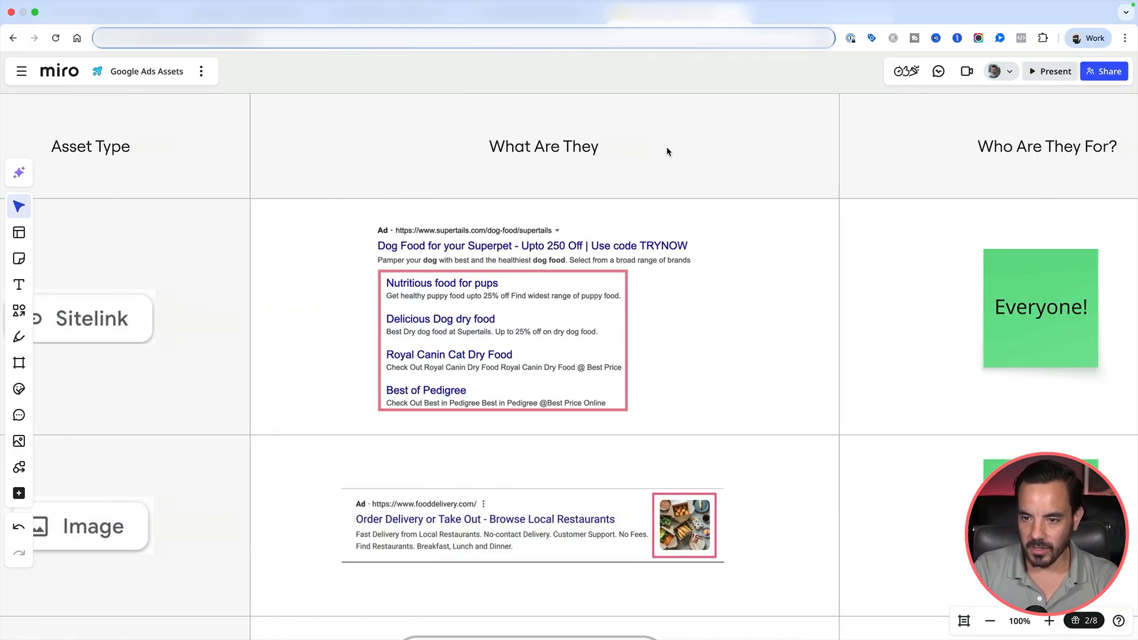
pyautogui.scroll(2, 666, 151)
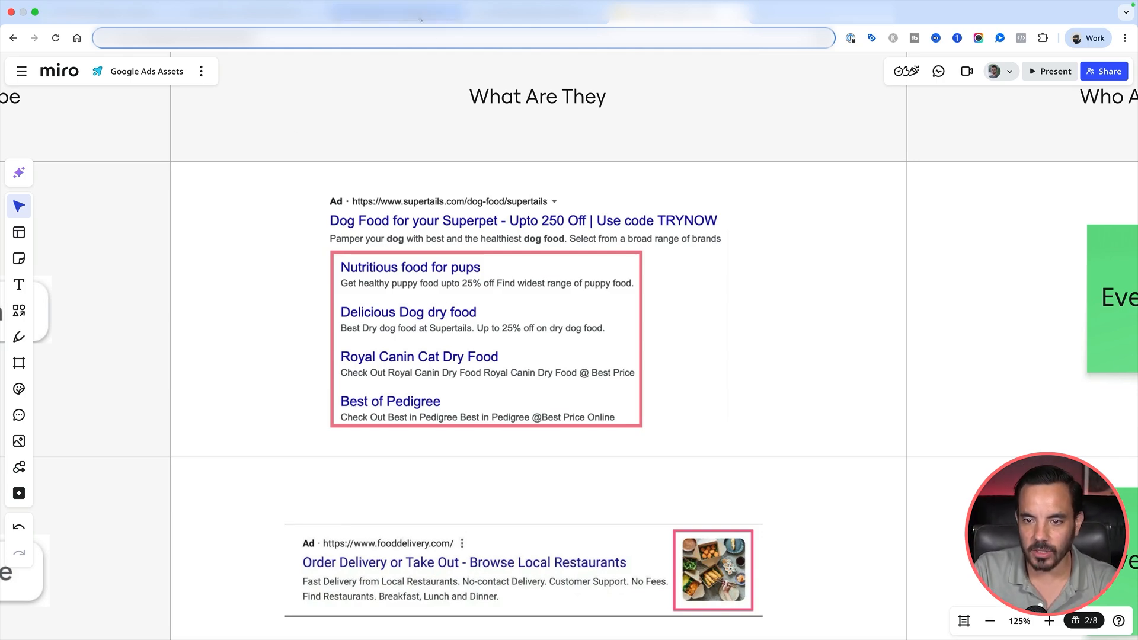
# Review the filled-in Subscribe & Save 10% sitelink form and preview, and open the Nordic Naturals Ultimate Omega product page.
pyautogui.click(261, 18)
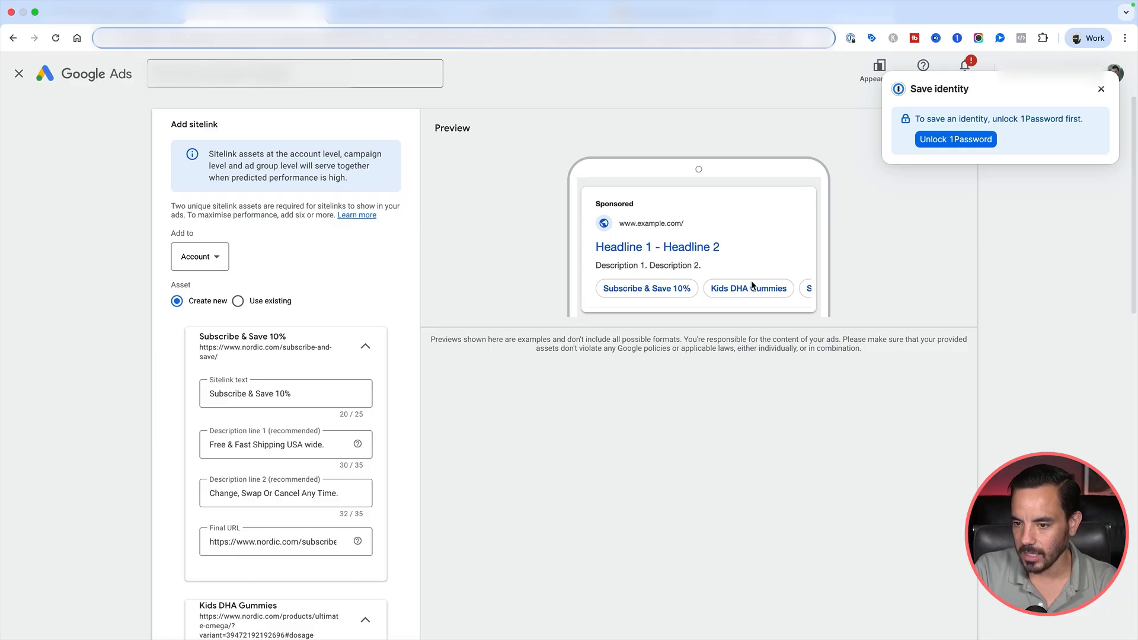
pyautogui.click(397, 22)
pyautogui.click(530, 21)
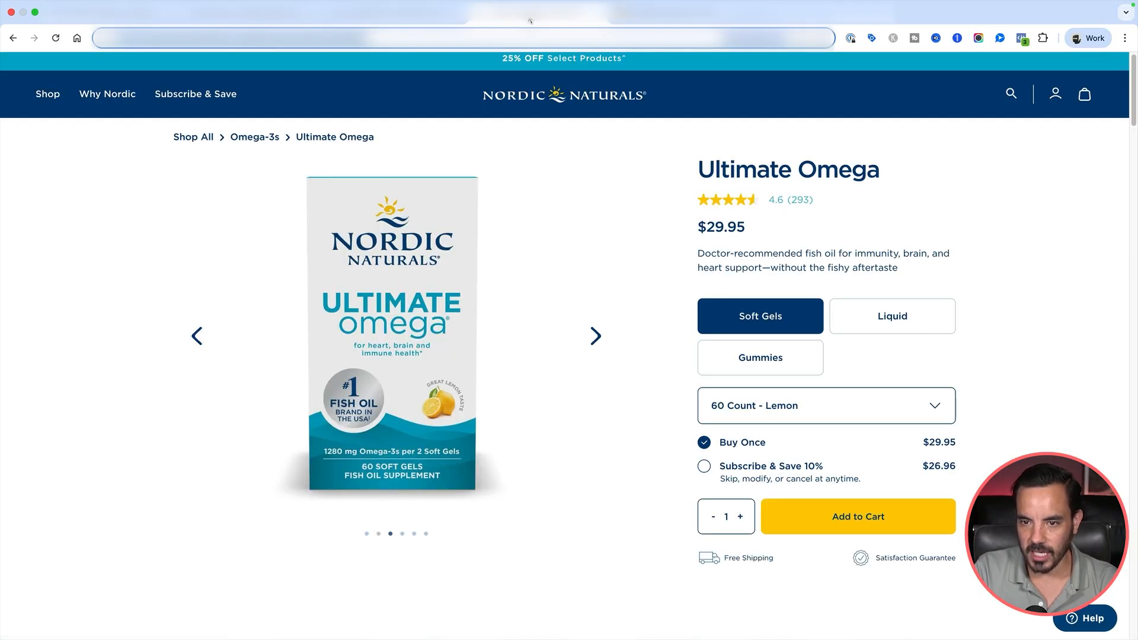
# On the Miro board, circle the dog food ad's main text and then the whole ad in red pen, undoing each stroke.
pyautogui.click(724, 19)
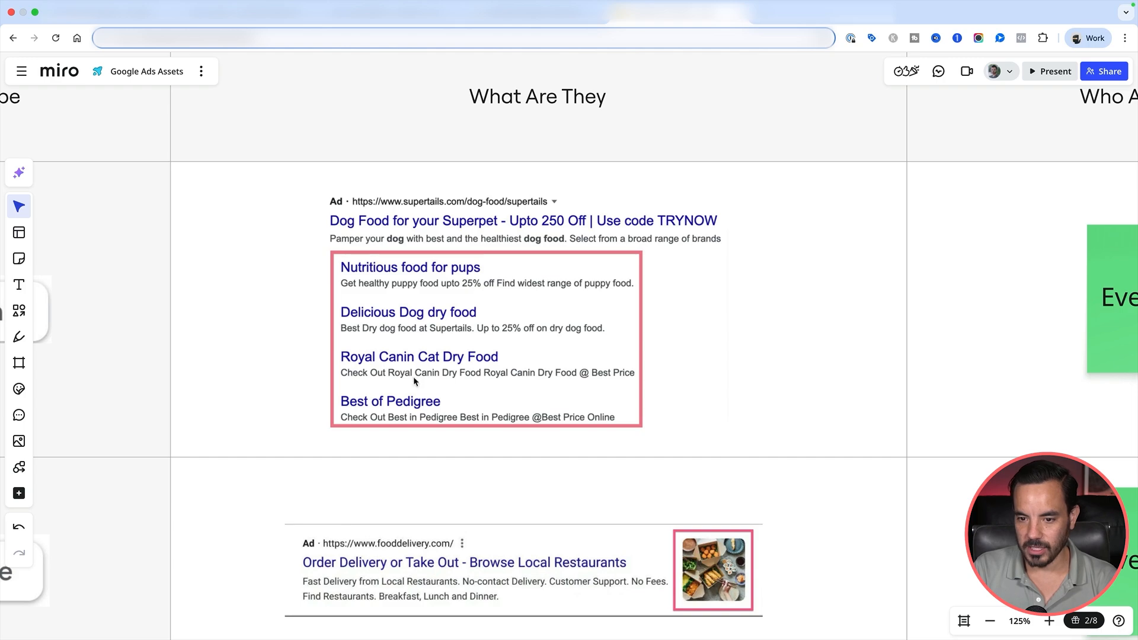
pyautogui.click(19, 337)
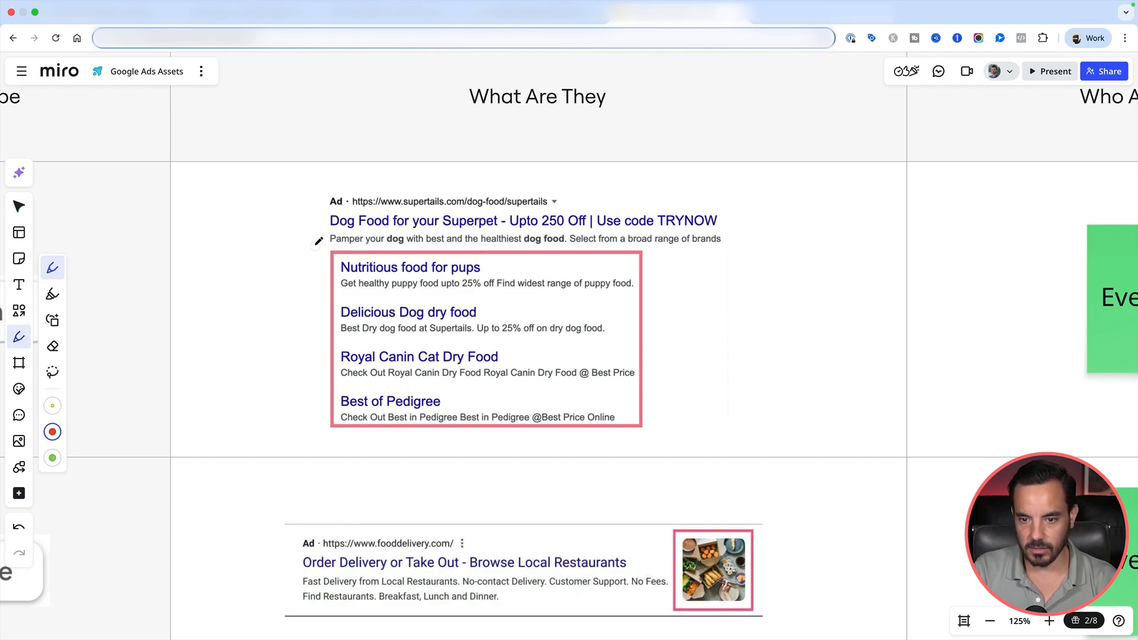
pyautogui.moveTo(317, 233)
pyautogui.mouseDown()
pyautogui.moveTo(764, 247)
pyautogui.moveTo(356, 203)
pyautogui.moveTo(355, 256)
pyautogui.mouseUp()
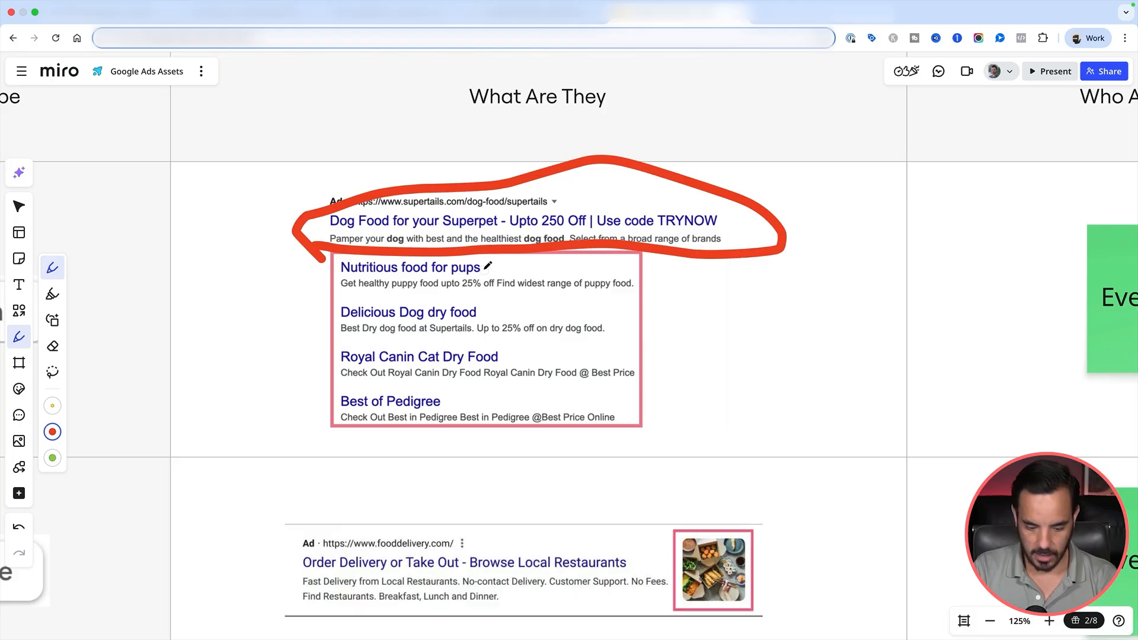
pyautogui.press('super+z')
pyautogui.moveTo(313, 172)
pyautogui.mouseDown()
pyautogui.moveTo(320, 341)
pyautogui.moveTo(483, 445)
pyautogui.moveTo(702, 215)
pyautogui.moveTo(383, 169)
pyautogui.moveTo(317, 176)
pyautogui.mouseUp()
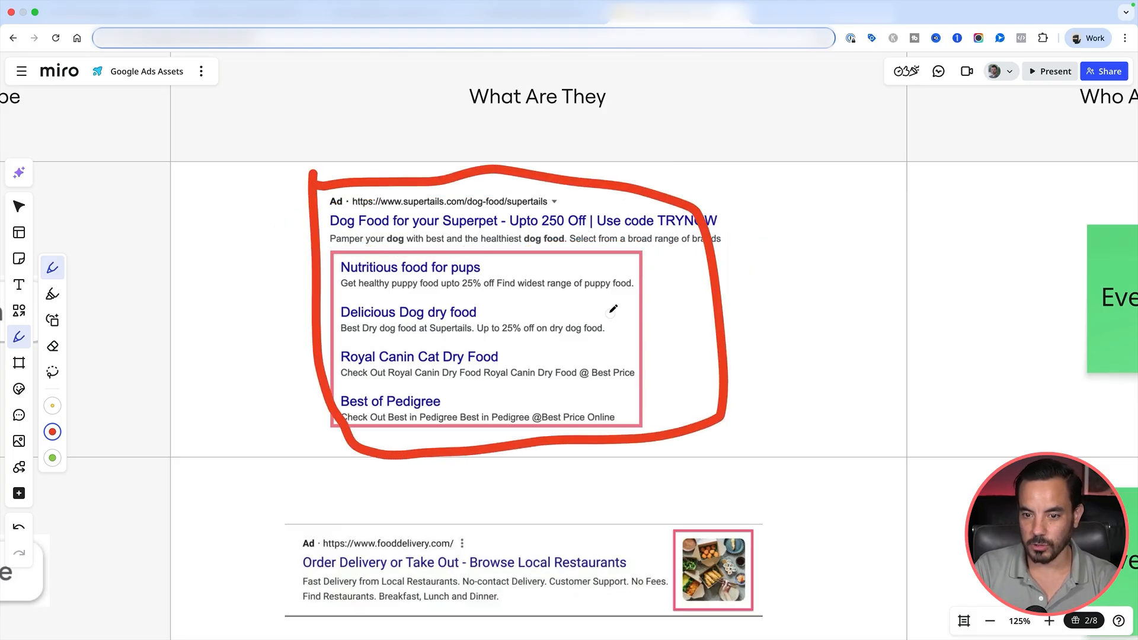
pyautogui.press('super+z')
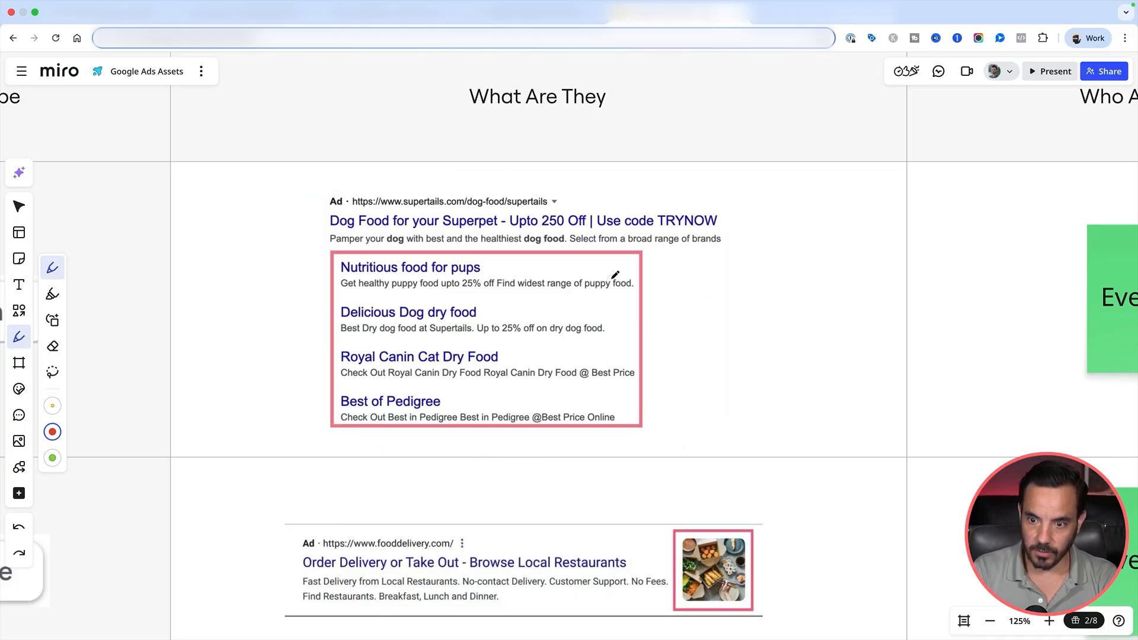
# Underline the "Who Are They For?" column heading in red pen, then undo the stroke.
pyautogui.hscroll(5, 614, 274)
pyautogui.hscroll(3, 614, 274)
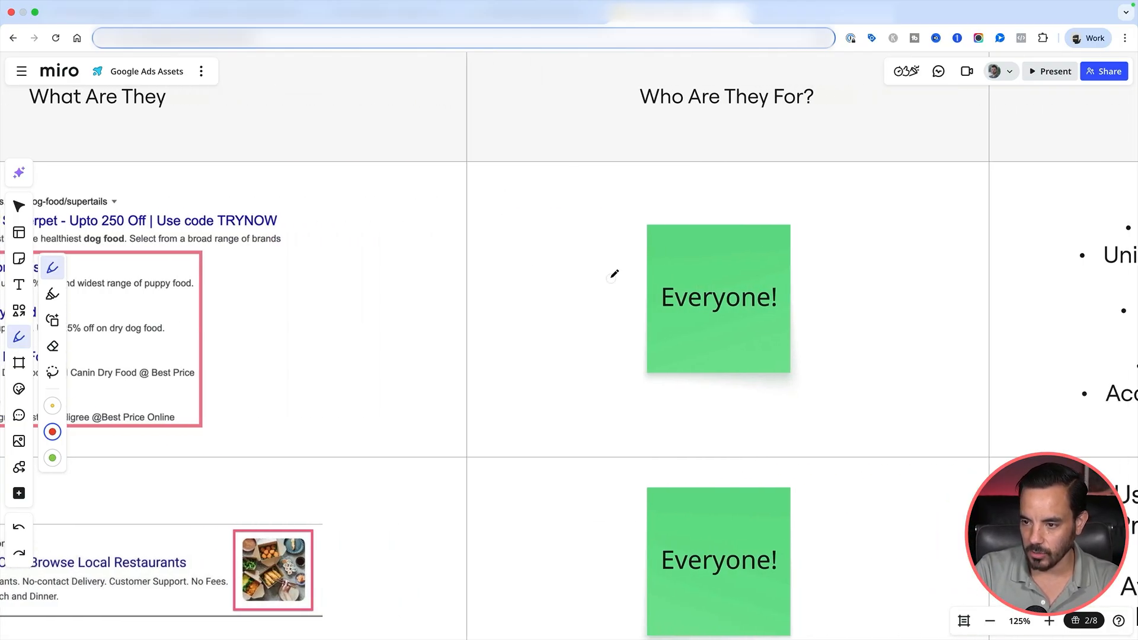
pyautogui.scroll(1, 614, 274)
pyautogui.hscroll(3, 614, 274)
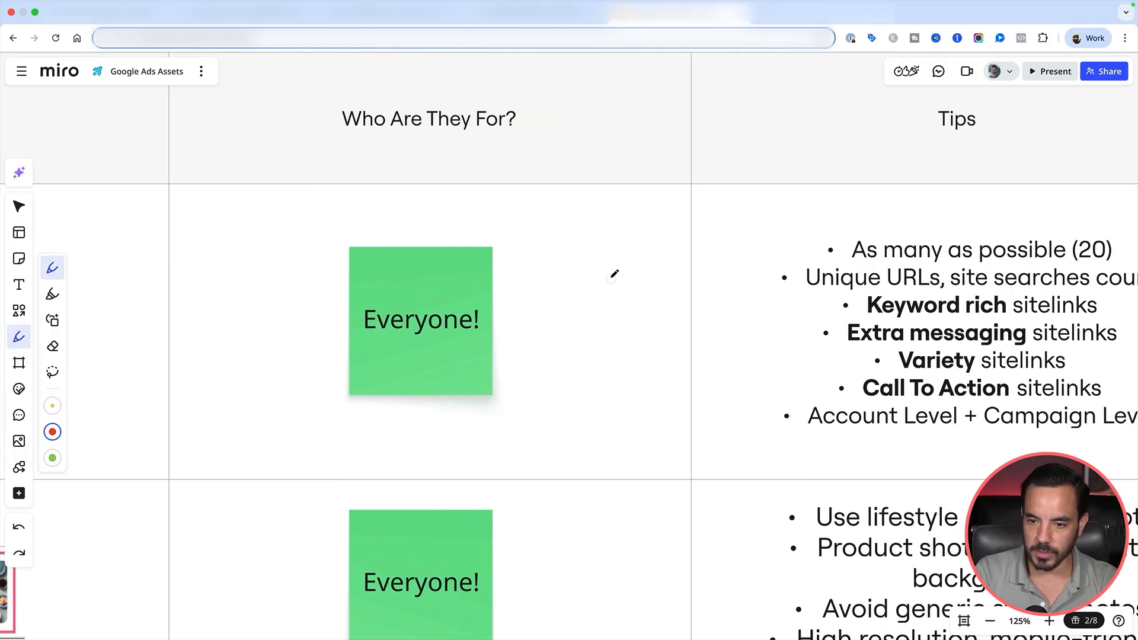
pyautogui.hscroll(2, 623, 273)
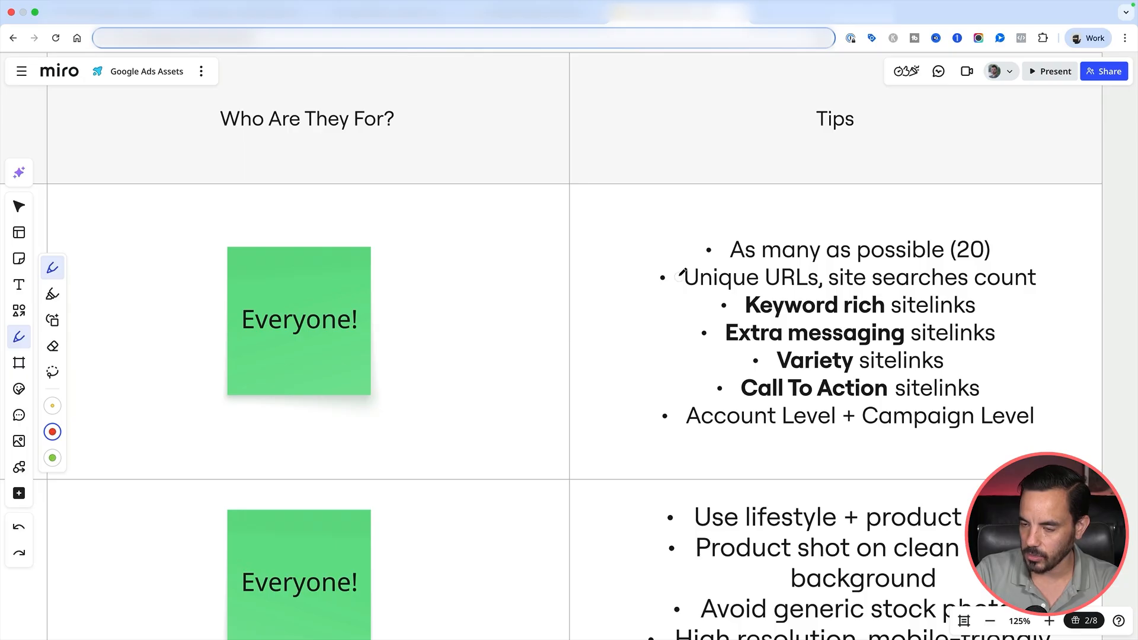
pyautogui.moveTo(193, 149); pyautogui.dragTo(493, 144)
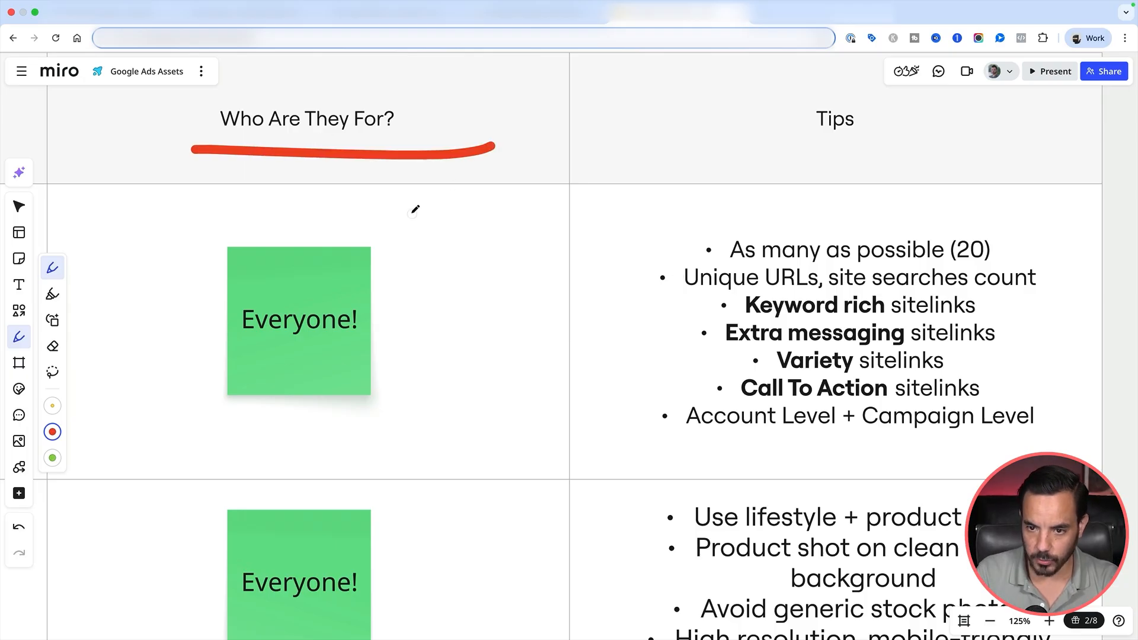
pyautogui.scroll(-1, 424, 198)
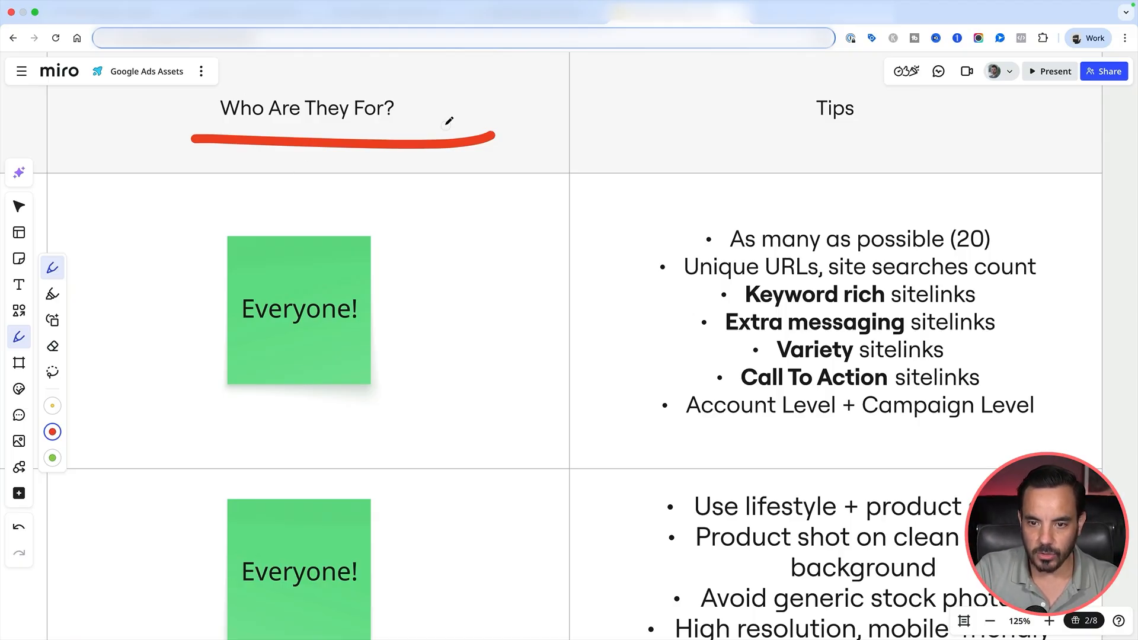
pyautogui.press('super+z')
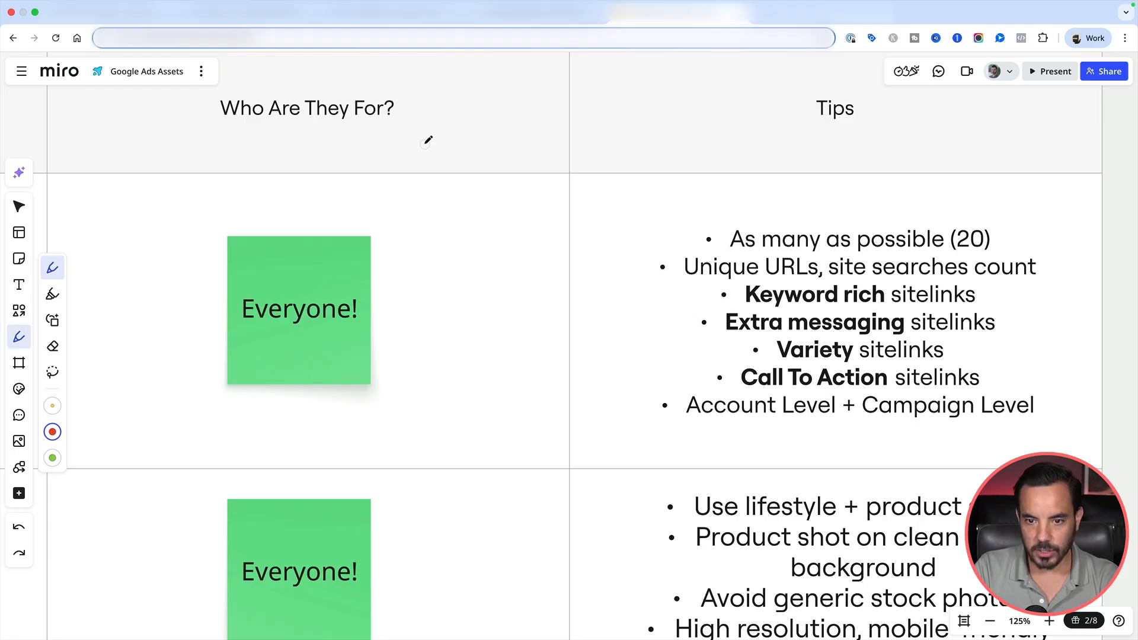
# Underline the "As many as possible (20)" tip in red, undo it, and underline "Unique URLs, site searches count" instead.
pyautogui.scroll(1, 425, 142)
pyautogui.scroll(-1, 742, 139)
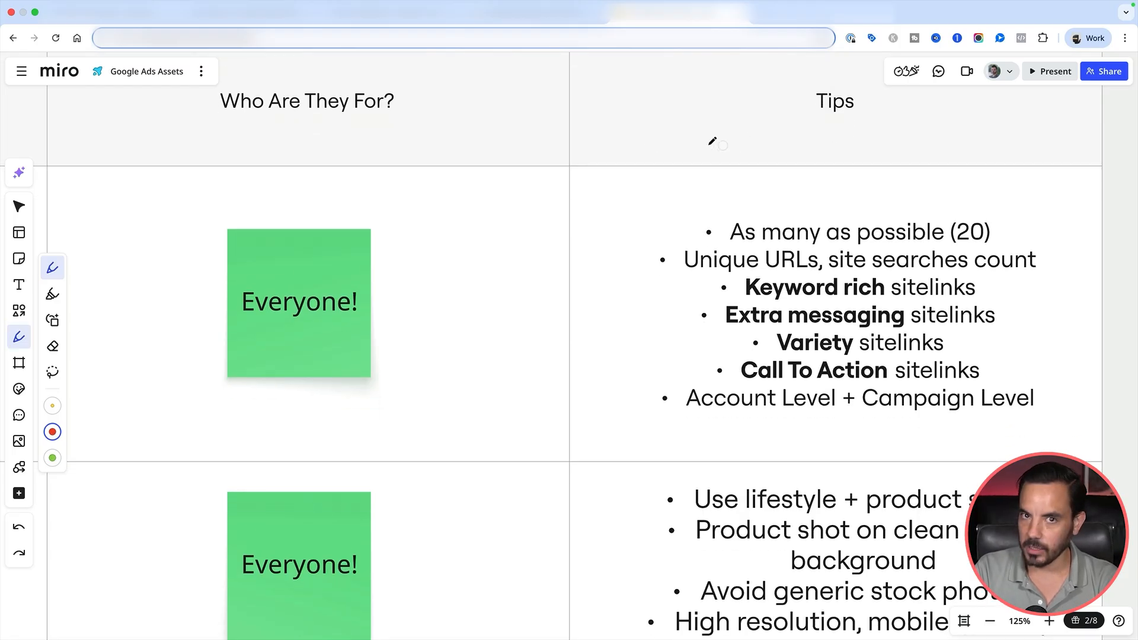
pyautogui.hscroll(4, 610, 151)
pyautogui.scroll(1, 610, 152)
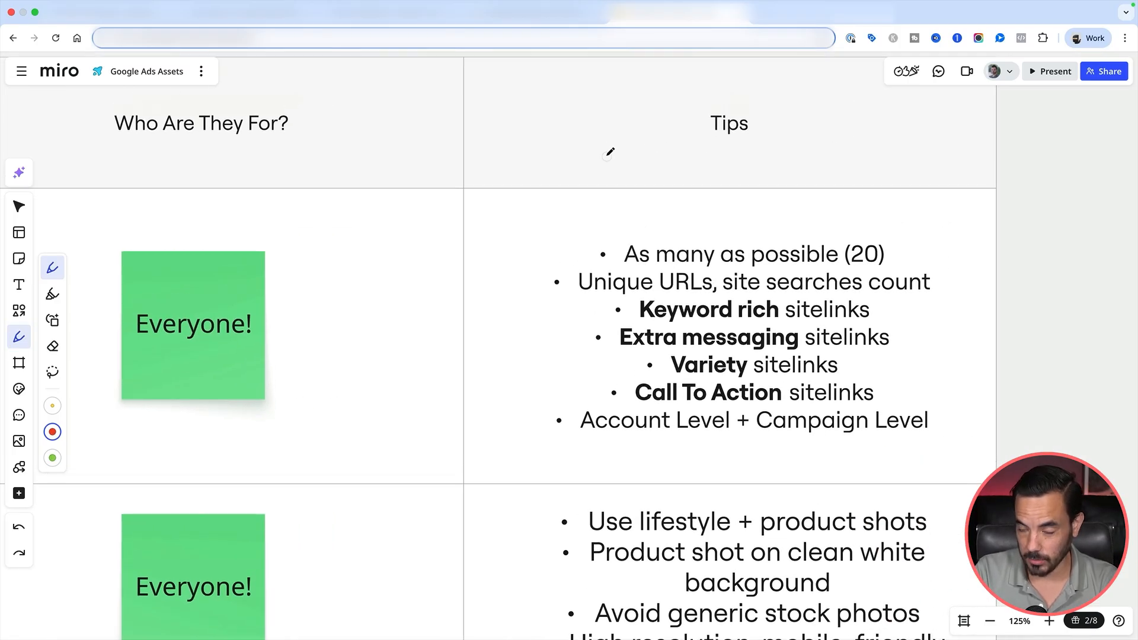
pyautogui.hscroll(2, 610, 152)
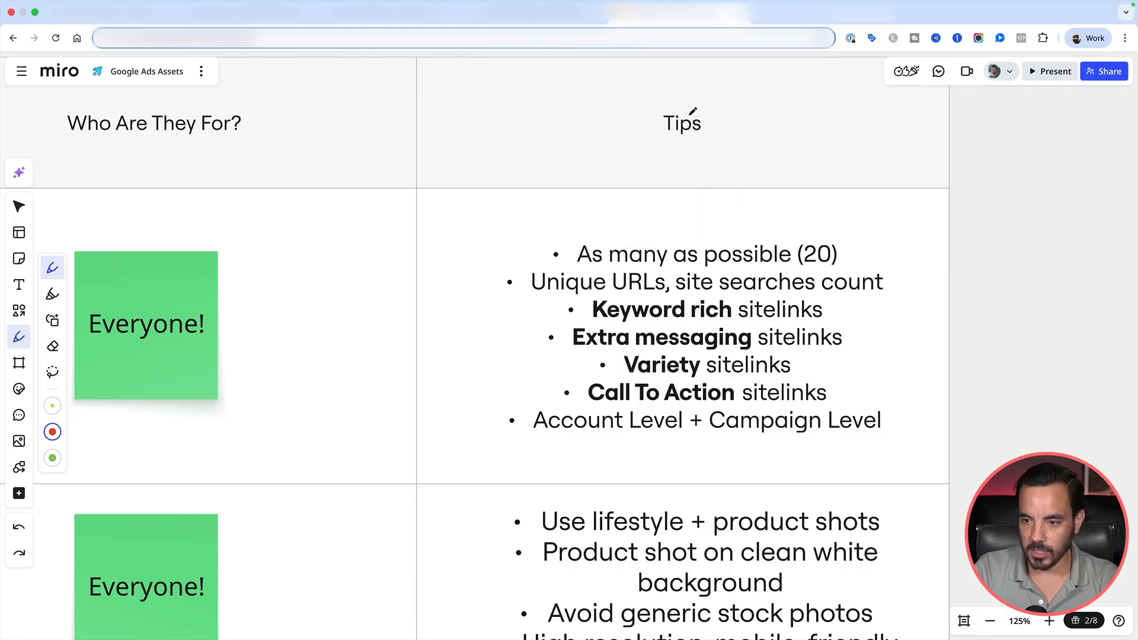
pyautogui.moveTo(566, 271); pyautogui.dragTo(773, 261)
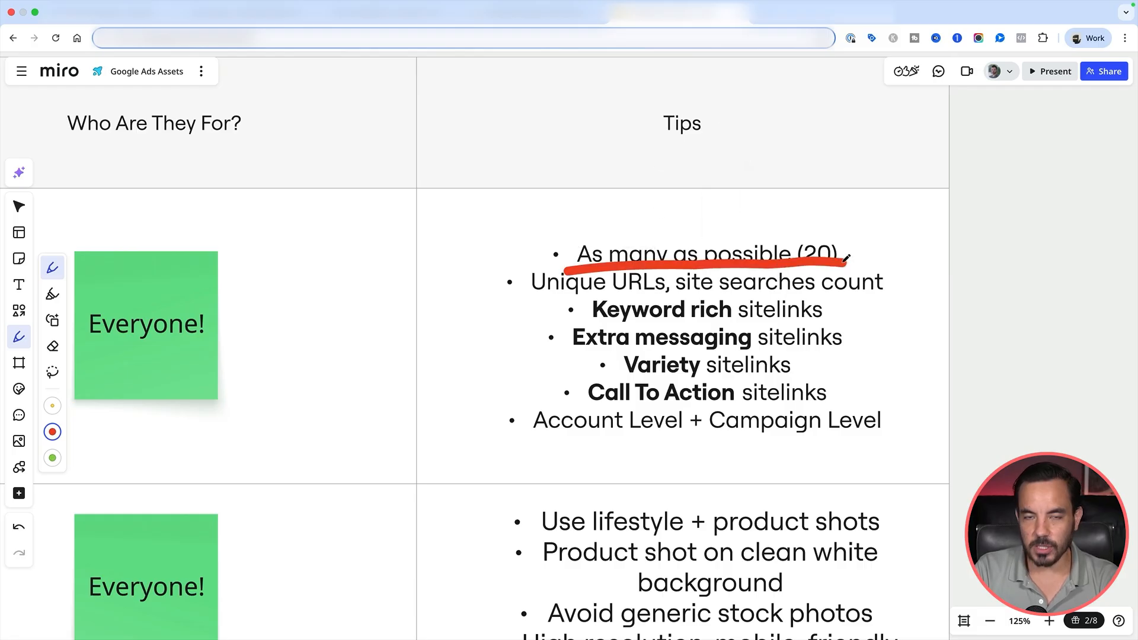
pyautogui.press('super+z')
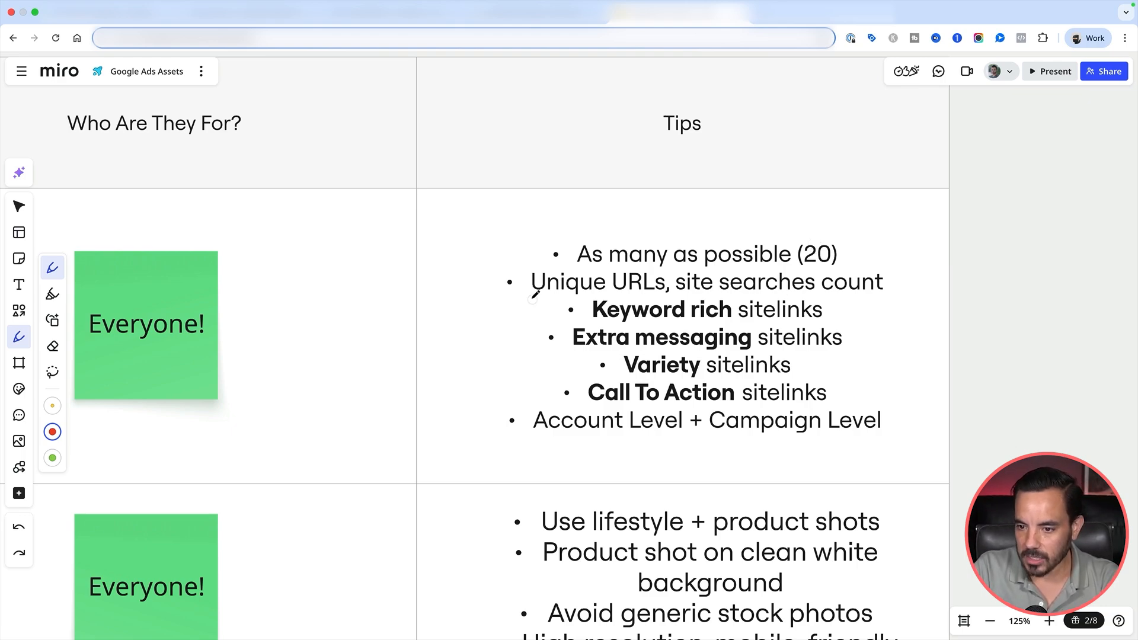
pyautogui.moveTo(515, 302); pyautogui.dragTo(890, 301)
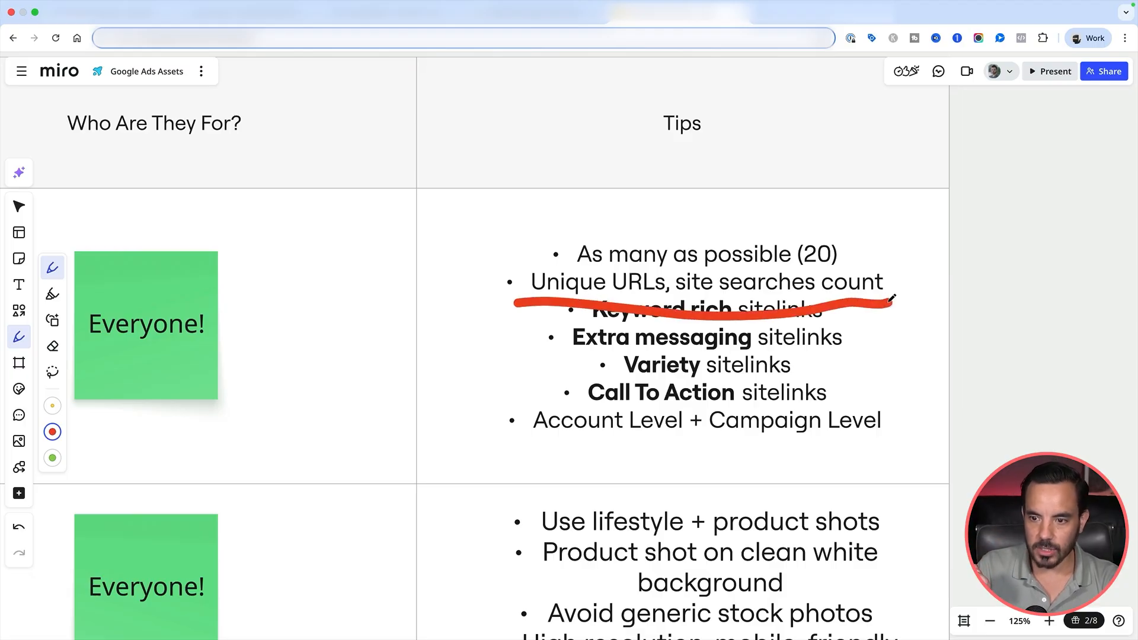
# Circle the dog food ad's main text and underline its first three sitelinks in red, then undo all these strokes.
pyautogui.hscroll(-15, 867, 303)
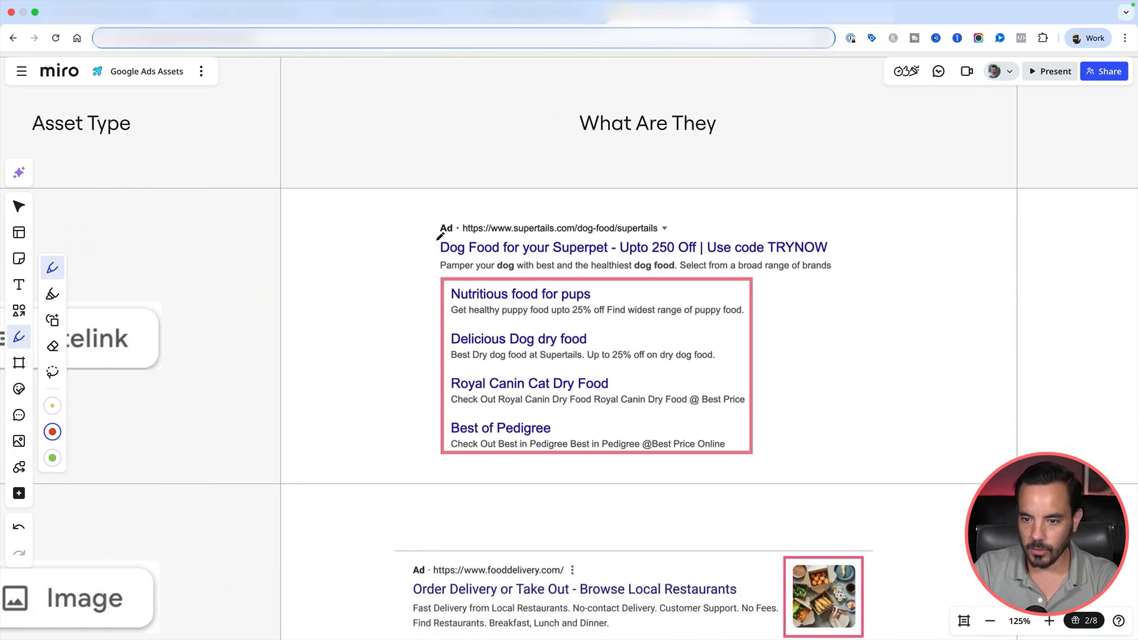
pyautogui.moveTo(424, 278)
pyautogui.mouseDown()
pyautogui.moveTo(889, 243)
pyautogui.moveTo(453, 293)
pyautogui.mouseUp()
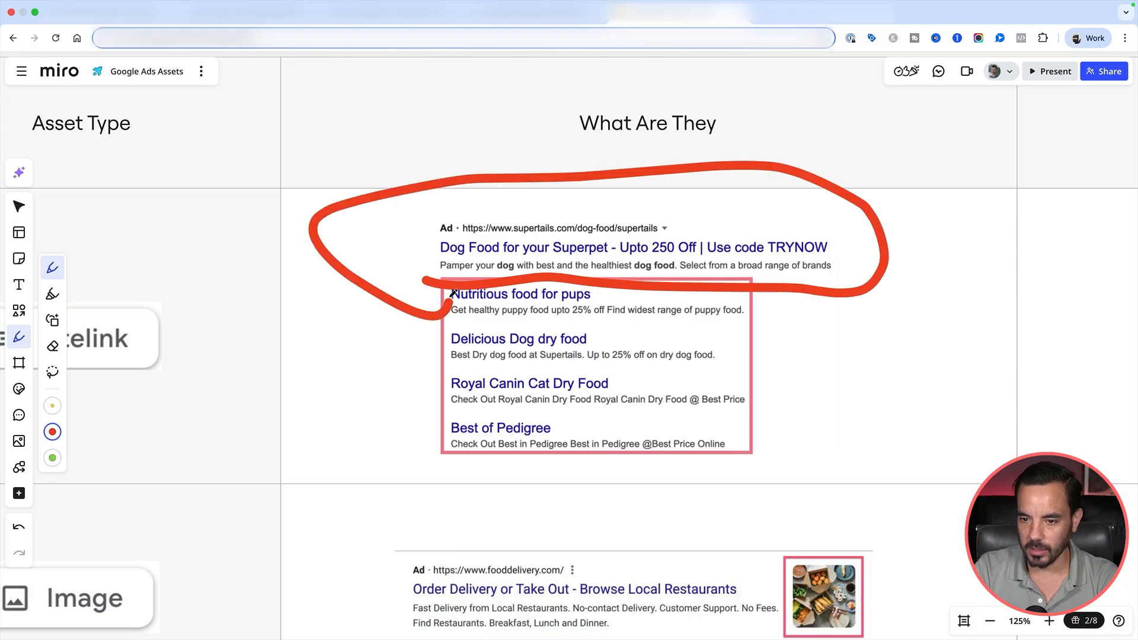
pyautogui.click(827, 364)
pyautogui.moveTo(465, 326); pyautogui.dragTo(576, 324)
pyautogui.moveTo(459, 365); pyautogui.dragTo(610, 366)
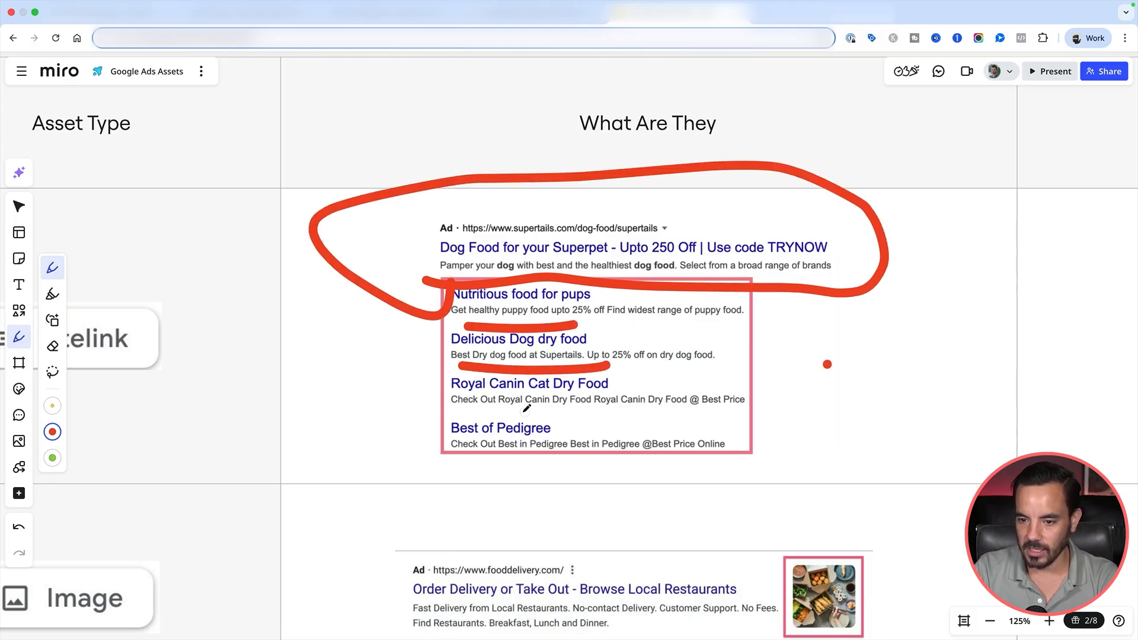
pyautogui.moveTo(472, 409); pyautogui.dragTo(587, 408)
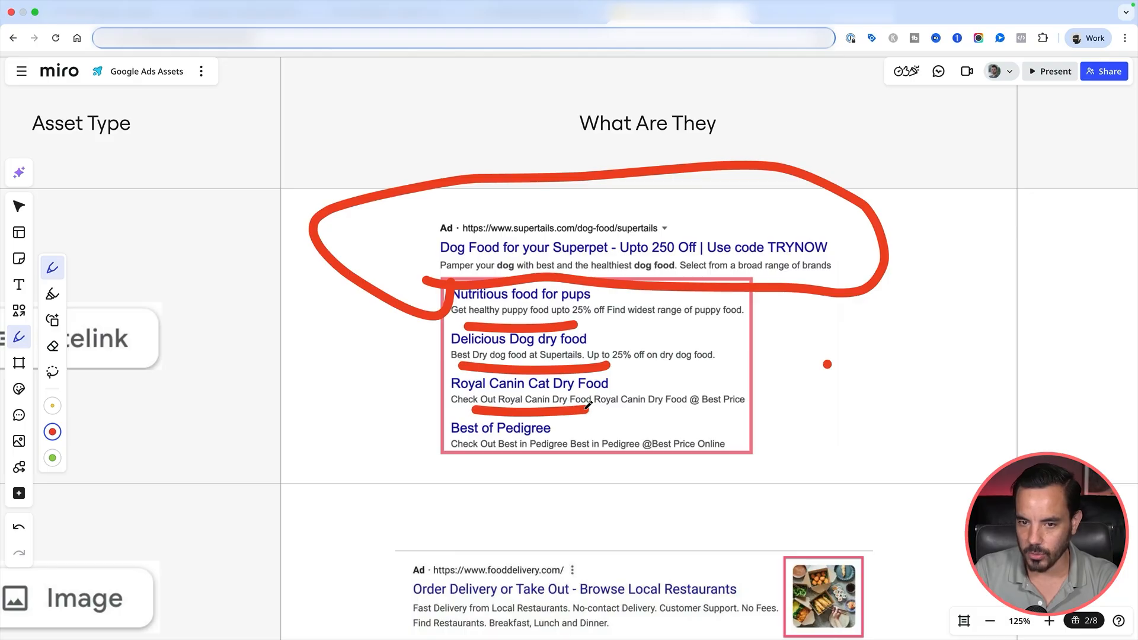
pyautogui.press('super+z')
pyautogui.press('super+z')
pyautogui.press('super+z')
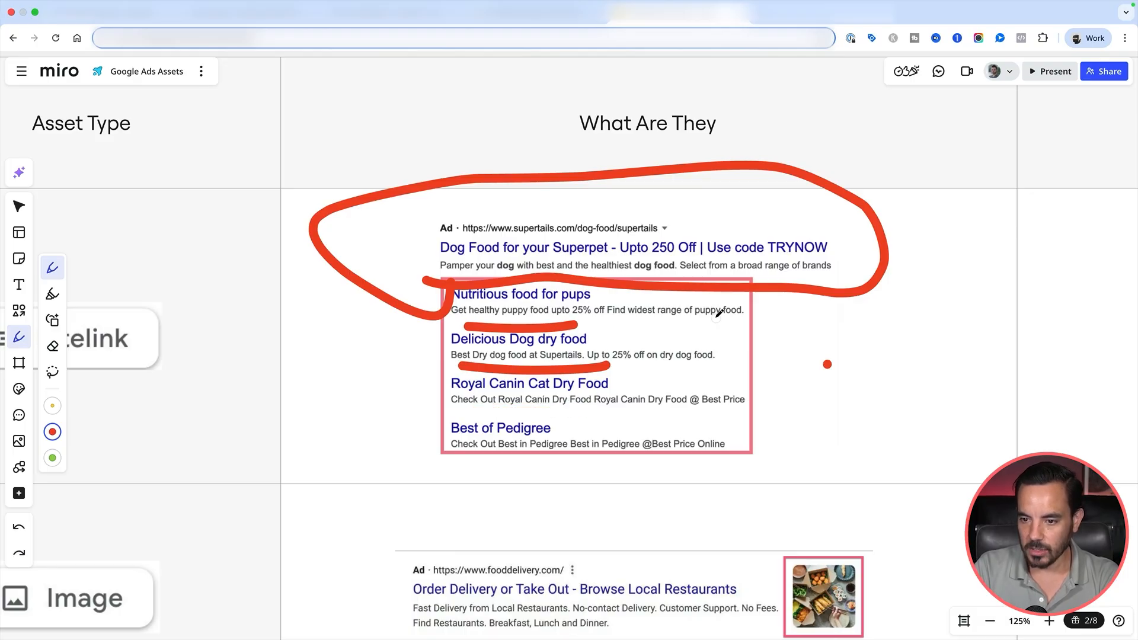
pyautogui.press('super+z')
pyautogui.press('super+z')
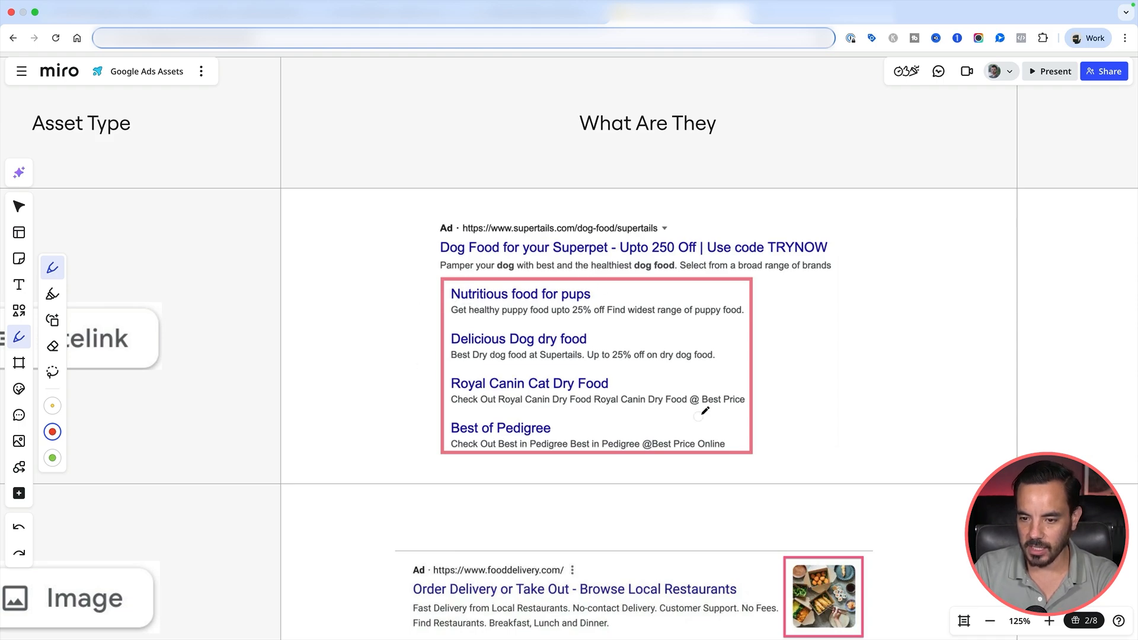
# Undo the "Unique URLs" underline in the Tips column, then underline "(20)" and "site searches count" and undo both strokes.
pyautogui.hscroll(10, 705, 355)
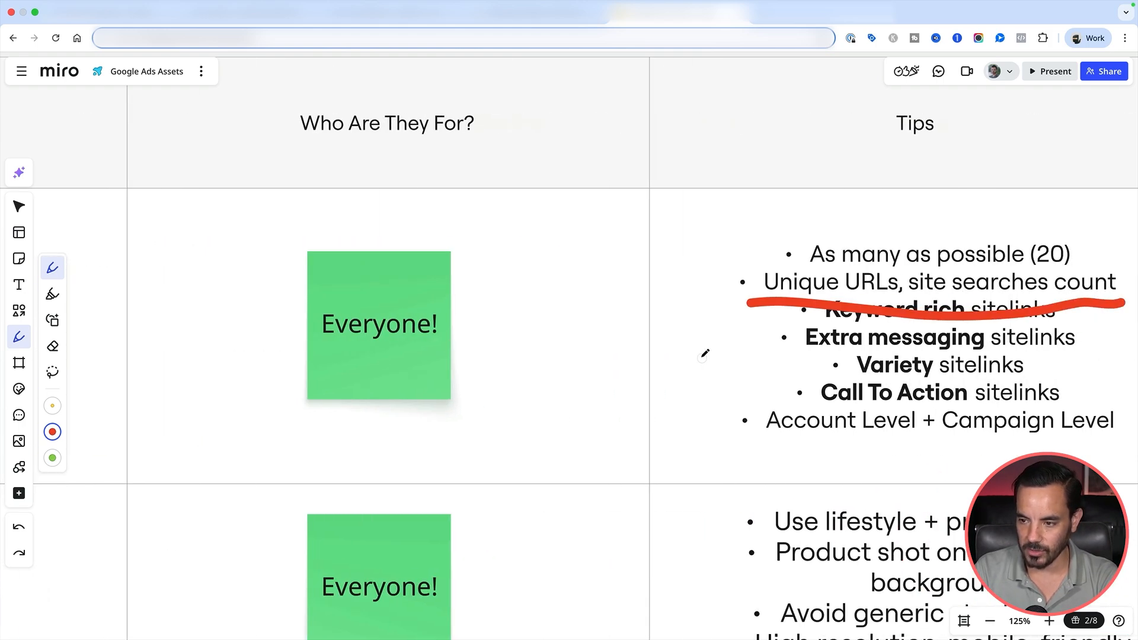
pyautogui.hscroll(10, 704, 354)
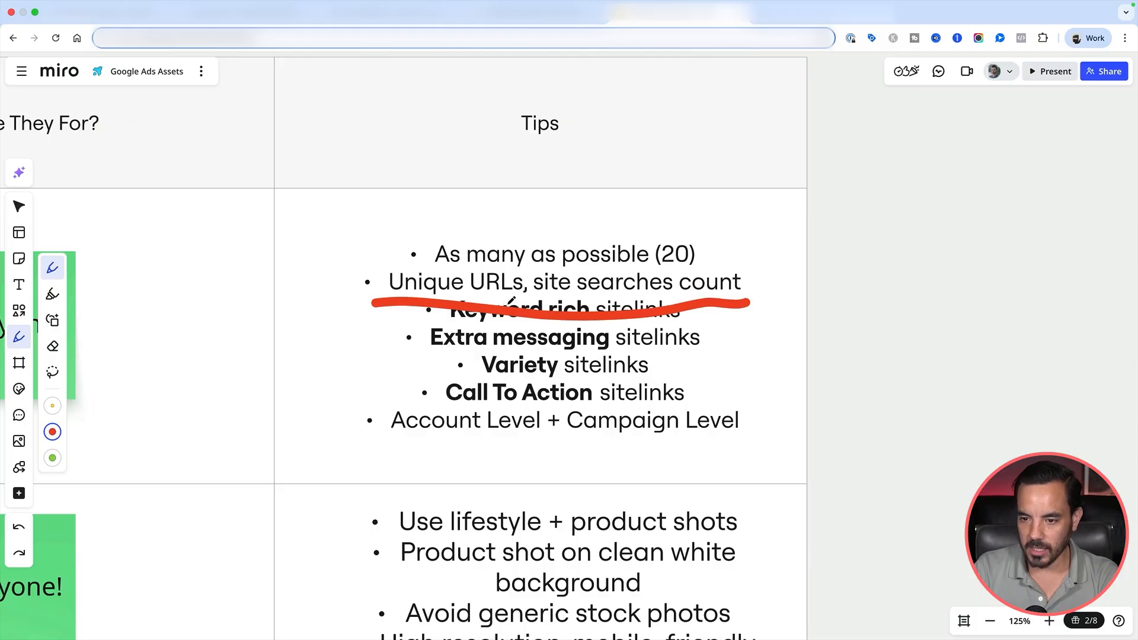
pyautogui.hotkey('ctrl', 'z')
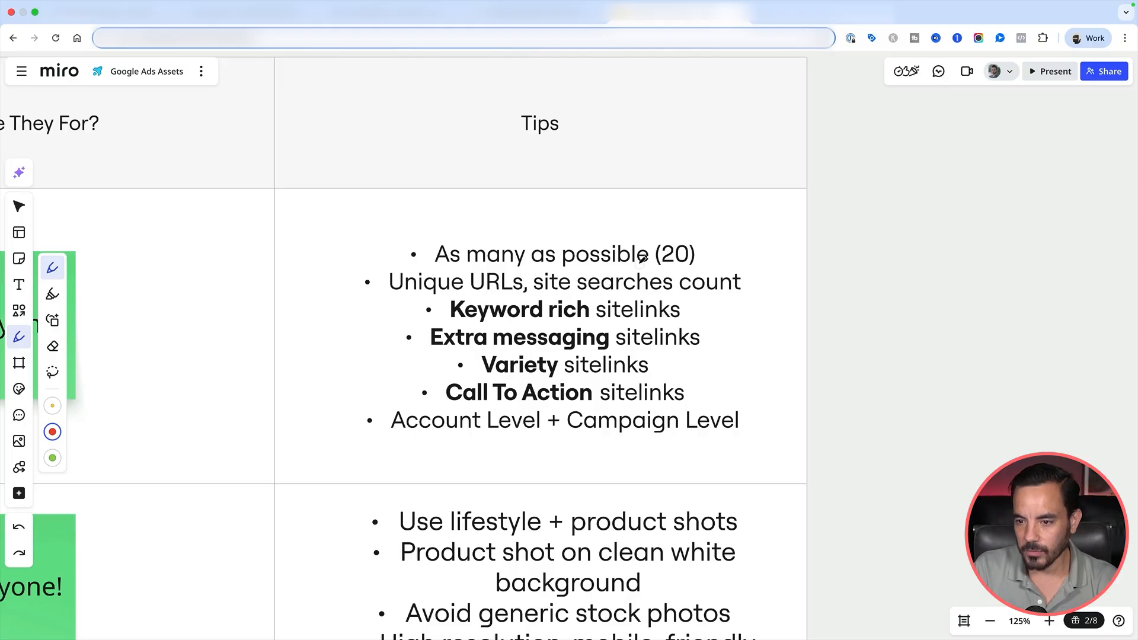
pyautogui.moveTo(643, 270); pyautogui.dragTo(692, 266)
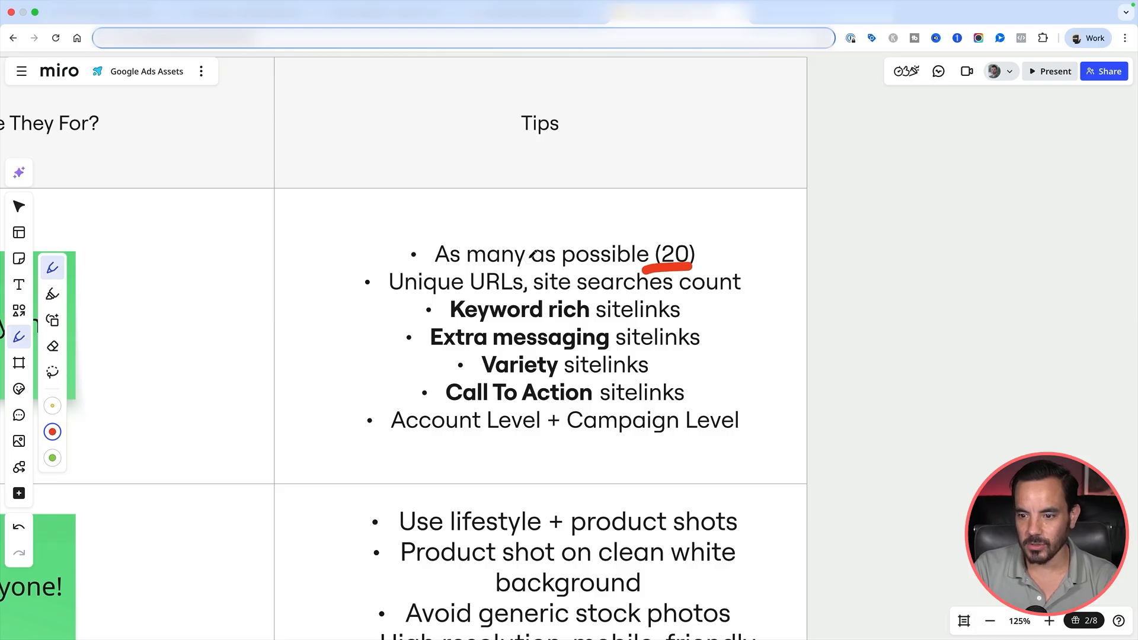
pyautogui.moveTo(536, 291); pyautogui.dragTo(777, 298)
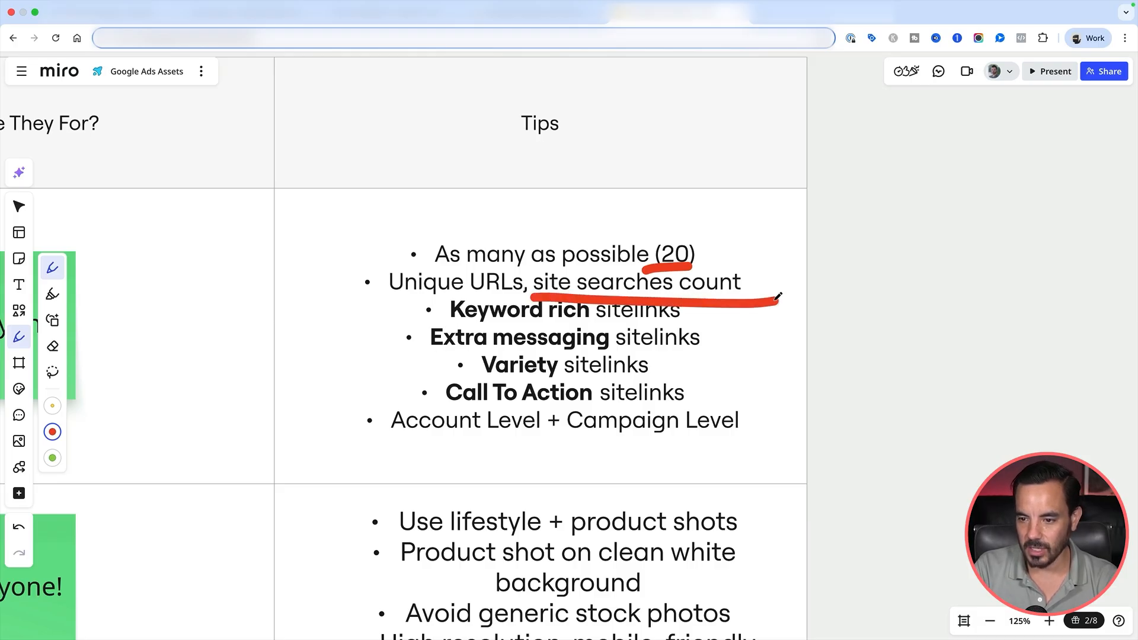
pyautogui.press('super+z')
pyautogui.press('super+z')
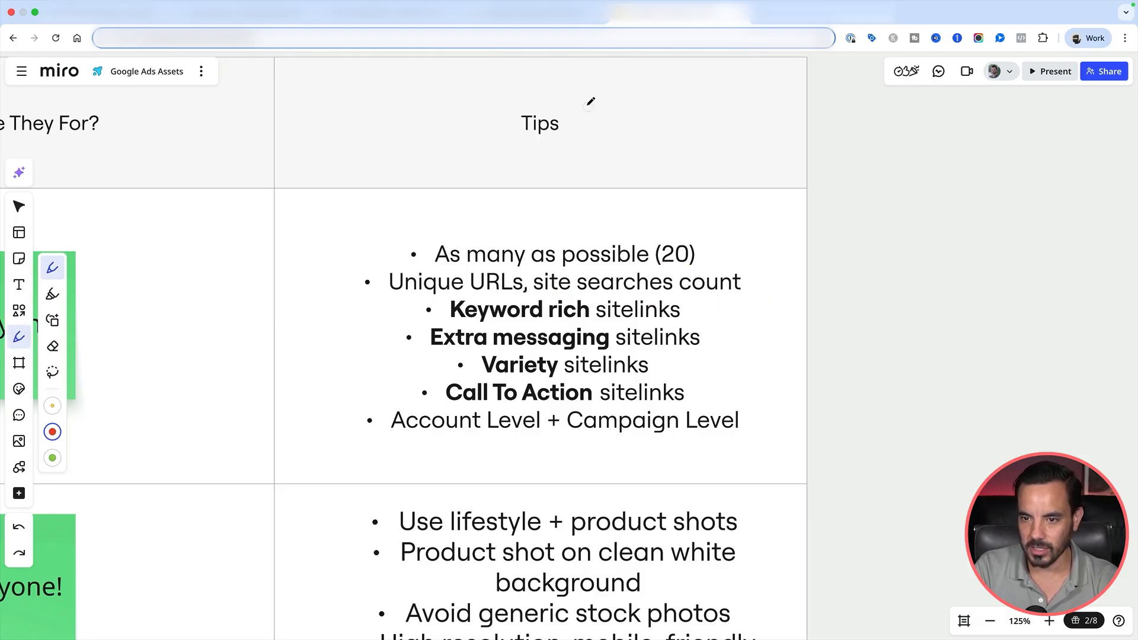
# Switch to the Nordic Naturals Ultimate Omega page and search the store for "fish oils".
pyautogui.click(535, 13)
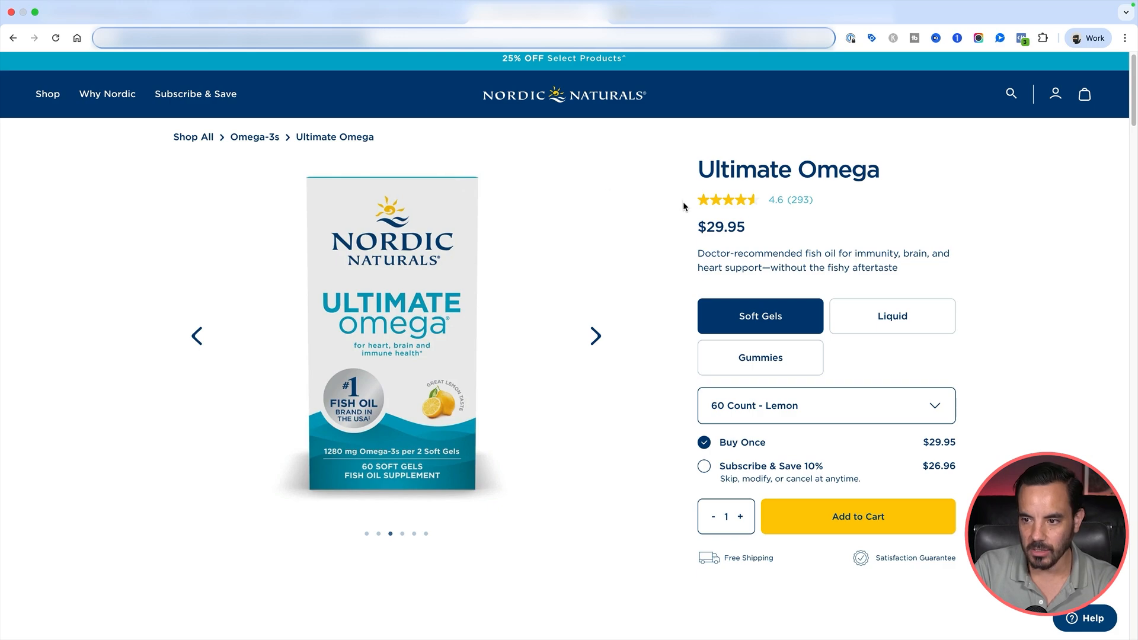
pyautogui.click(951, 171)
pyautogui.click(1010, 96)
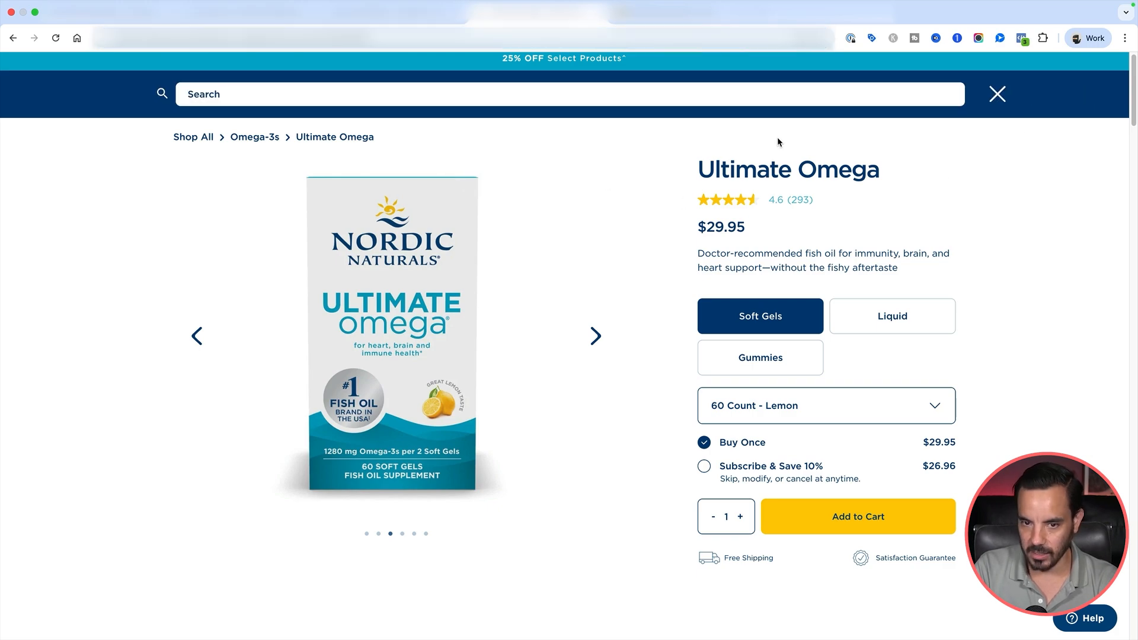
pyautogui.write('fish oils')
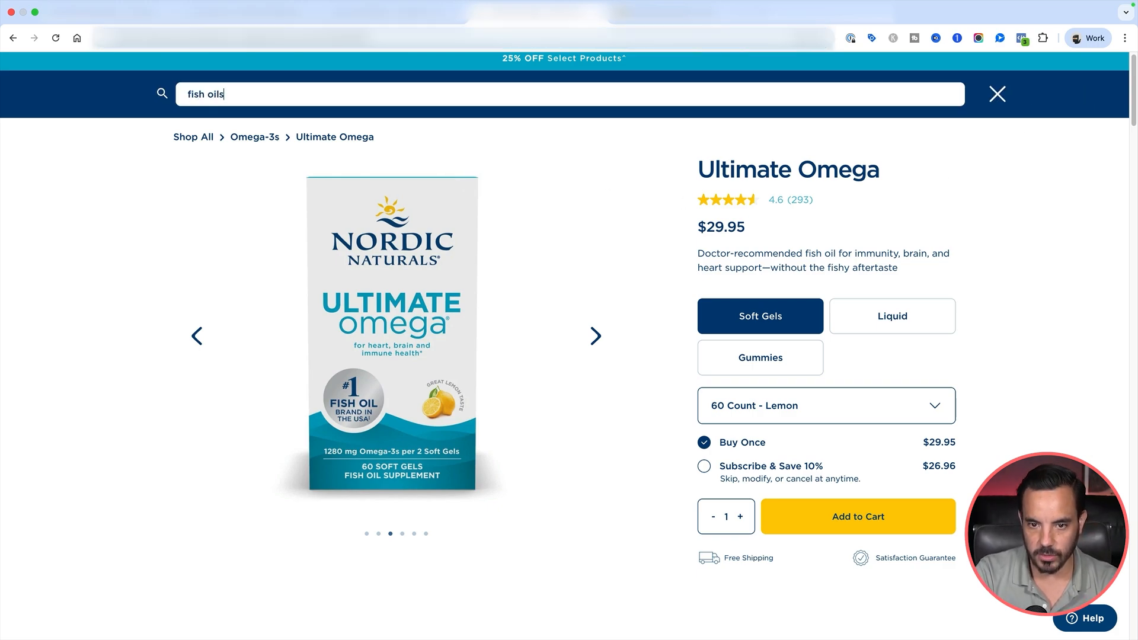
pyautogui.press('Return')
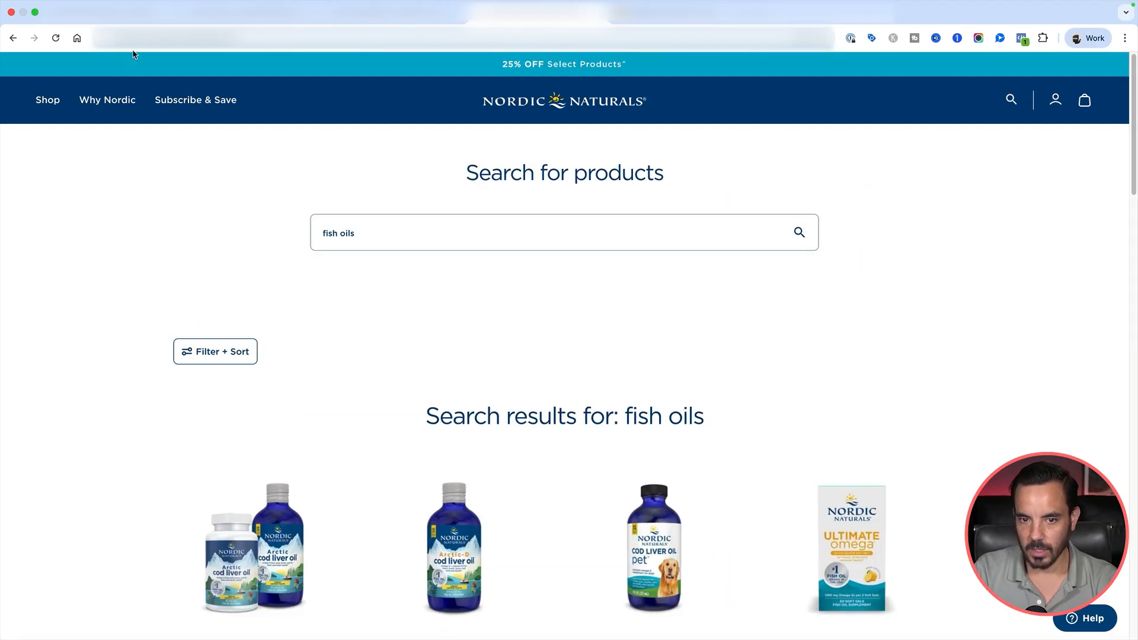
# Examine the fish oils search page and its URL, go back a page and return to the Miro board.
pyautogui.click(155, 36)
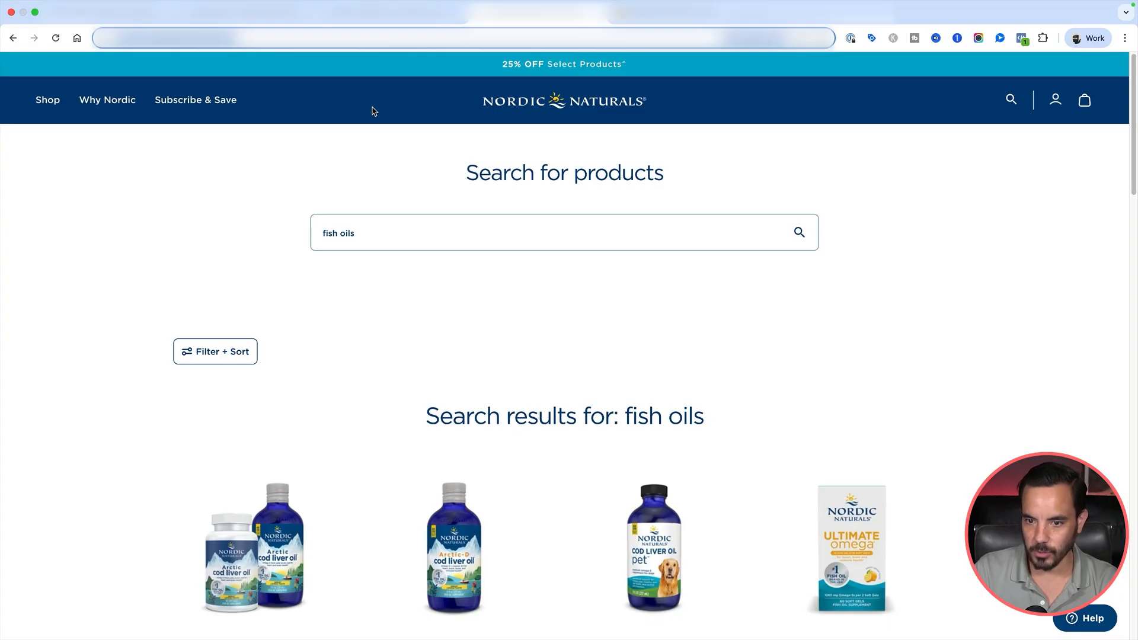
pyautogui.scroll(-1, 373, 111)
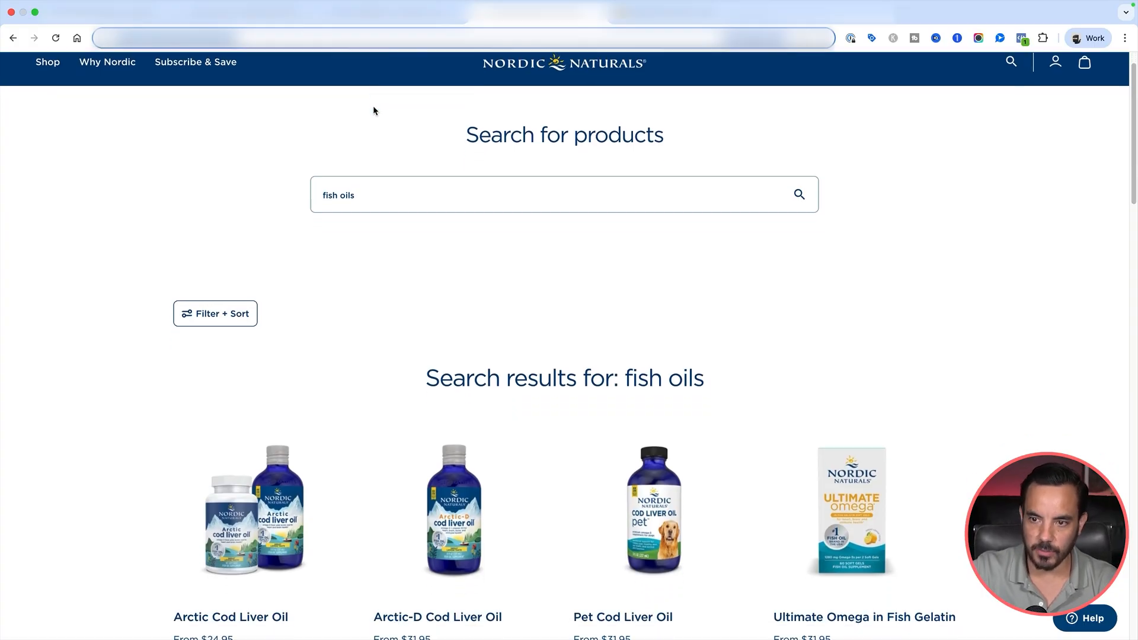
pyautogui.scroll(1, 374, 110)
pyautogui.click(12, 40)
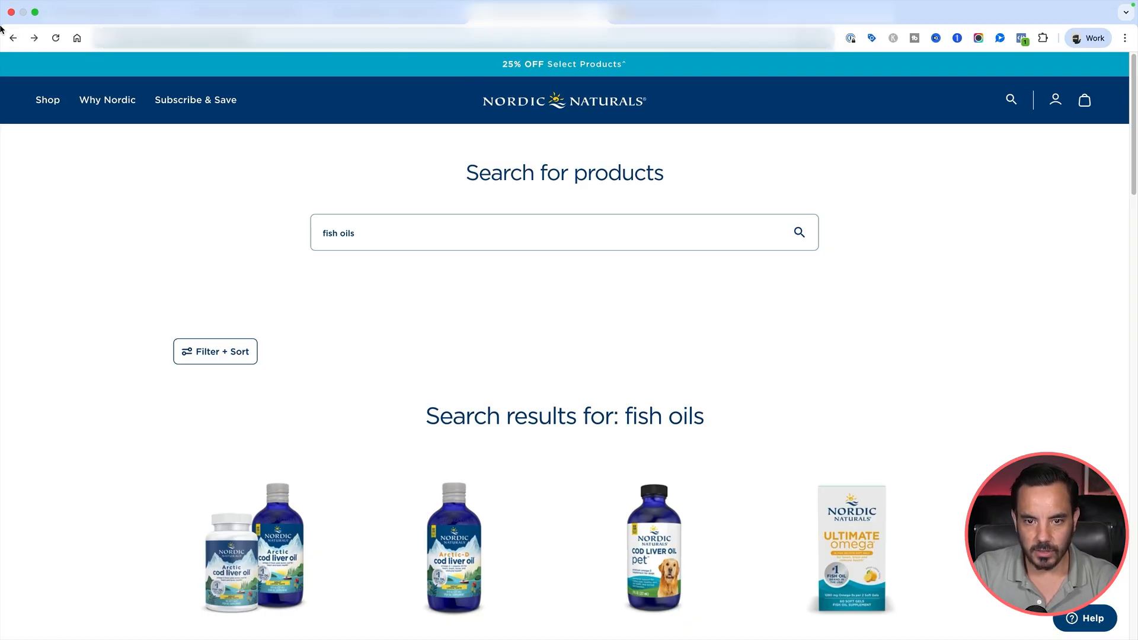
pyautogui.click(12, 44)
pyautogui.click(659, 19)
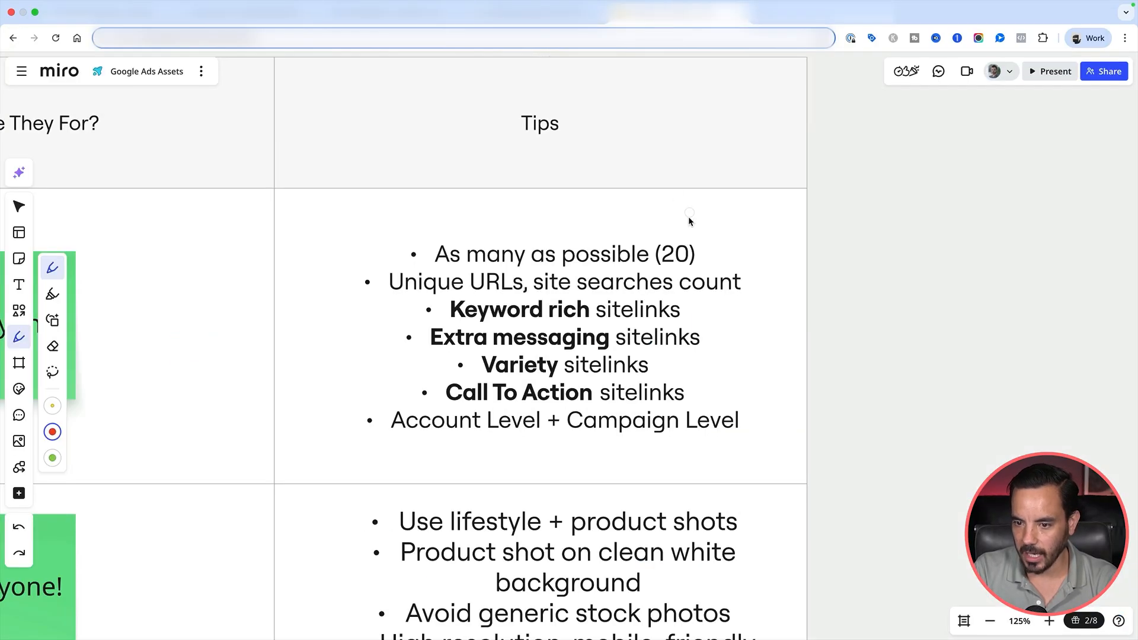
# Underline "Keyword rich" and "Extra messaging" in the sitelink tips in red, then remove the strokes.
pyautogui.scroll(-1, 622, 327)
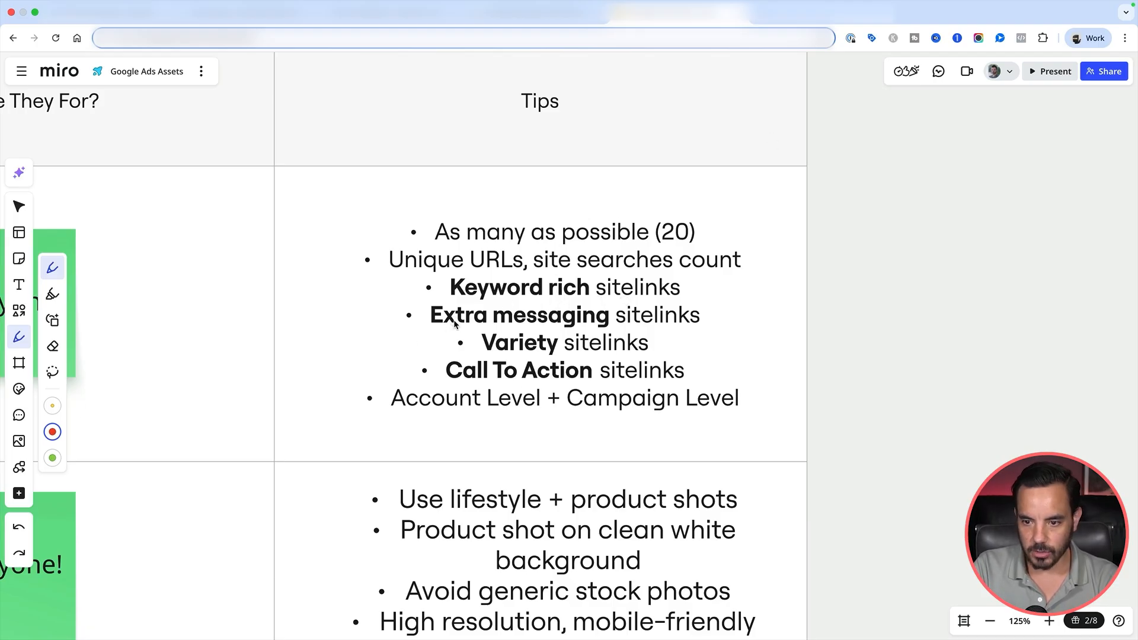
pyautogui.moveTo(450, 310); pyautogui.dragTo(609, 323)
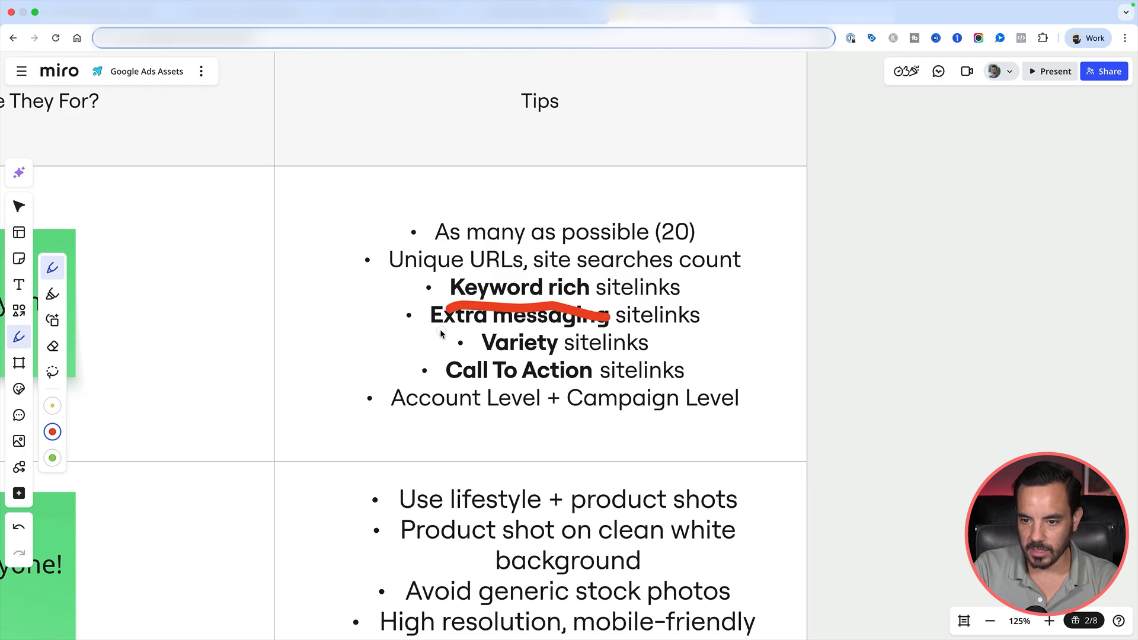
pyautogui.moveTo(441, 332); pyautogui.dragTo(585, 329)
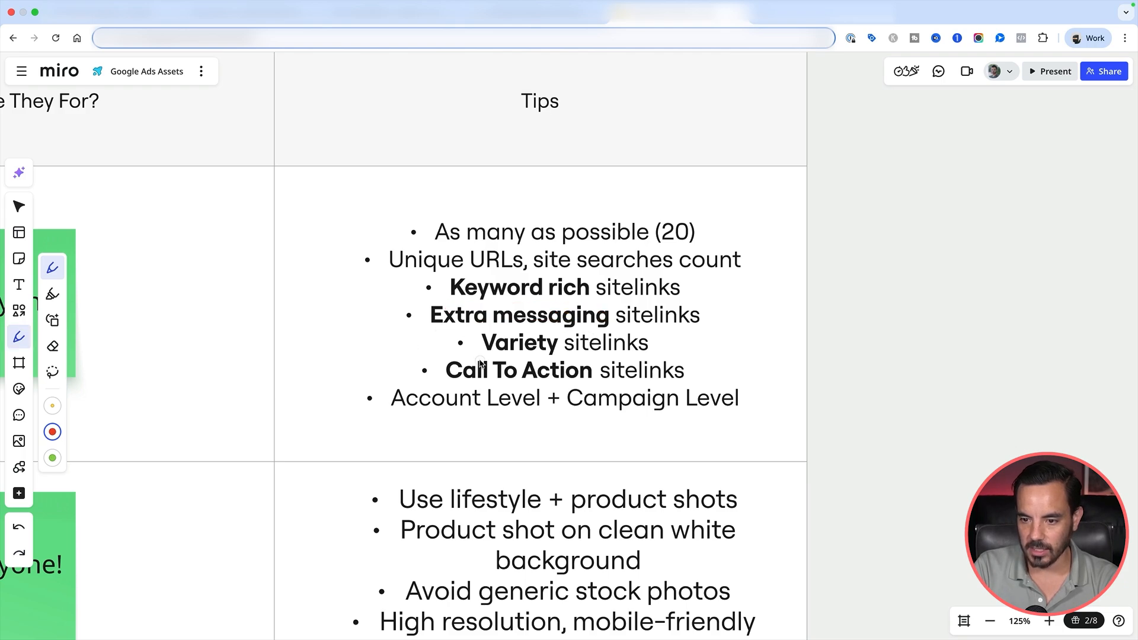
# Underline "Variety" and "Call To Action" in the sitelink tips in red and undo the strokes.
pyautogui.moveTo(477, 359); pyautogui.dragTo(569, 361)
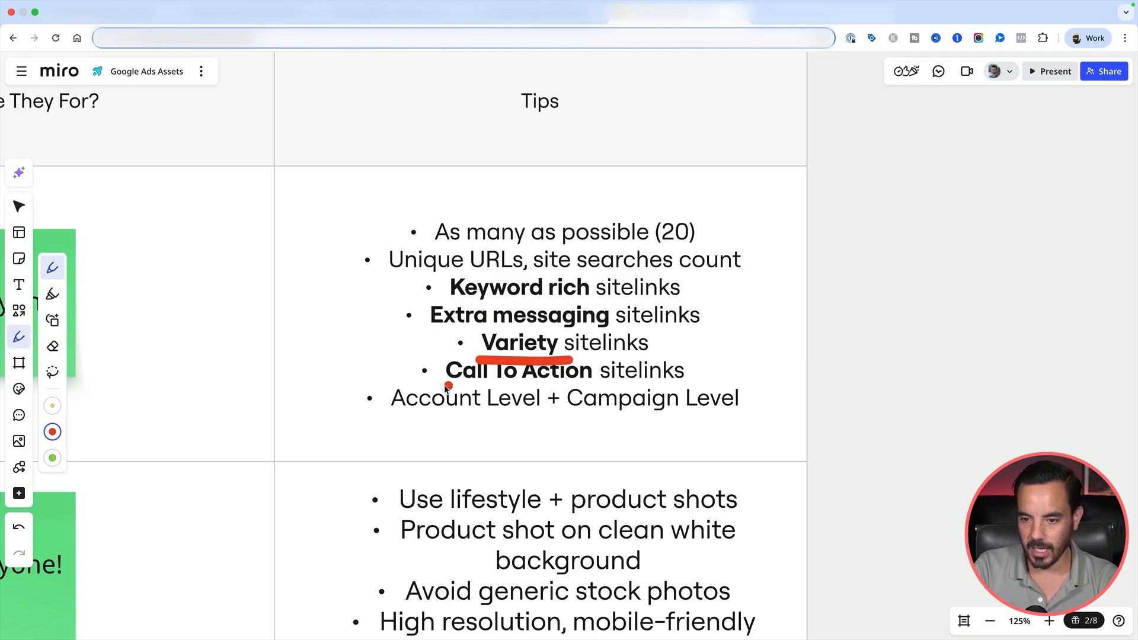
pyautogui.moveTo(445, 386); pyautogui.dragTo(613, 388)
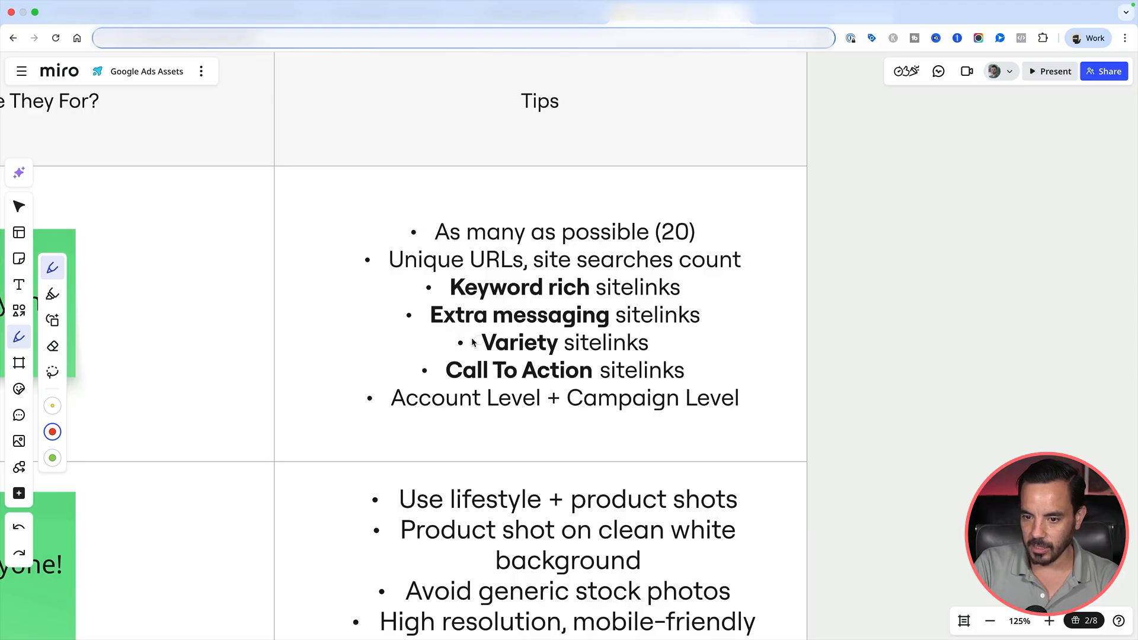
pyautogui.moveTo(475, 353); pyautogui.dragTo(573, 356)
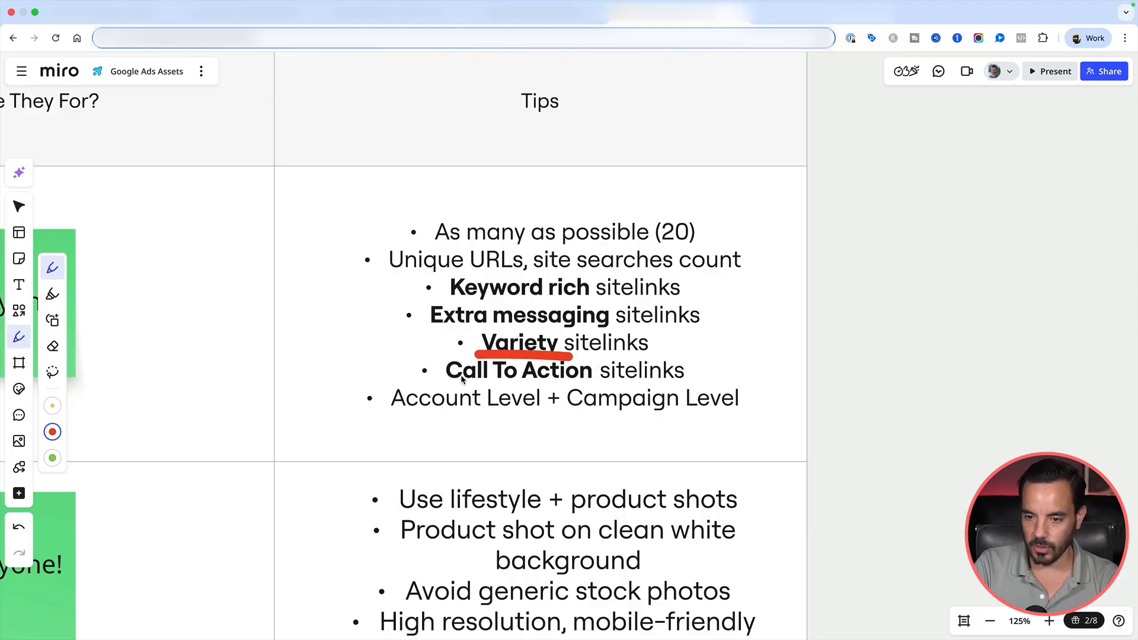
pyautogui.moveTo(448, 384); pyautogui.dragTo(568, 384)
pyautogui.press('super+z')
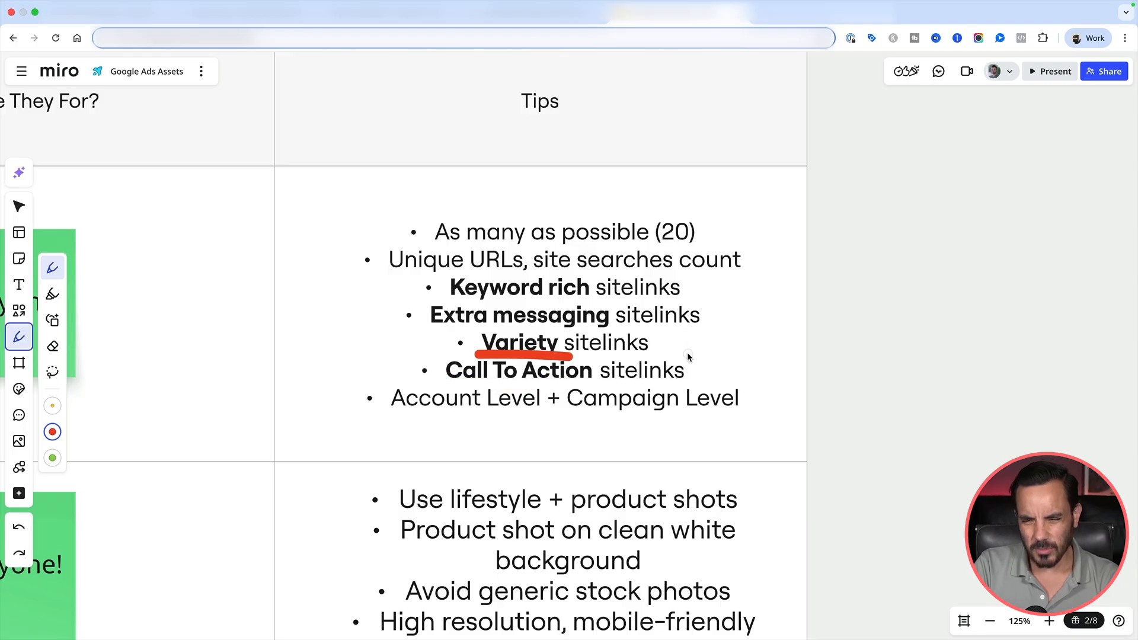
pyautogui.press('super+z')
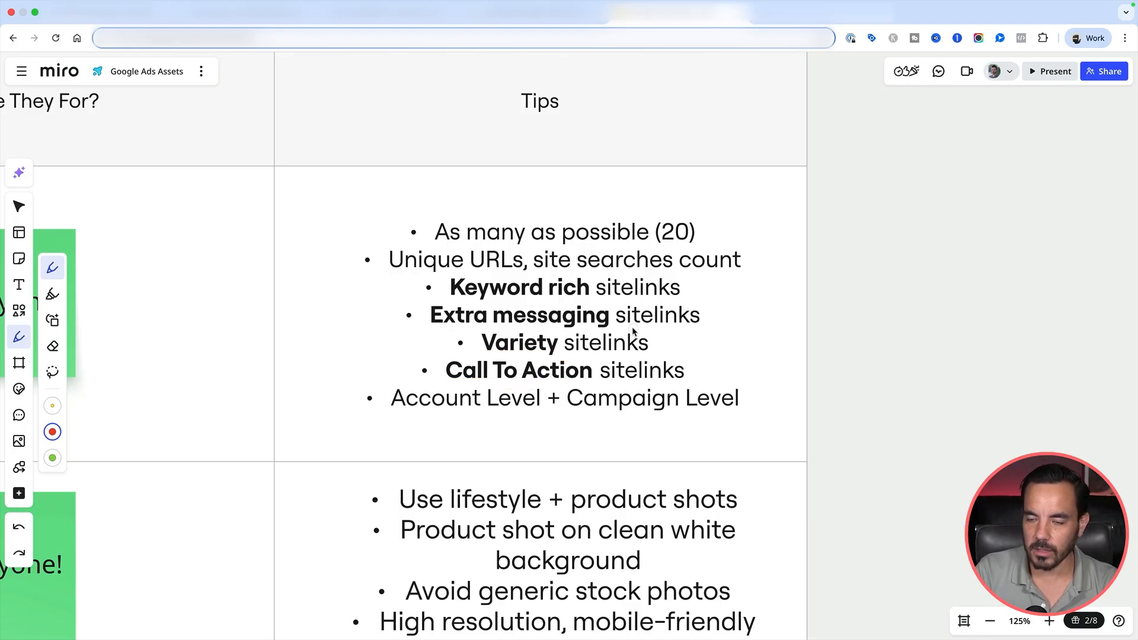
# Compare the sitelink form in Google Ads with the Nordic Naturals Ultimate Omega page and return to the Miro board.
pyautogui.hscroll(-2, 633, 335)
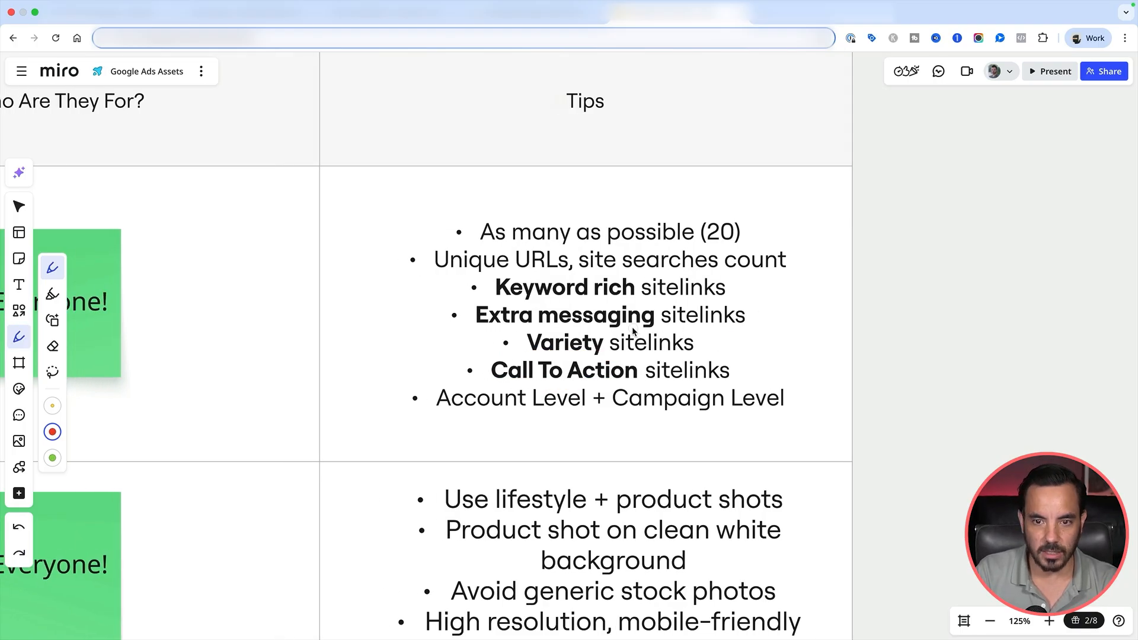
pyautogui.click(268, 17)
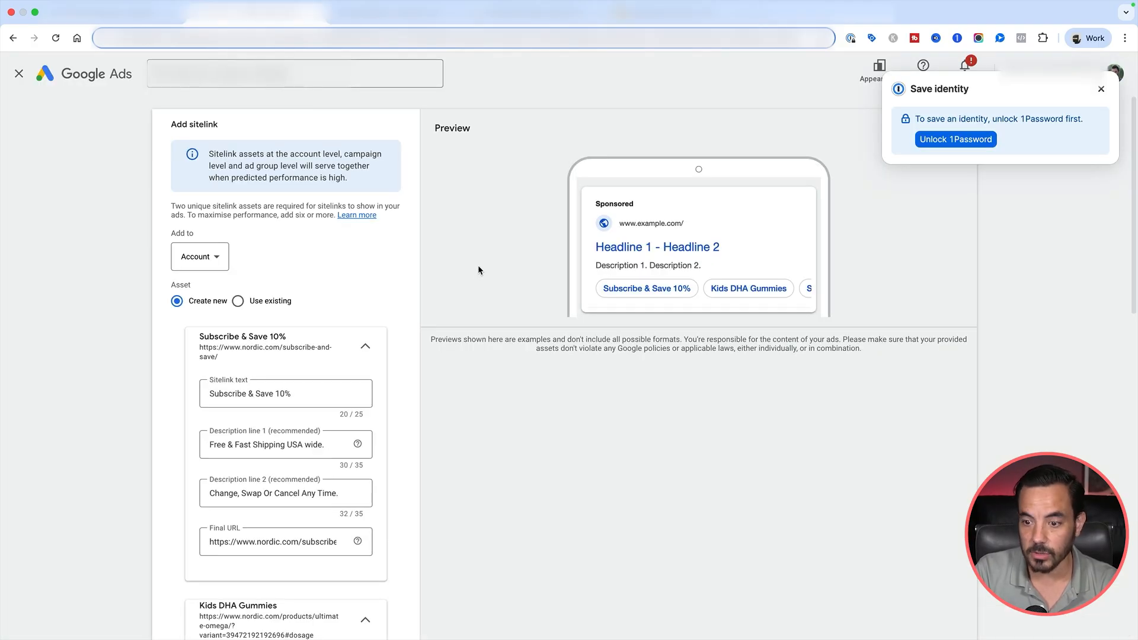
pyautogui.scroll(-3, 479, 270)
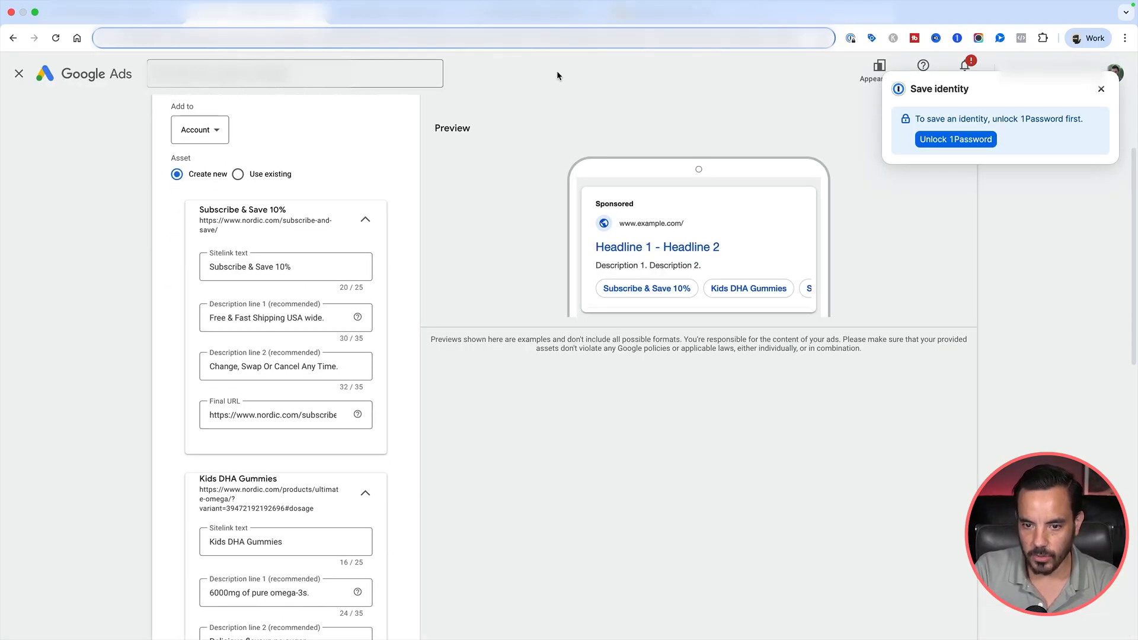
pyautogui.click(538, 12)
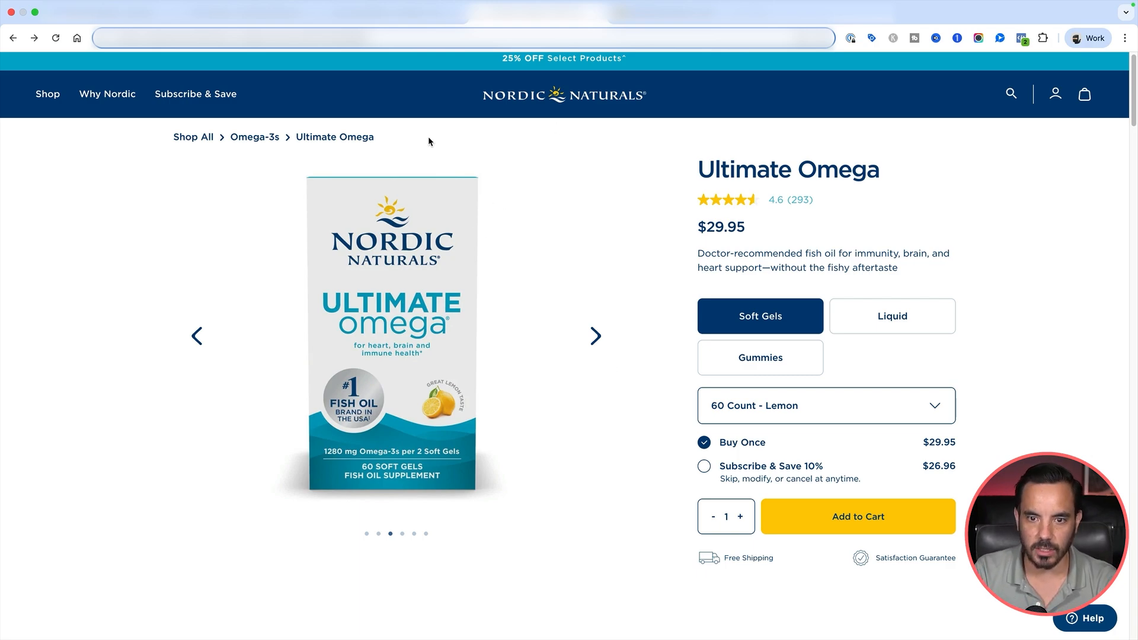
pyautogui.click(237, 14)
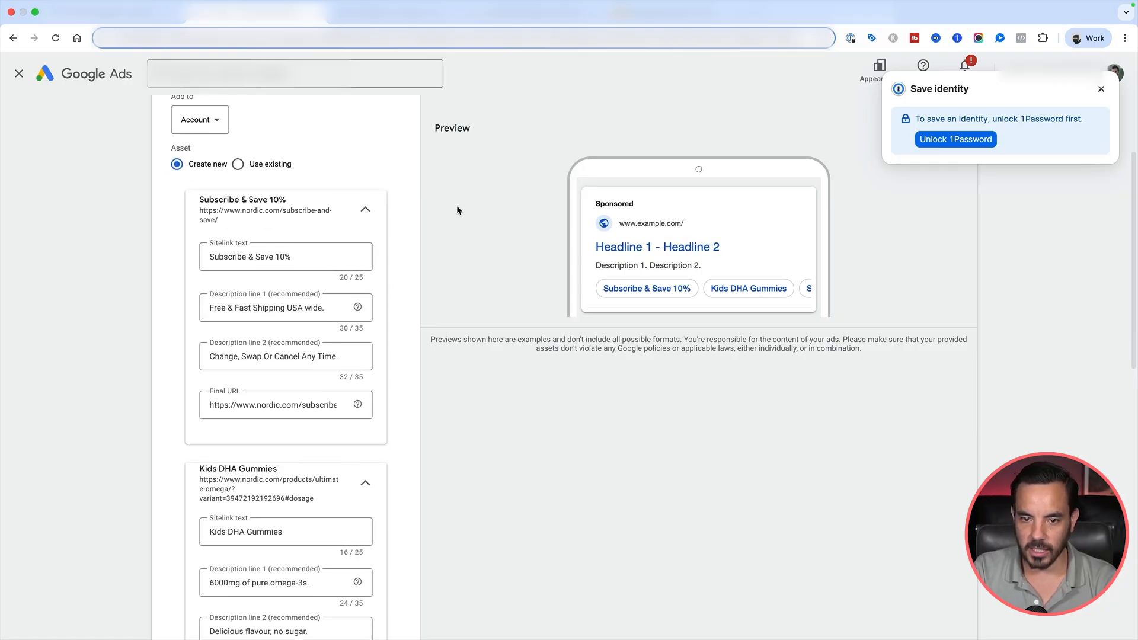
pyautogui.scroll(-3, 389, 193)
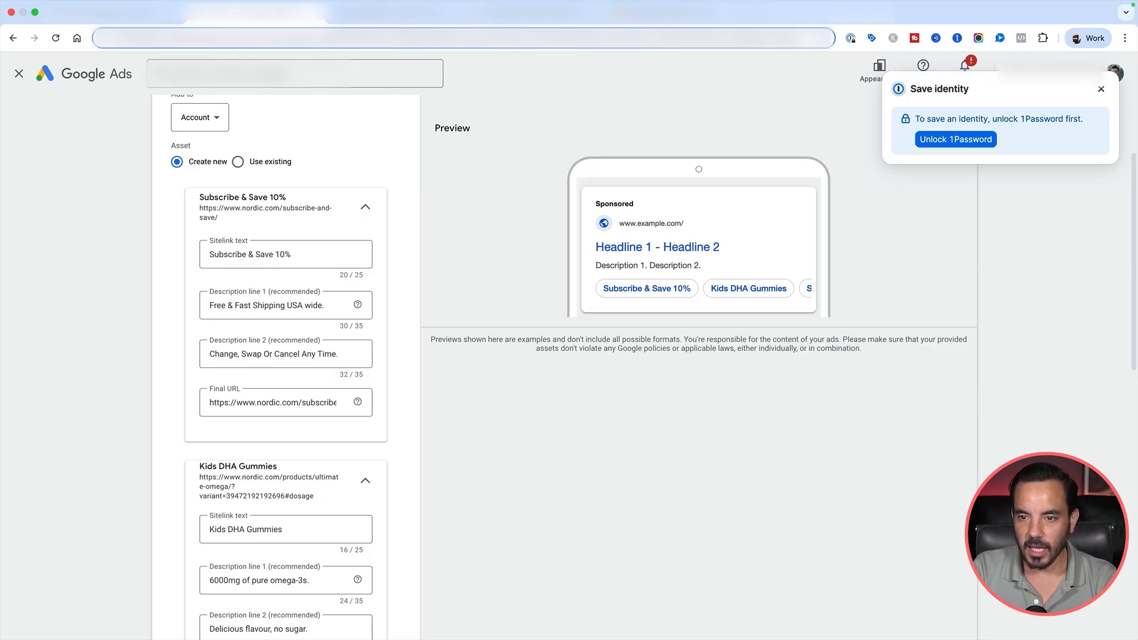
pyautogui.click(536, 12)
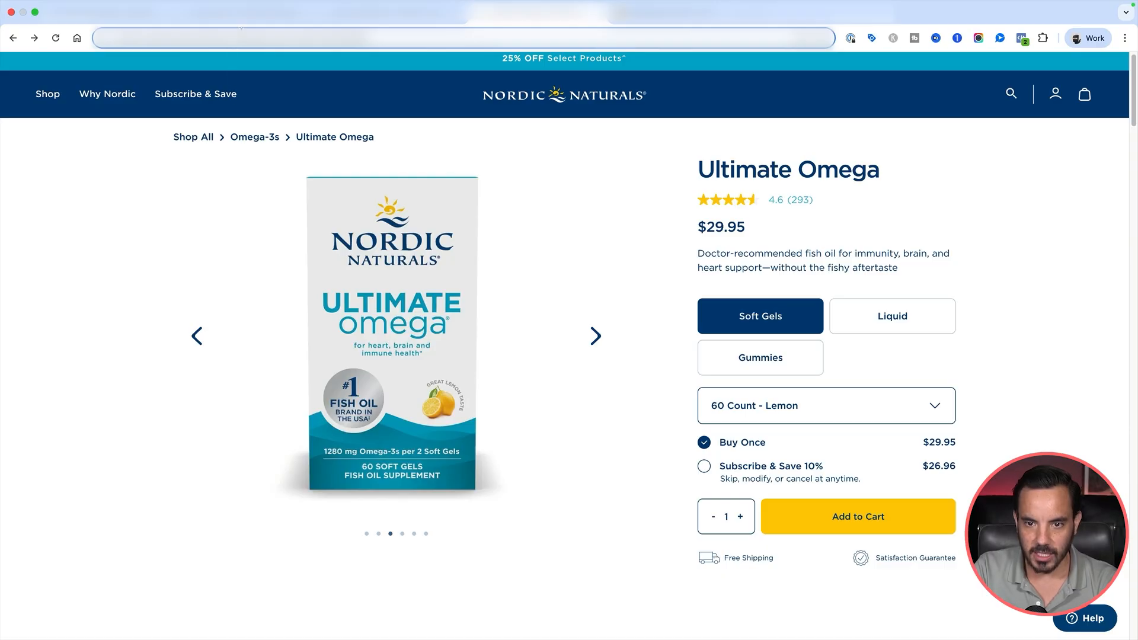
pyautogui.click(252, 14)
pyautogui.scroll(-3, 456, 183)
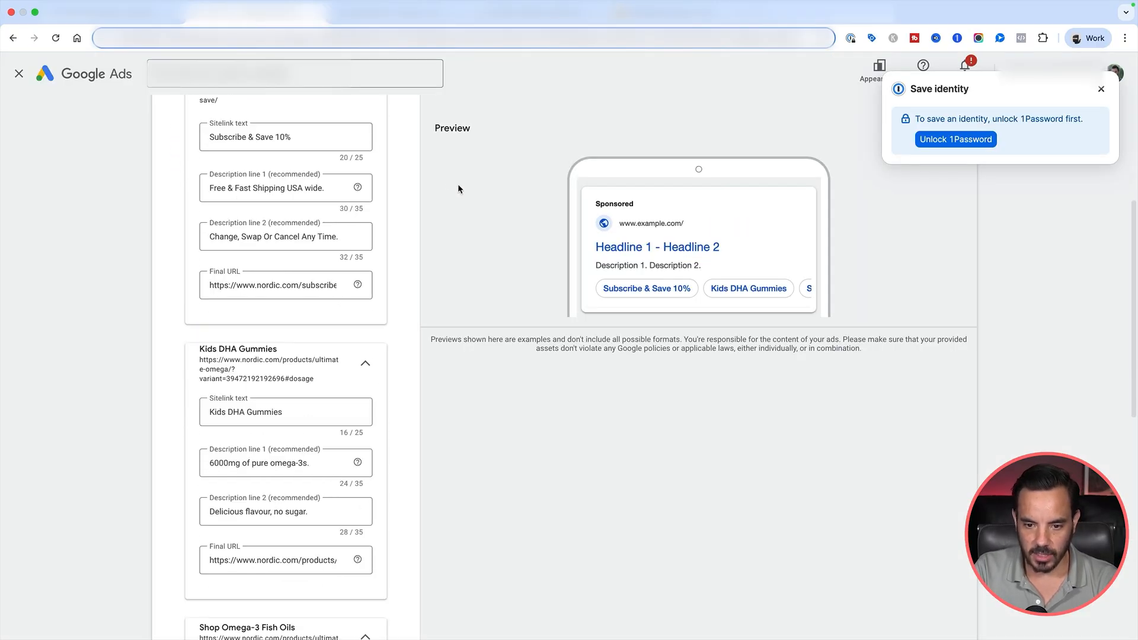
pyautogui.click(682, 13)
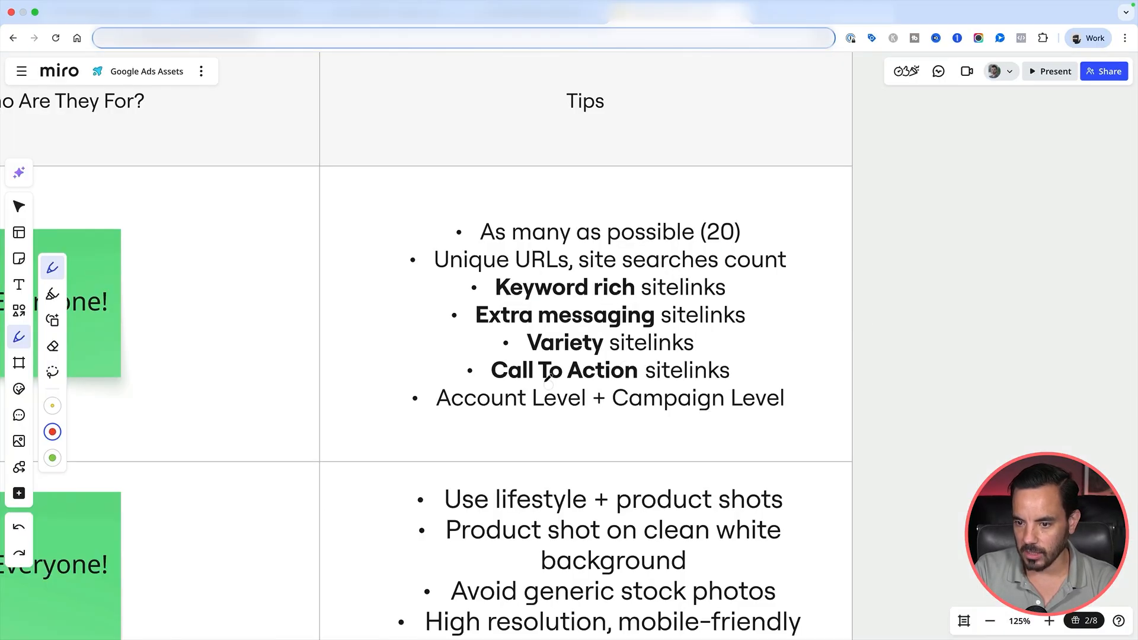
# Switch to Google Ads and review the sitelink entries down to "Shop Omega-3 Fish Oils".
pyautogui.click(249, 21)
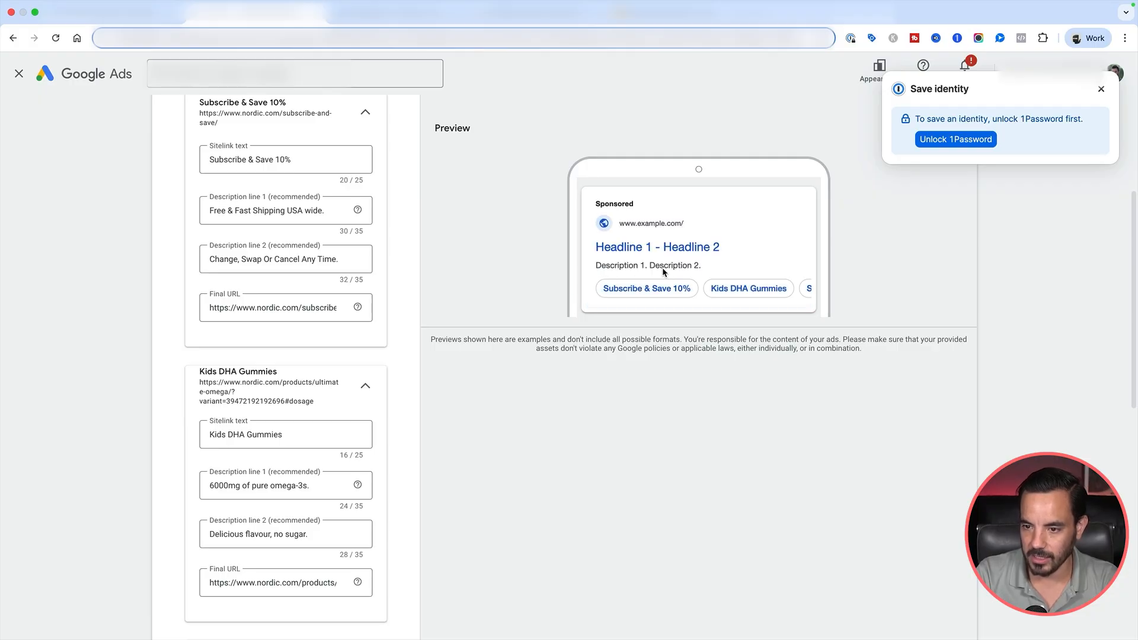
pyautogui.scroll(-1, 663, 268)
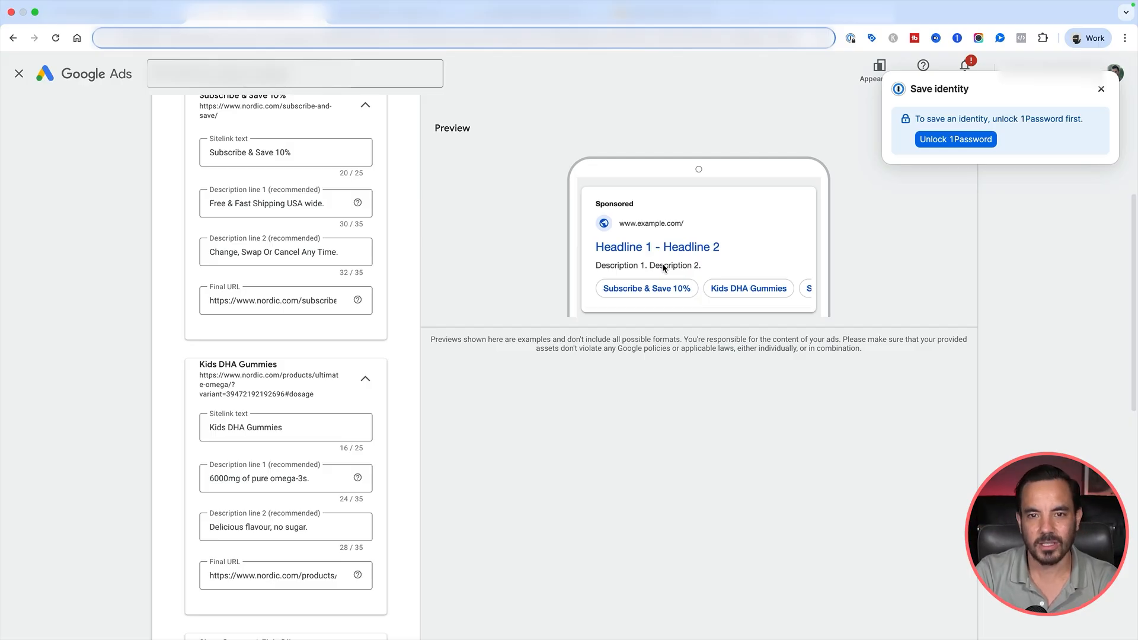
pyautogui.scroll(-7, 663, 267)
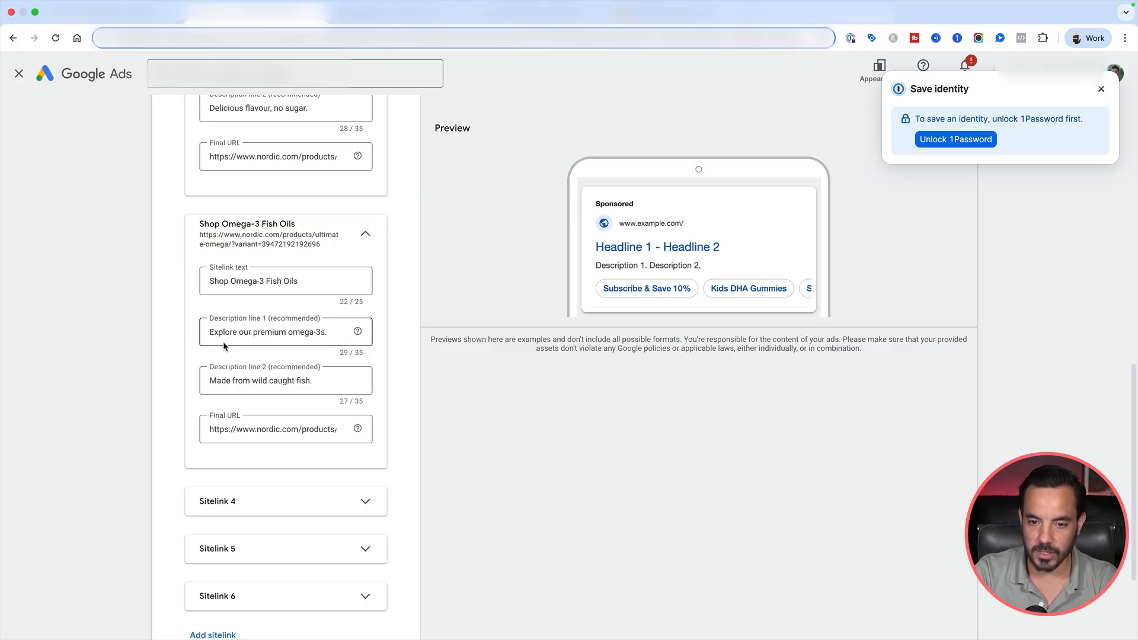
pyautogui.scroll(-1, 231, 333)
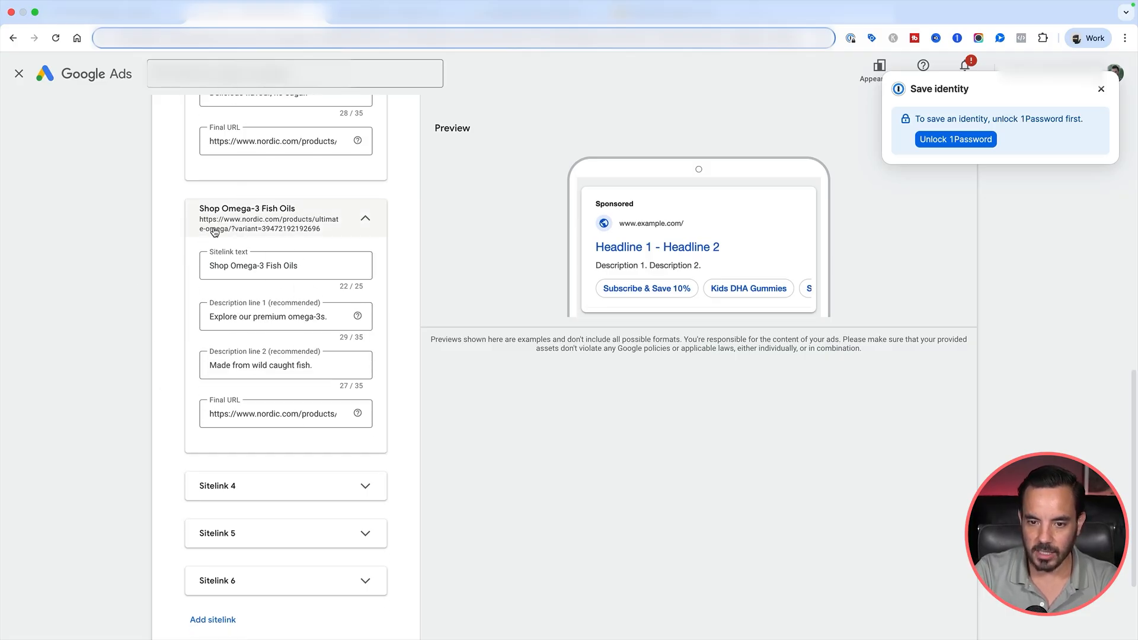
# Return to the Miro board, underline "Call To Action sitelinks" in red and undo the stroke.
pyautogui.click(673, 21)
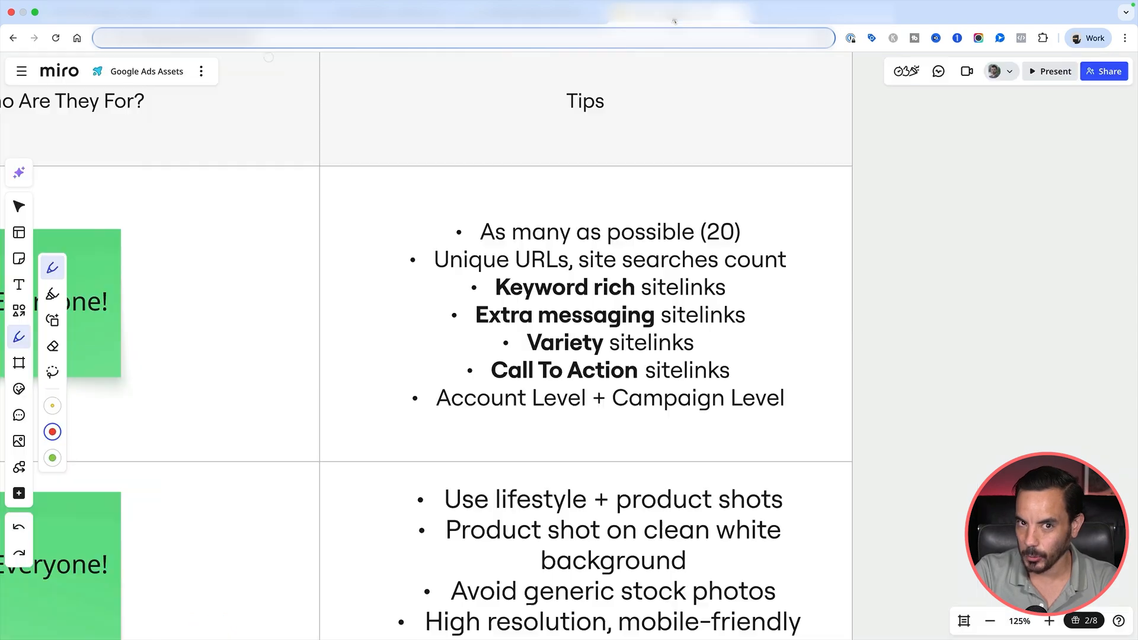
pyautogui.moveTo(486, 387); pyautogui.dragTo(719, 382)
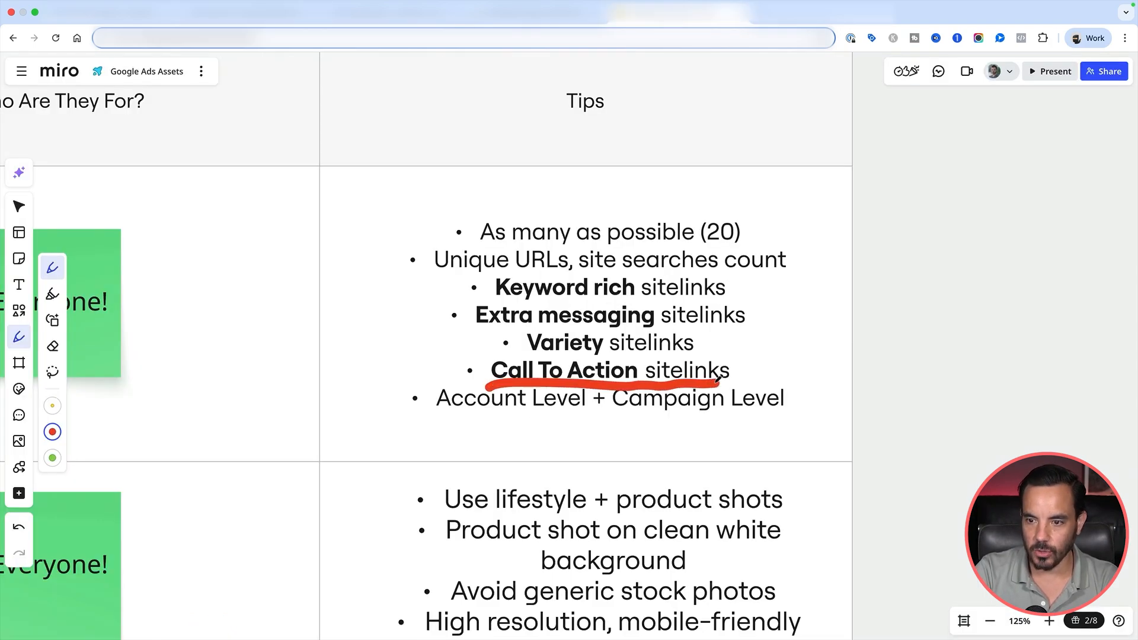
pyautogui.press('super+z')
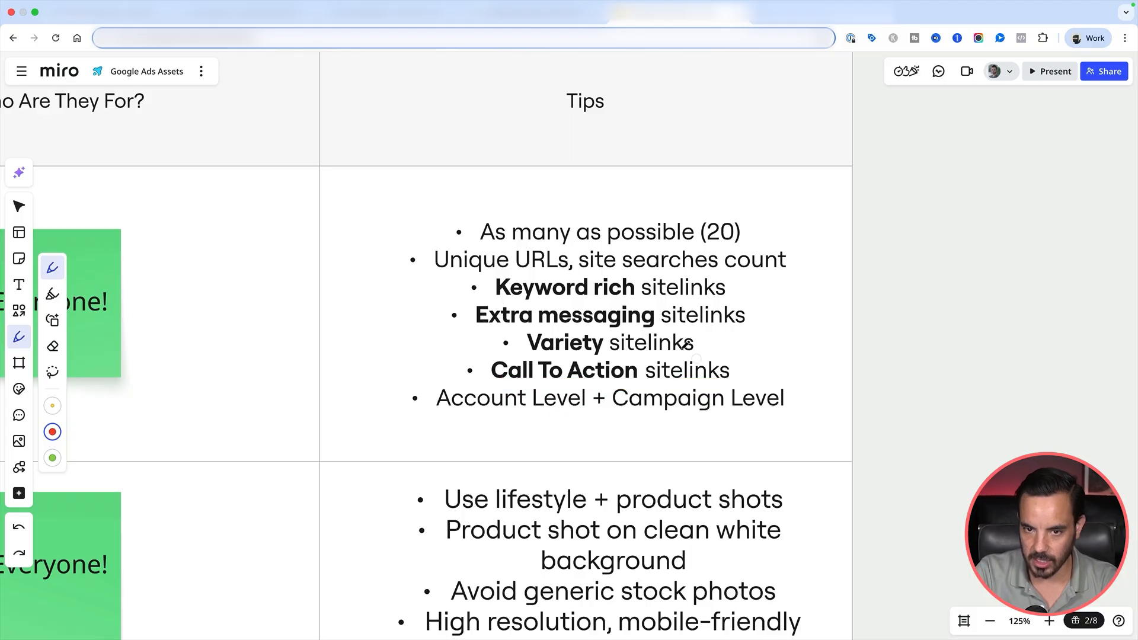
# Switch to Google Ads, highlight the "Shop Omega-3 Fish Oils" sitelink text as a call-to-action example, and return to the Miro board.
pyautogui.click(257, 12)
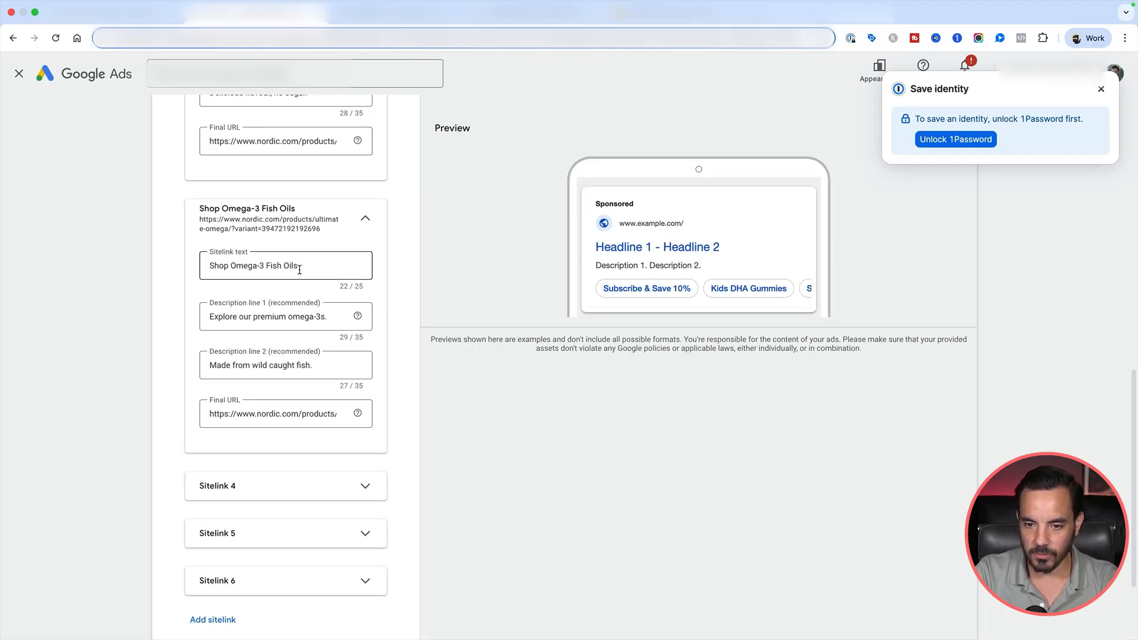
pyautogui.moveTo(307, 264); pyautogui.dragTo(136, 267)
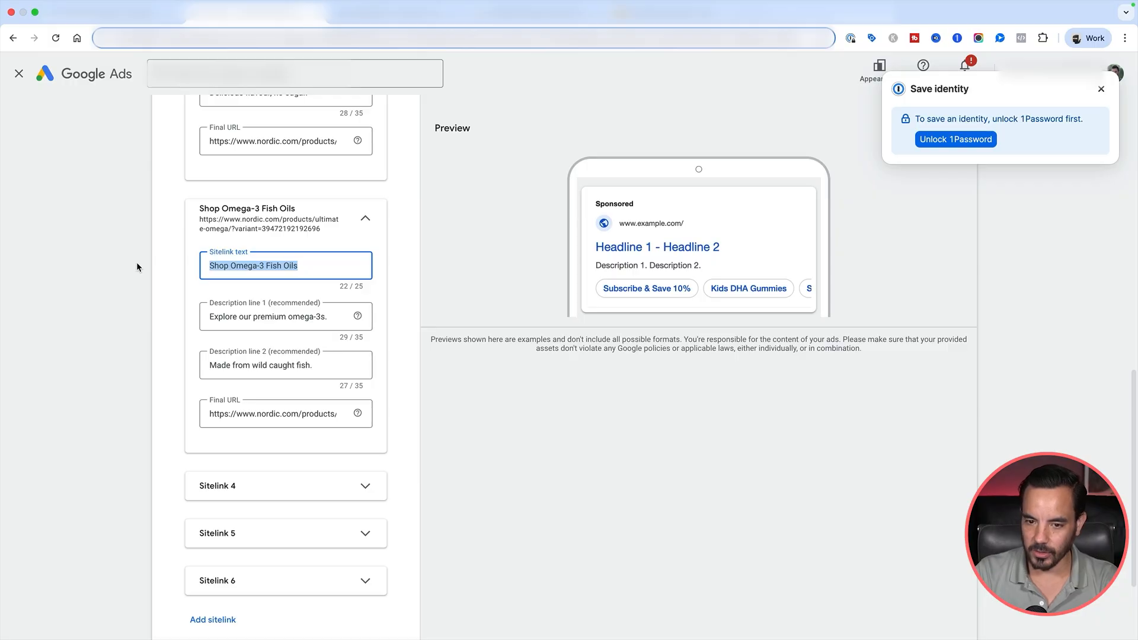
pyautogui.click(137, 262)
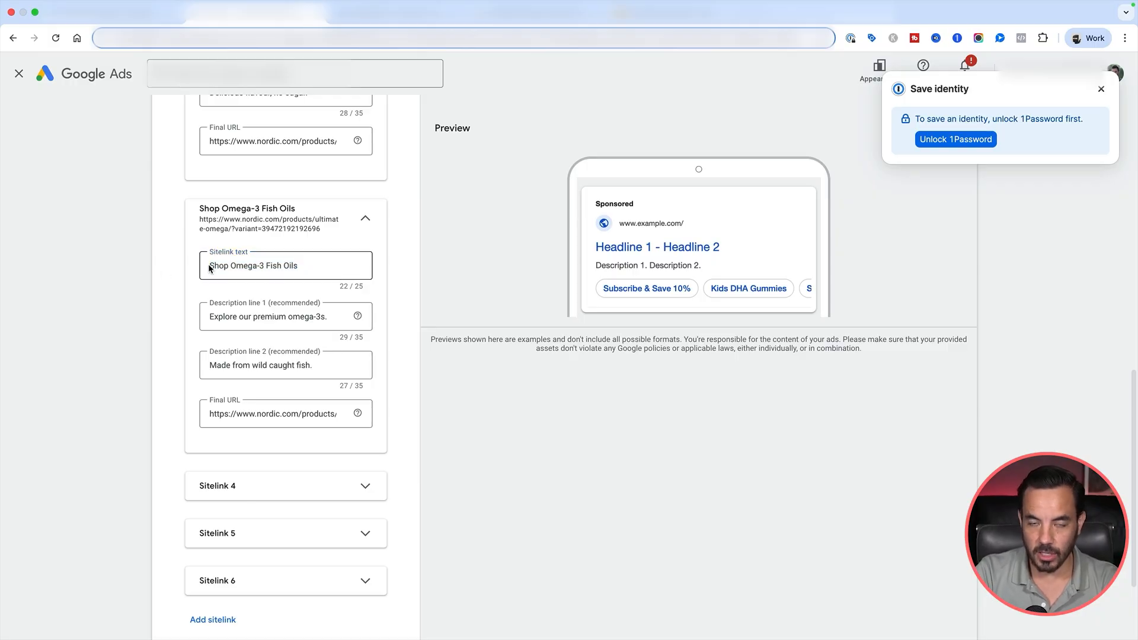
pyautogui.moveTo(313, 264); pyautogui.dragTo(137, 266)
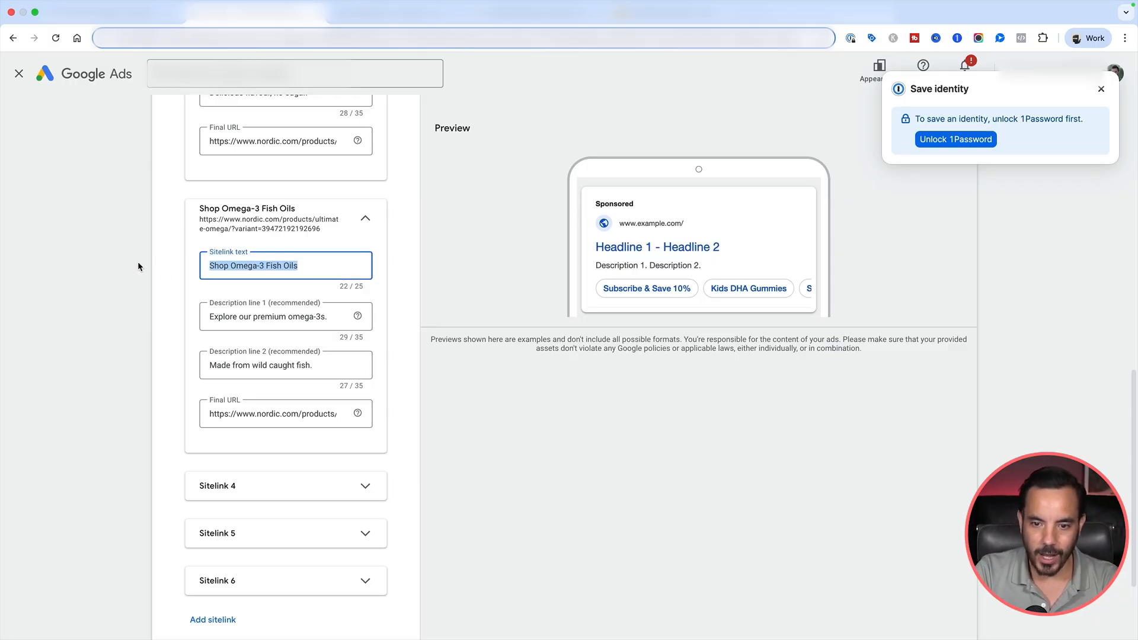
pyautogui.click(126, 252)
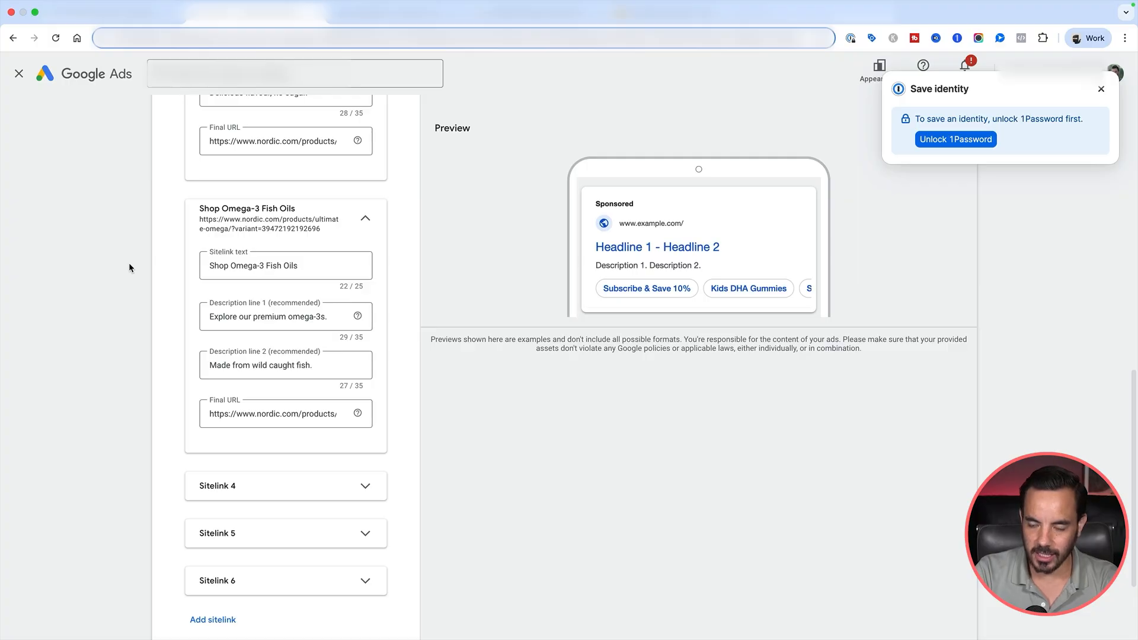
pyautogui.scroll(3, 129, 268)
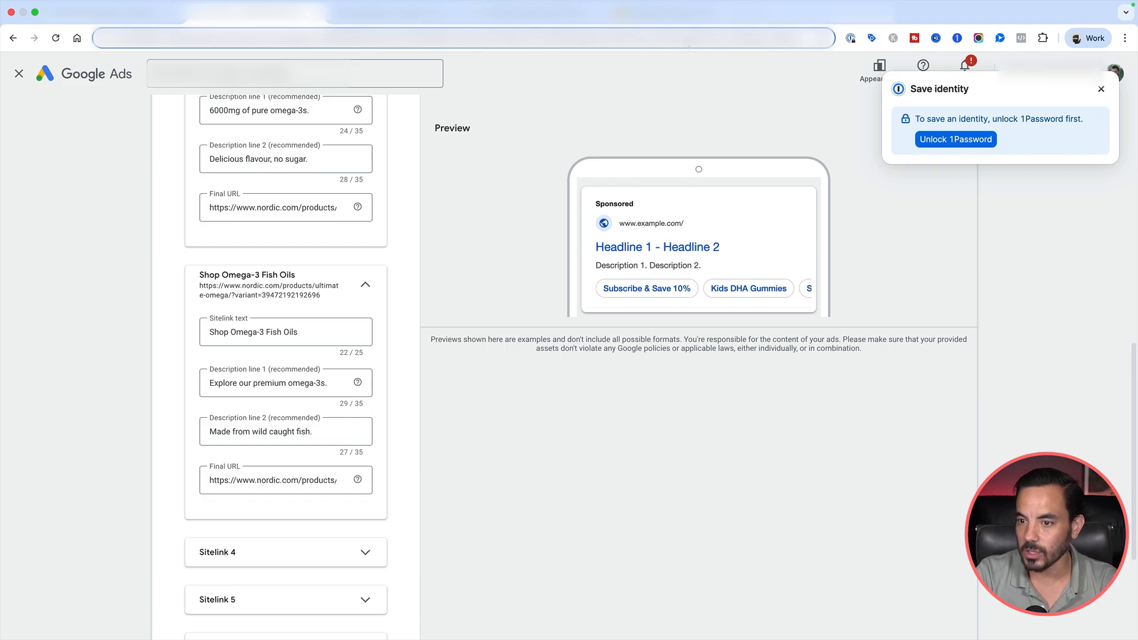
pyautogui.click(681, 12)
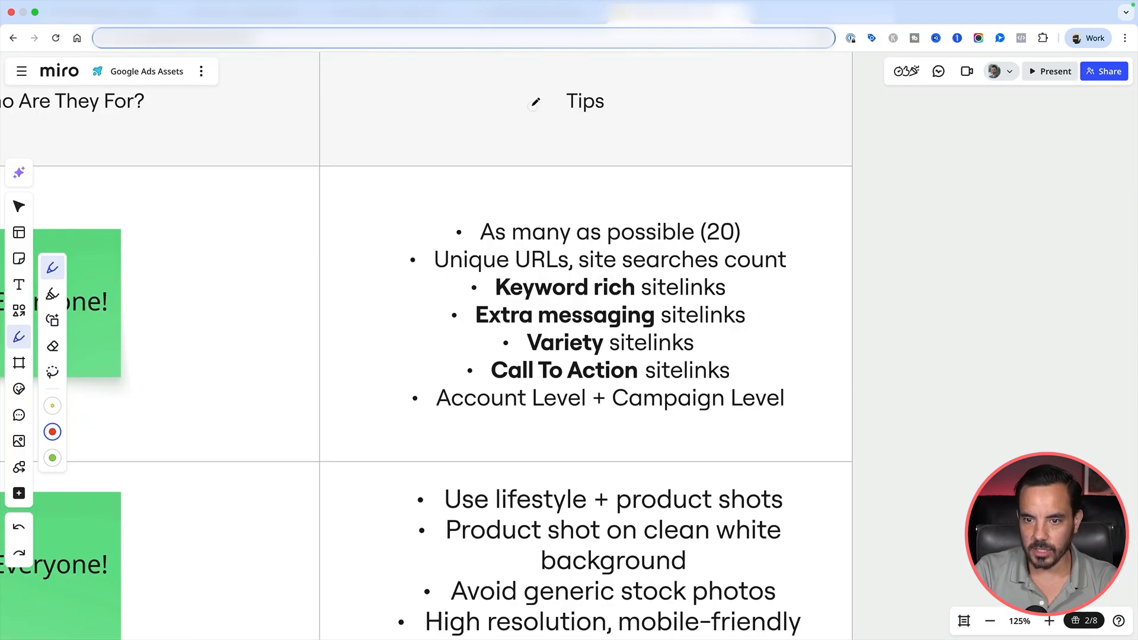
# Recheck the sitelinks in Google Ads and view the dog food ad example under "What Are They" on the Miro board.
pyautogui.click(255, 22)
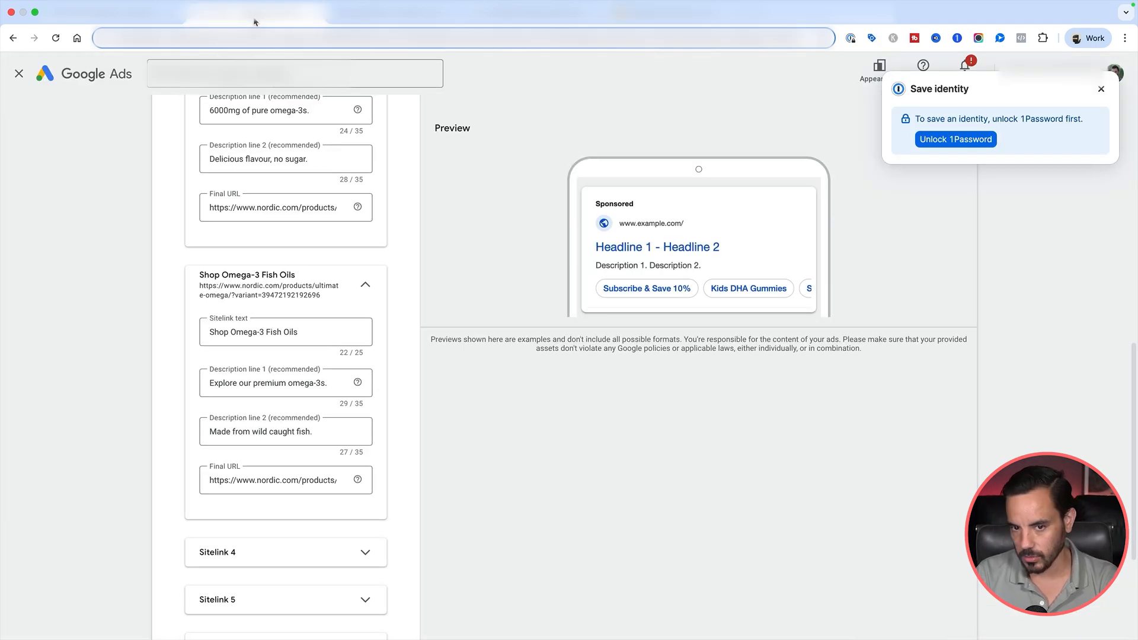
pyautogui.scroll(1, 301, 145)
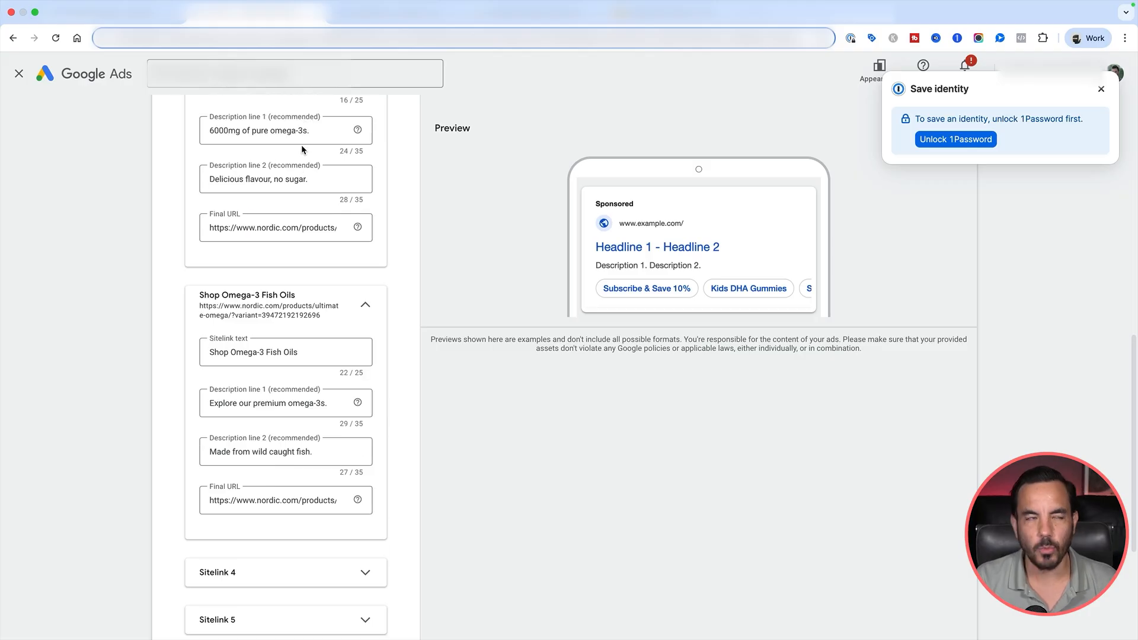
pyautogui.click(646, 15)
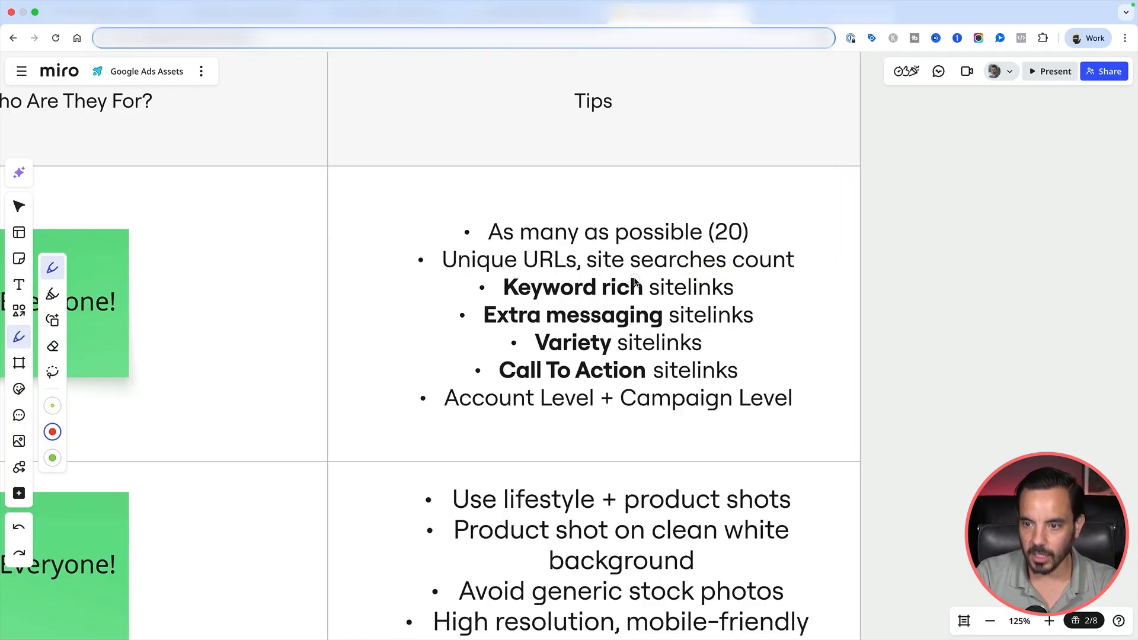
pyautogui.hscroll(-15, 634, 279)
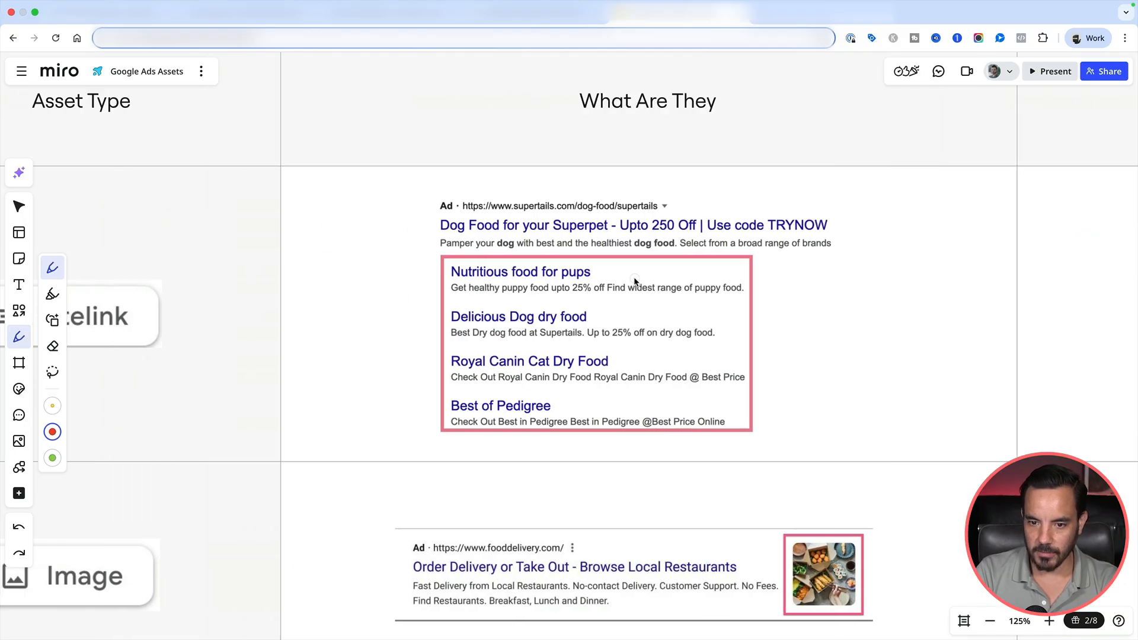
pyautogui.hscroll(3, 622, 285)
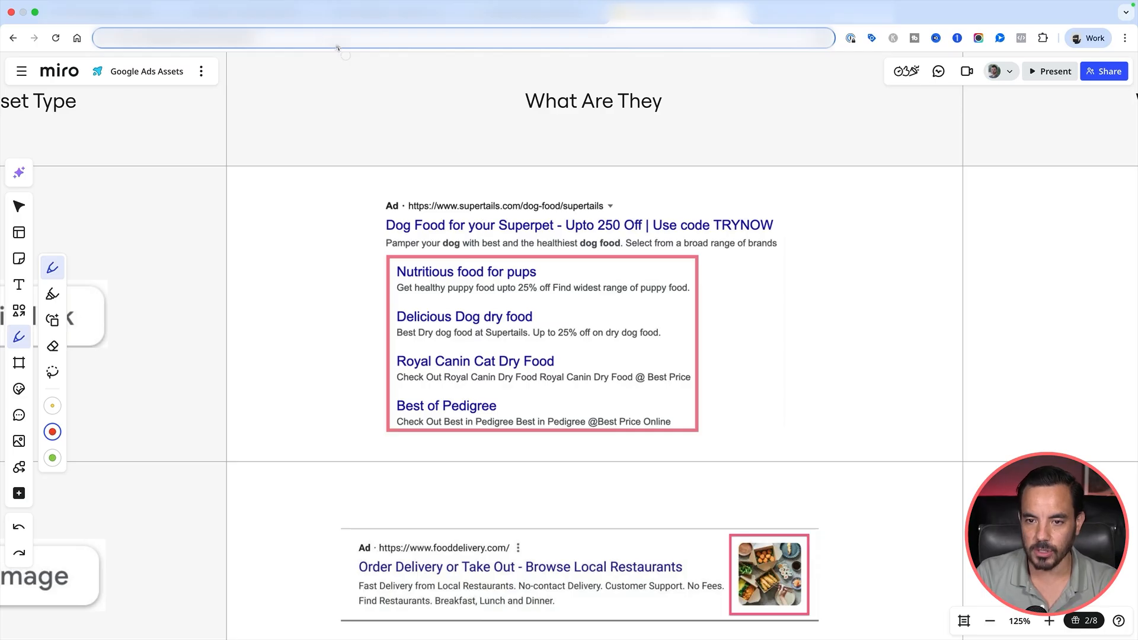
# Switch to Google Ads and highlight the "Subscribe & Save 10%" text of the first sitelink.
pyautogui.click(253, 15)
pyautogui.scroll(4, 377, 233)
pyautogui.scroll(4, 375, 226)
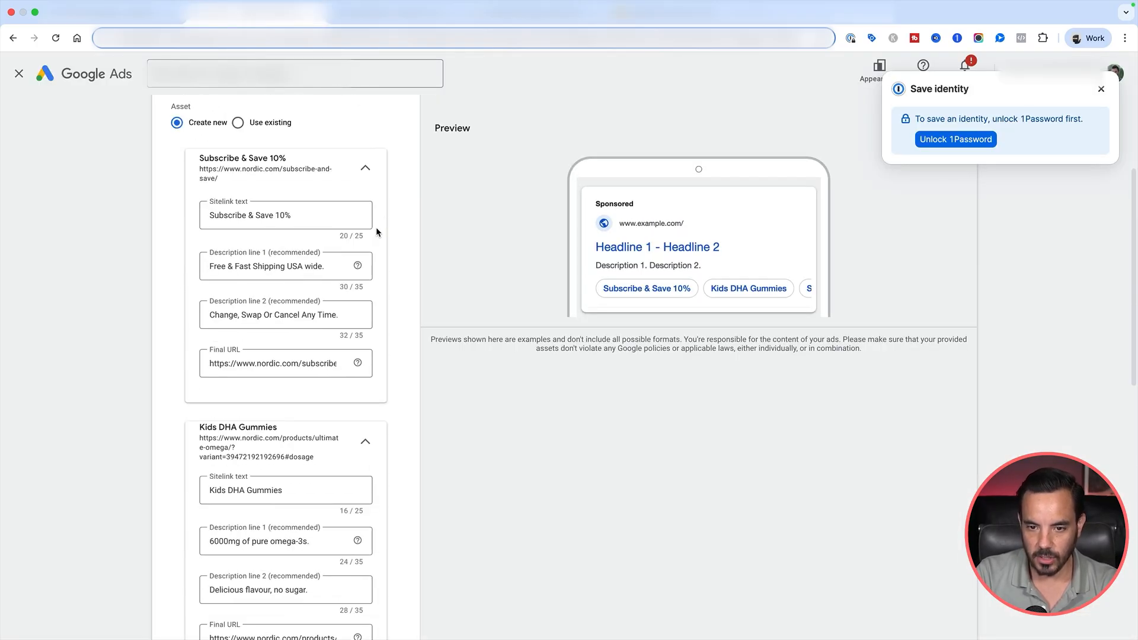
pyautogui.moveTo(308, 215); pyautogui.dragTo(183, 215)
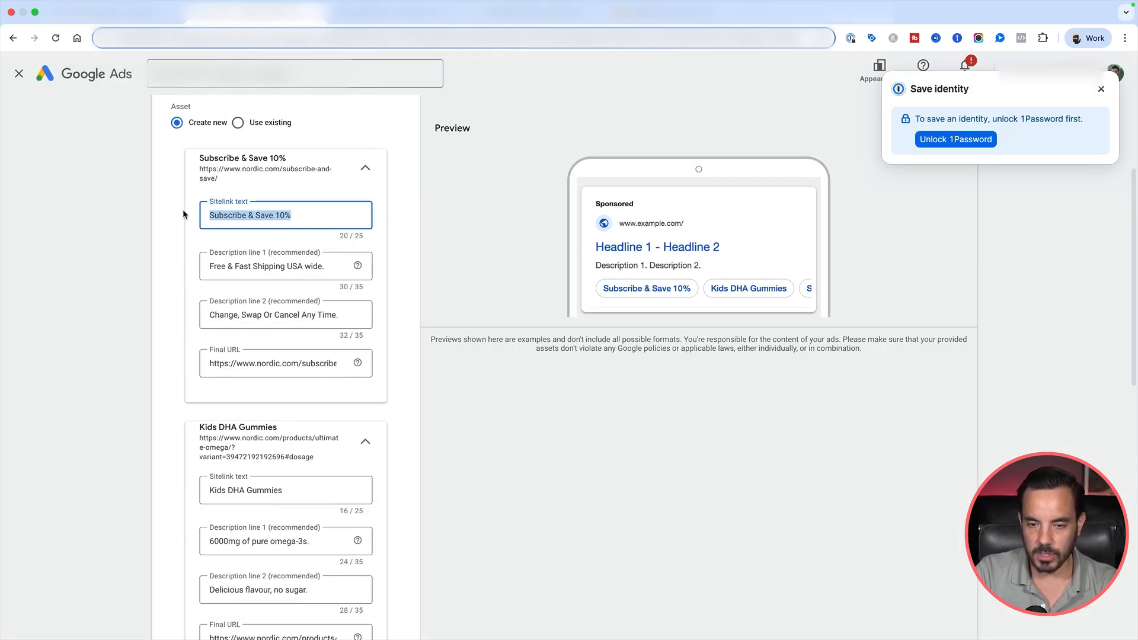
# Highlight the "Subscribe & Save 10%" text of the first sitelink several times as an example, leaving it deselected.
pyautogui.click(145, 225)
pyautogui.click(347, 210)
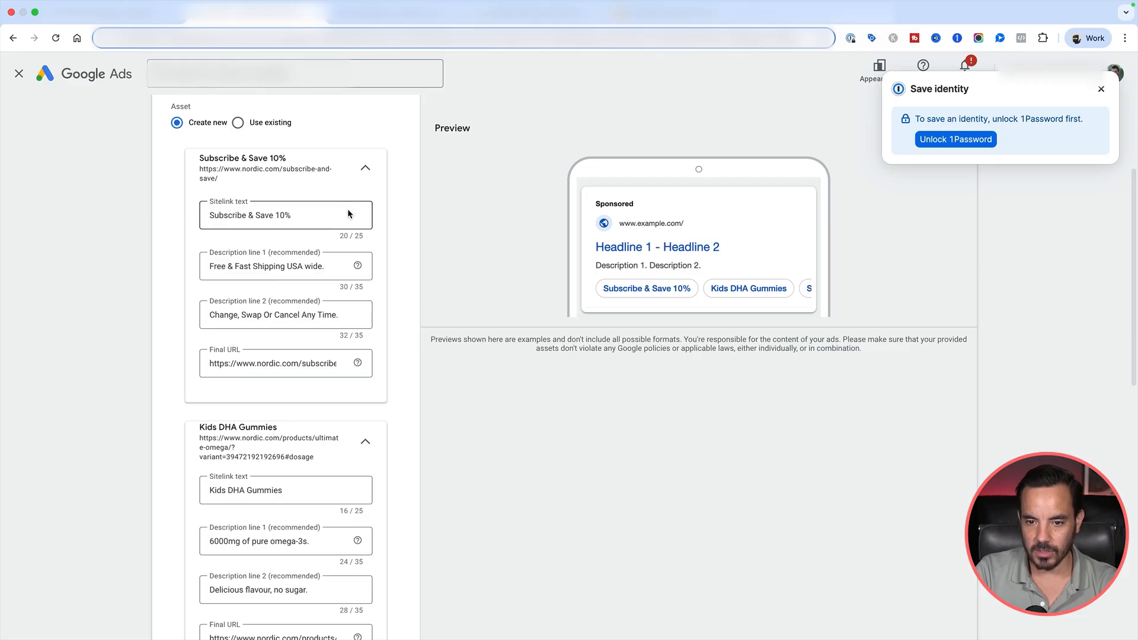
pyautogui.tripleClick(347, 211)
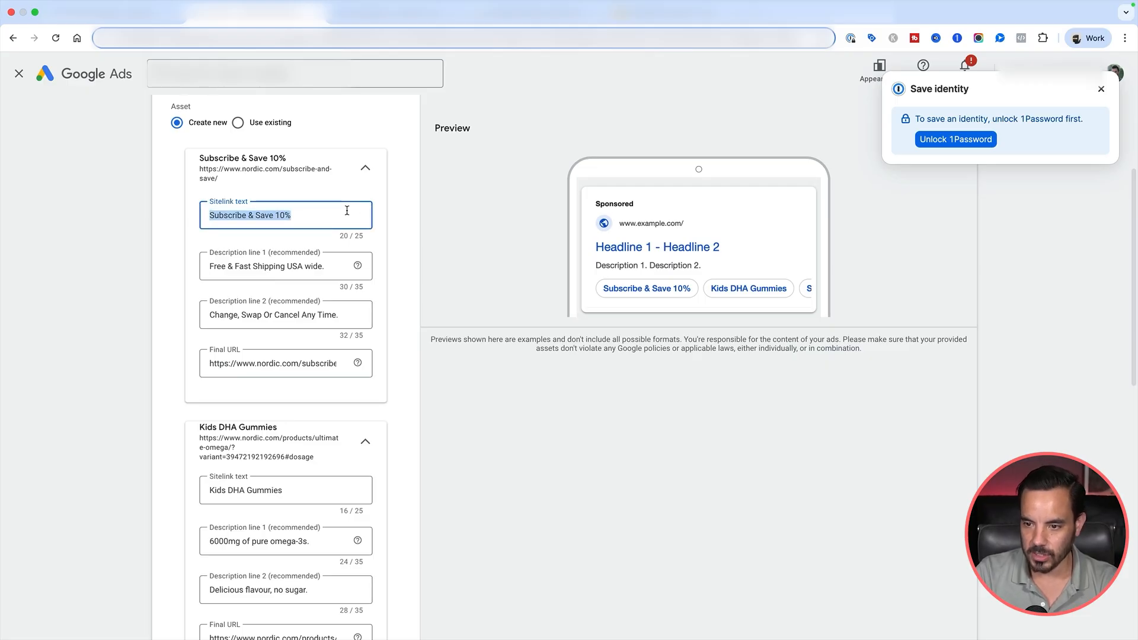
pyautogui.click(425, 231)
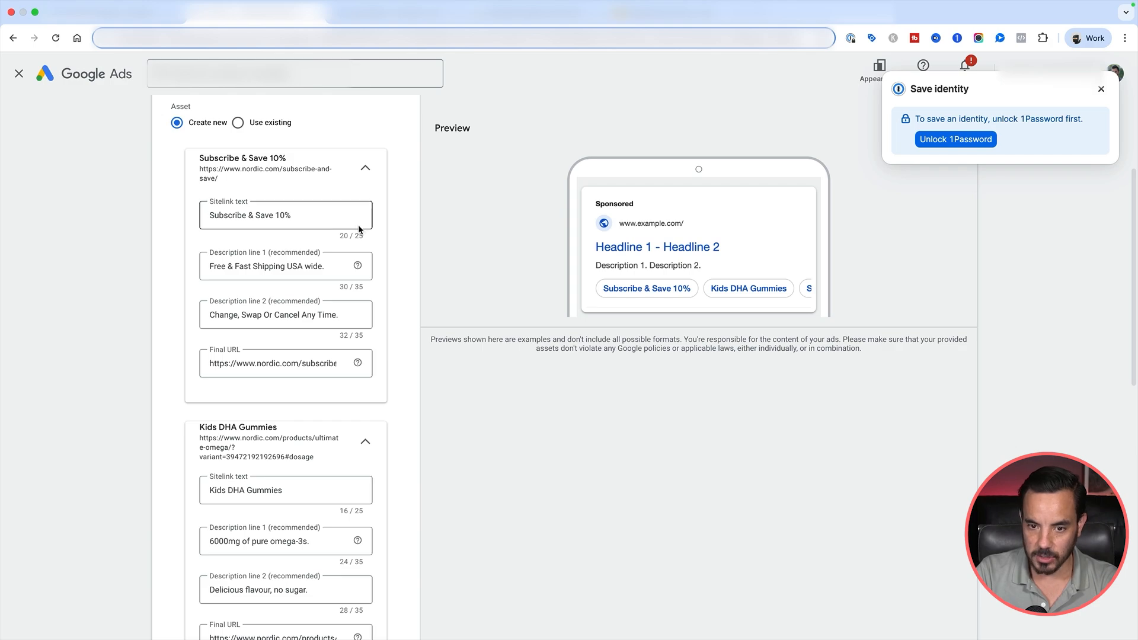
pyautogui.click(329, 209)
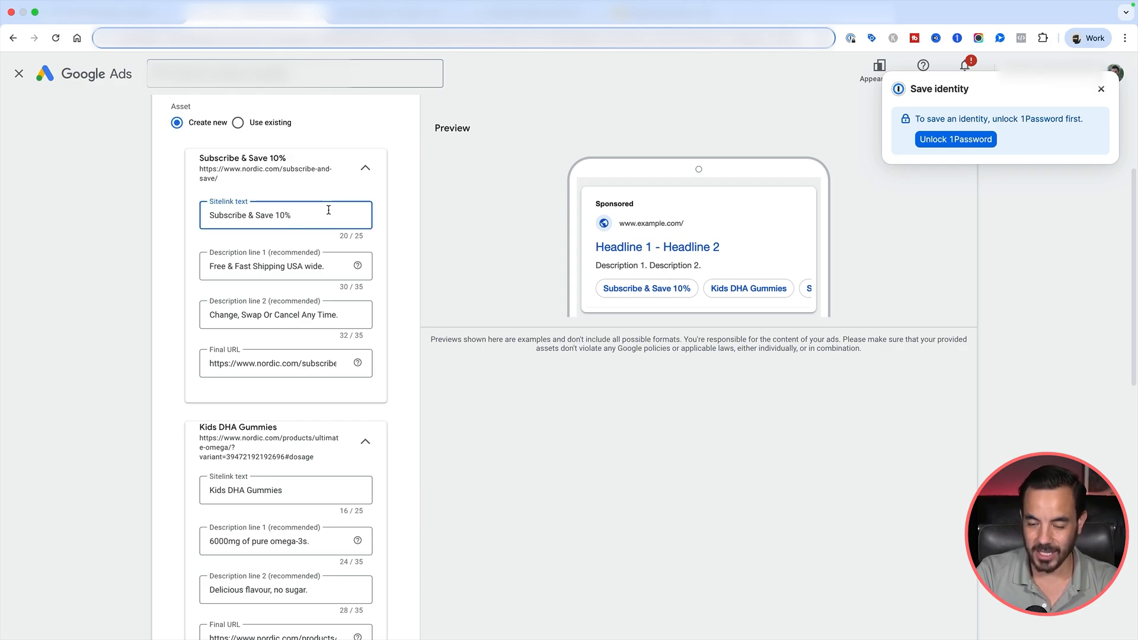
pyautogui.tripleClick(329, 209)
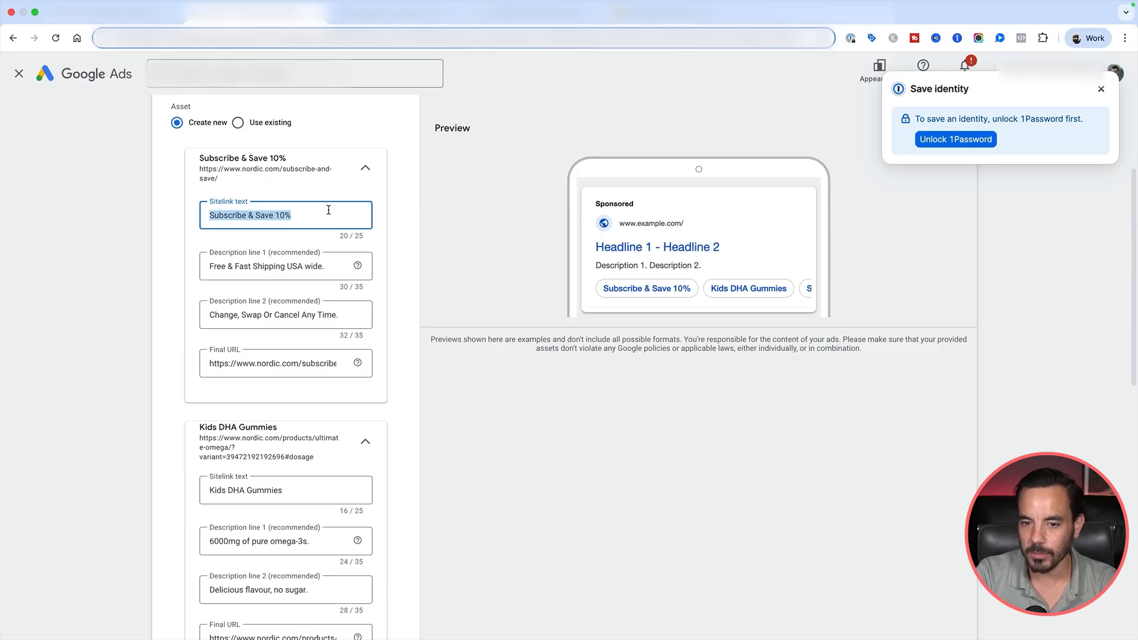
pyautogui.press('Right')
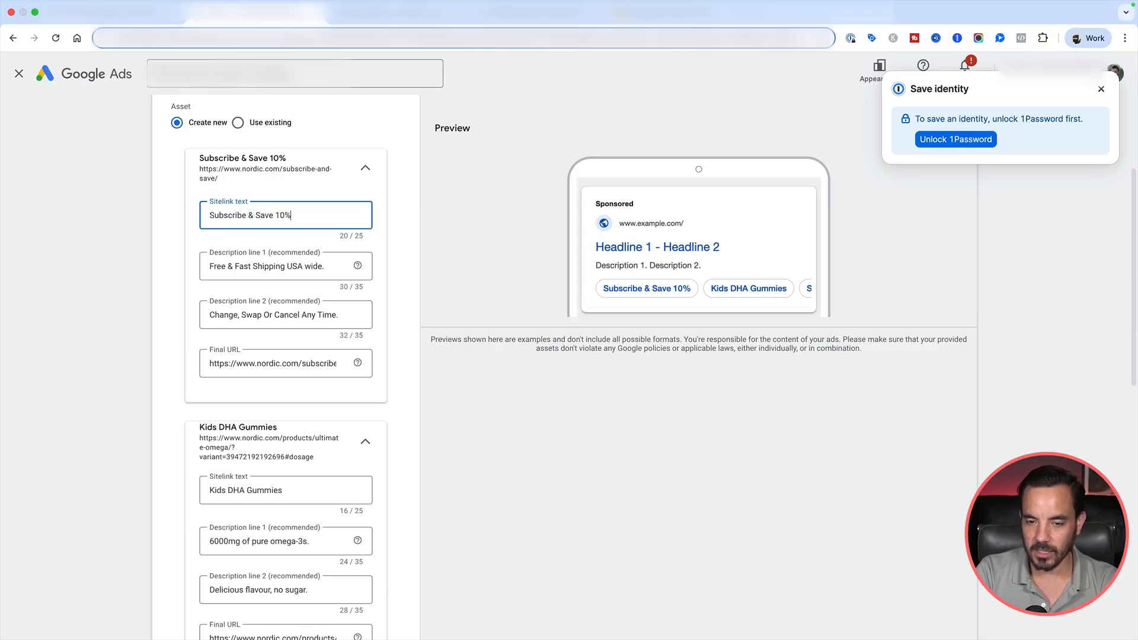
pyautogui.press('super+a')
pyautogui.press('Right')
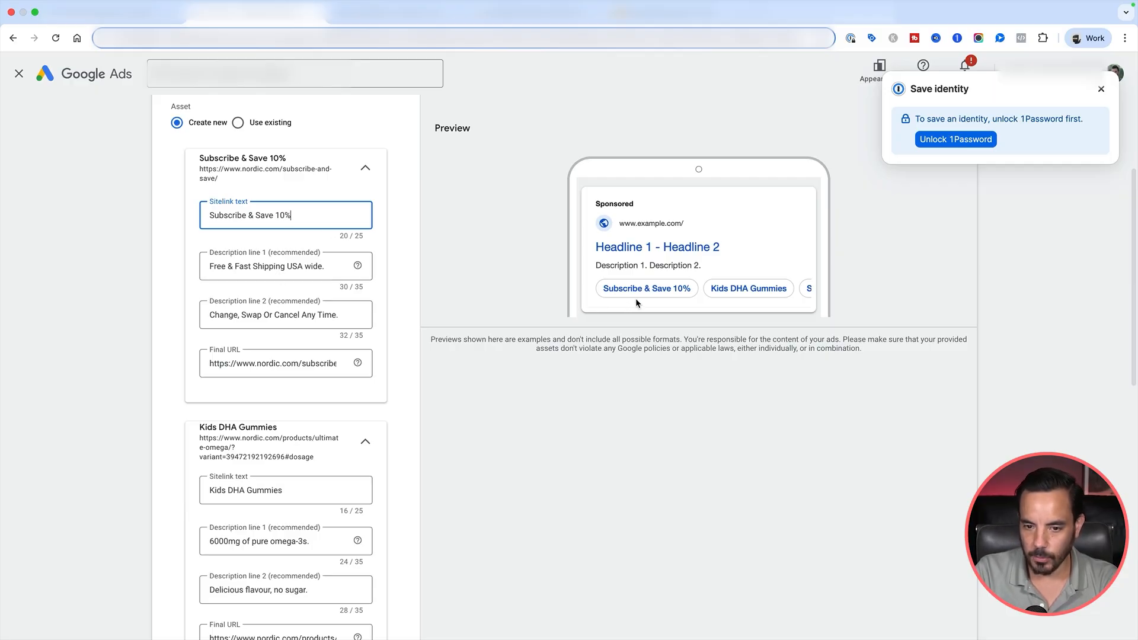
pyautogui.moveTo(303, 213); pyautogui.dragTo(150, 213)
pyautogui.click(472, 156)
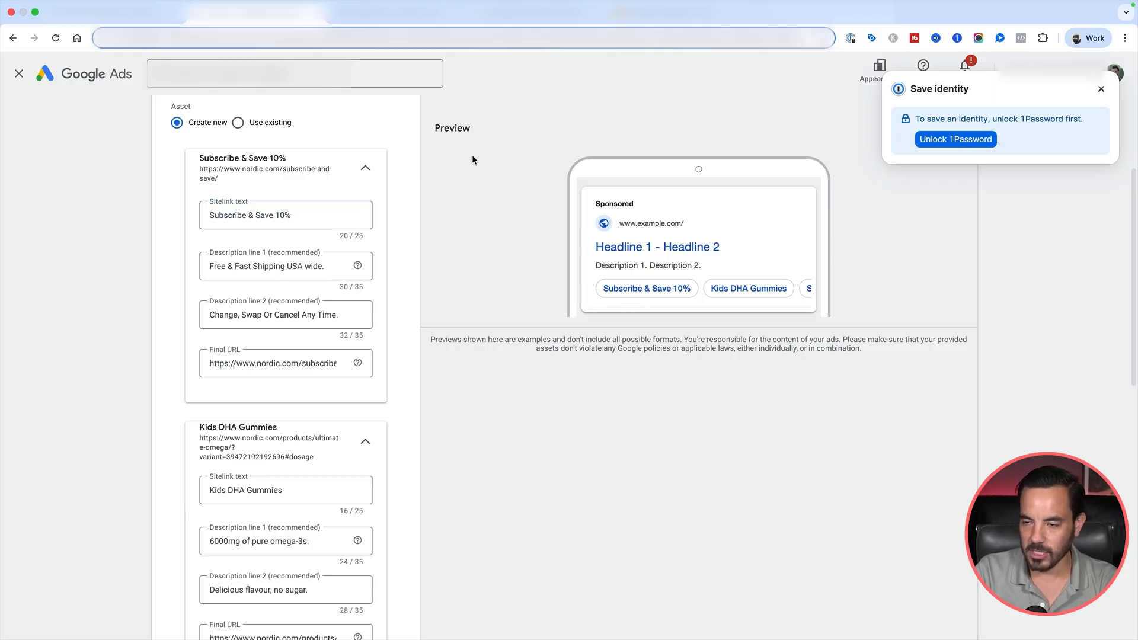
# Switch to the Miro board and review the sitelink tips in the Tips column.
pyautogui.click(645, 22)
pyautogui.hscroll(15, 601, 330)
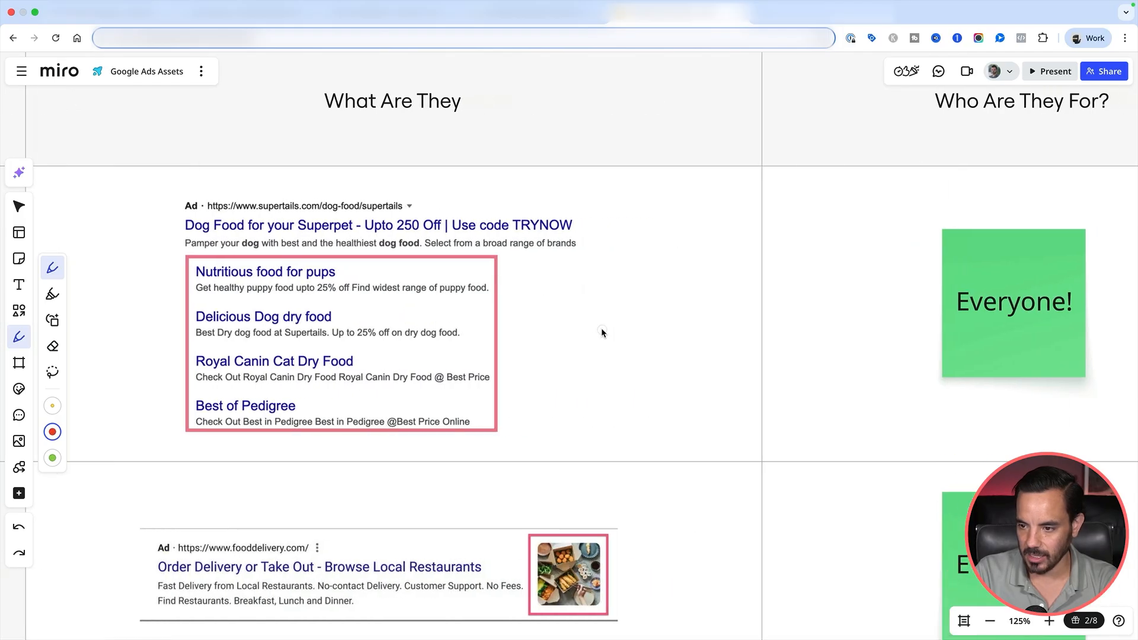
pyautogui.hscroll(5, 601, 333)
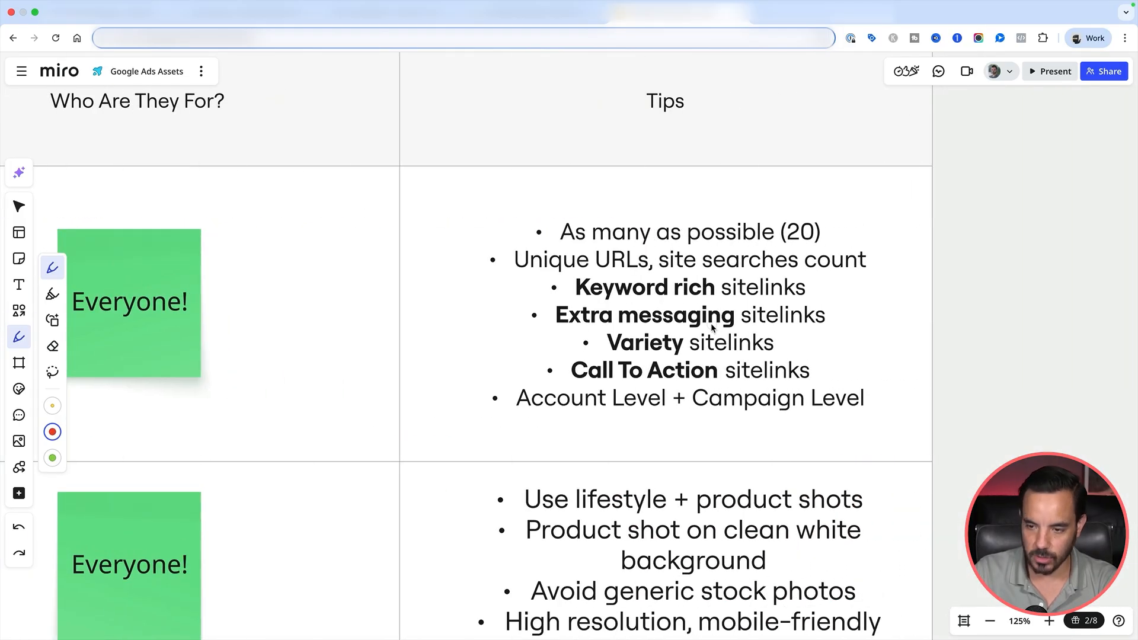
pyautogui.scroll(-2, 712, 327)
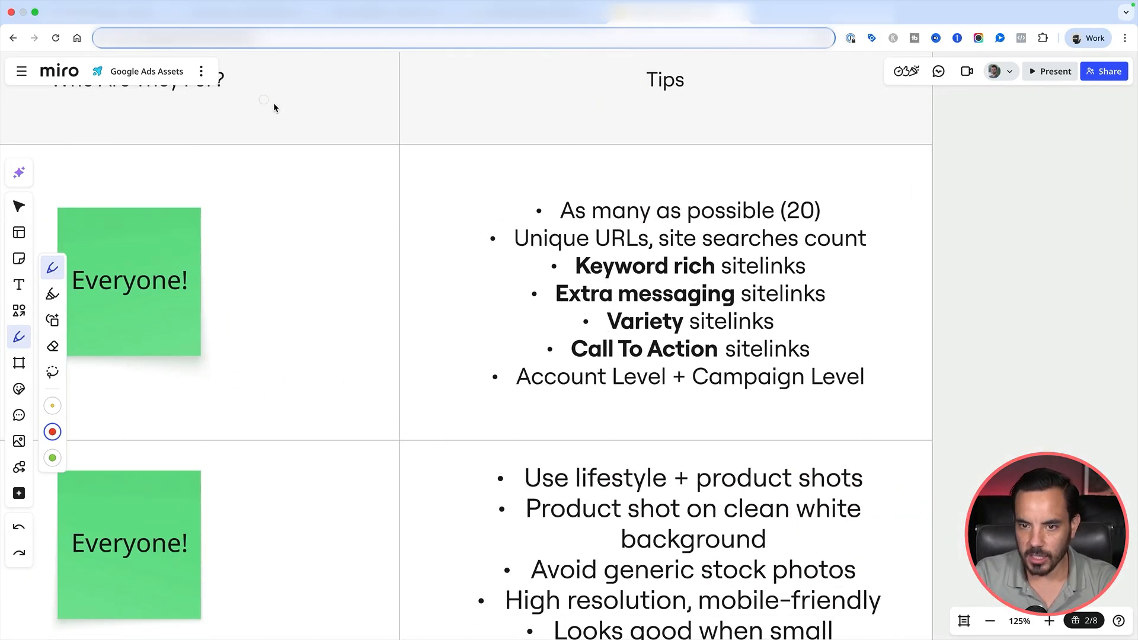
# Switch to Google Ads, check the Nordic Naturals Ultimate Omega product page, and return to the "Kids DHA Gummies" sitelink text.
pyautogui.click(256, 13)
pyautogui.scroll(-5, 207, 415)
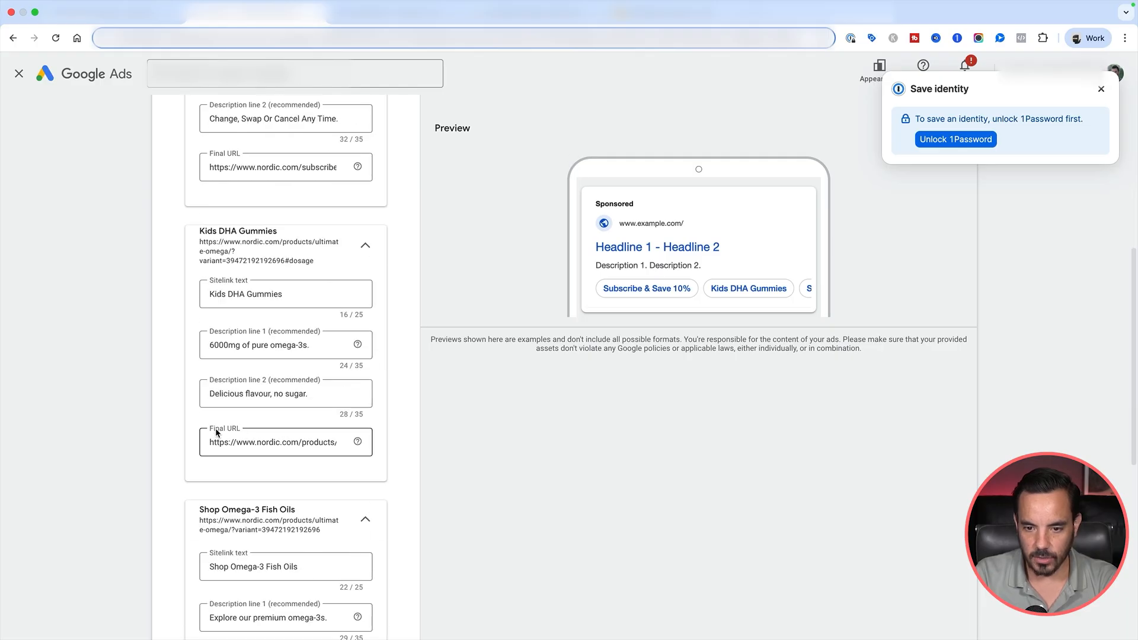
pyautogui.click(562, 14)
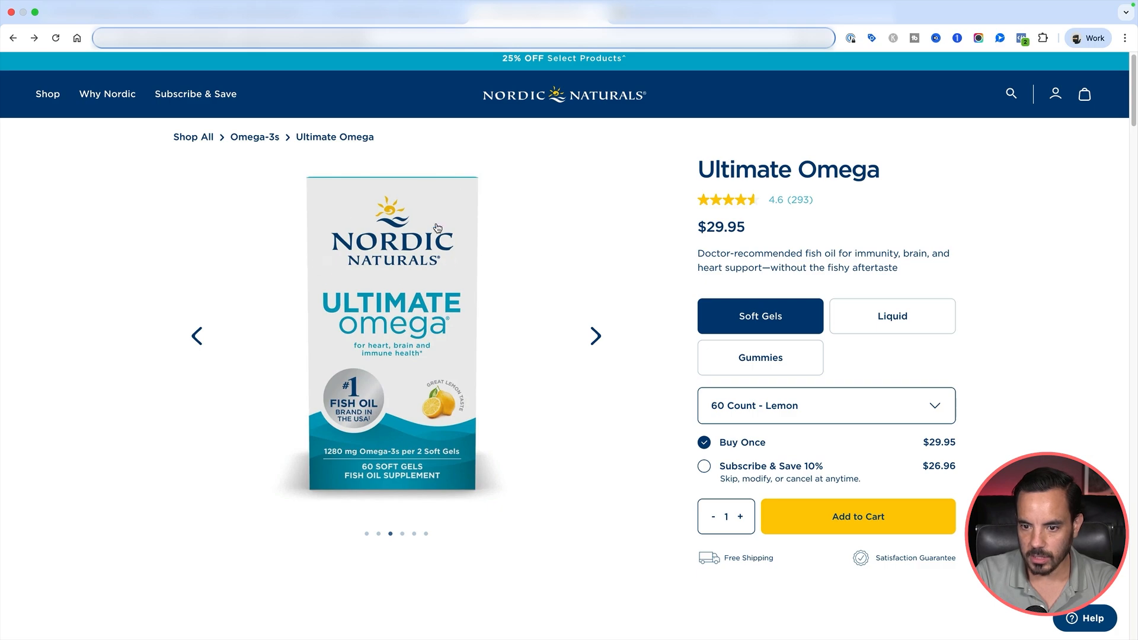
pyautogui.click(268, 20)
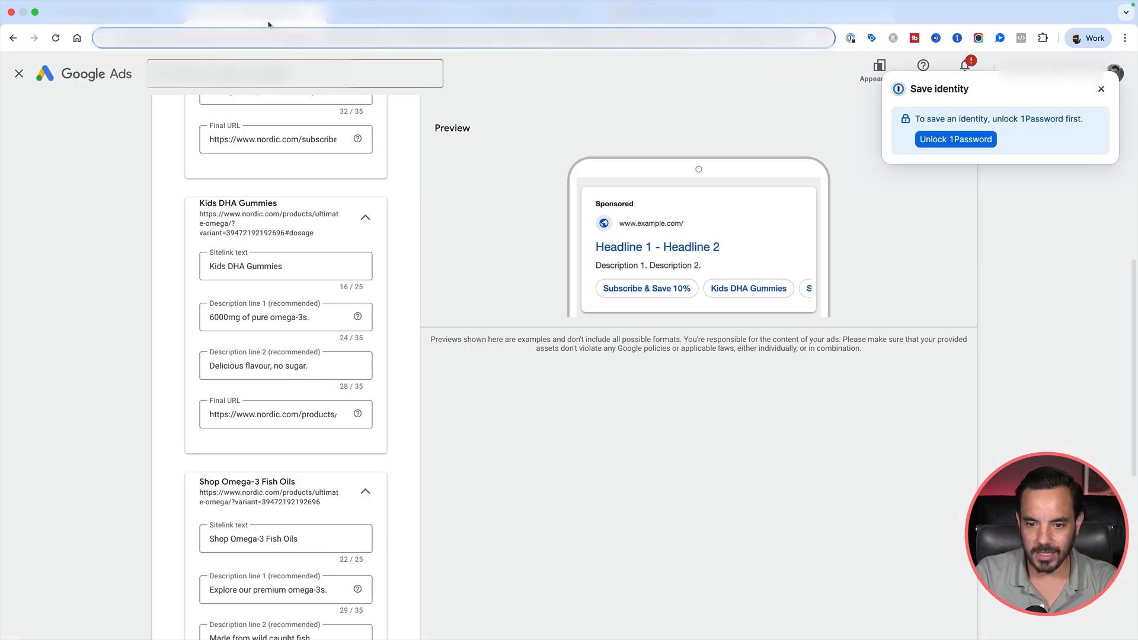
pyautogui.click(248, 261)
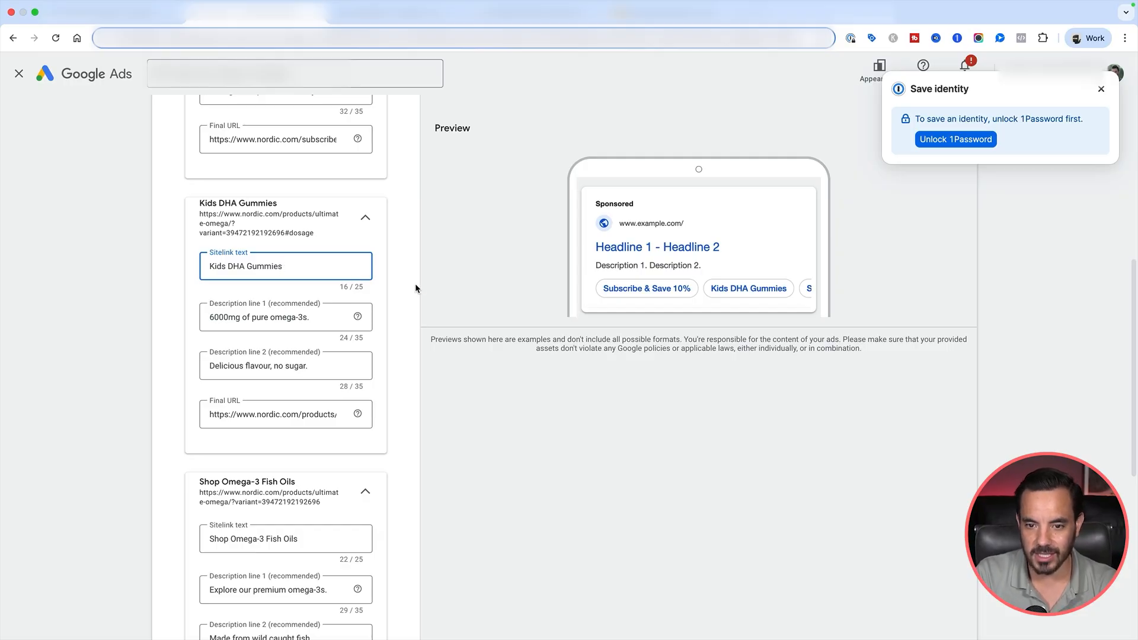
# Return to the Miro board, underline "Account Level + Campaign Level" in red and undo the stroke.
pyautogui.click(672, 13)
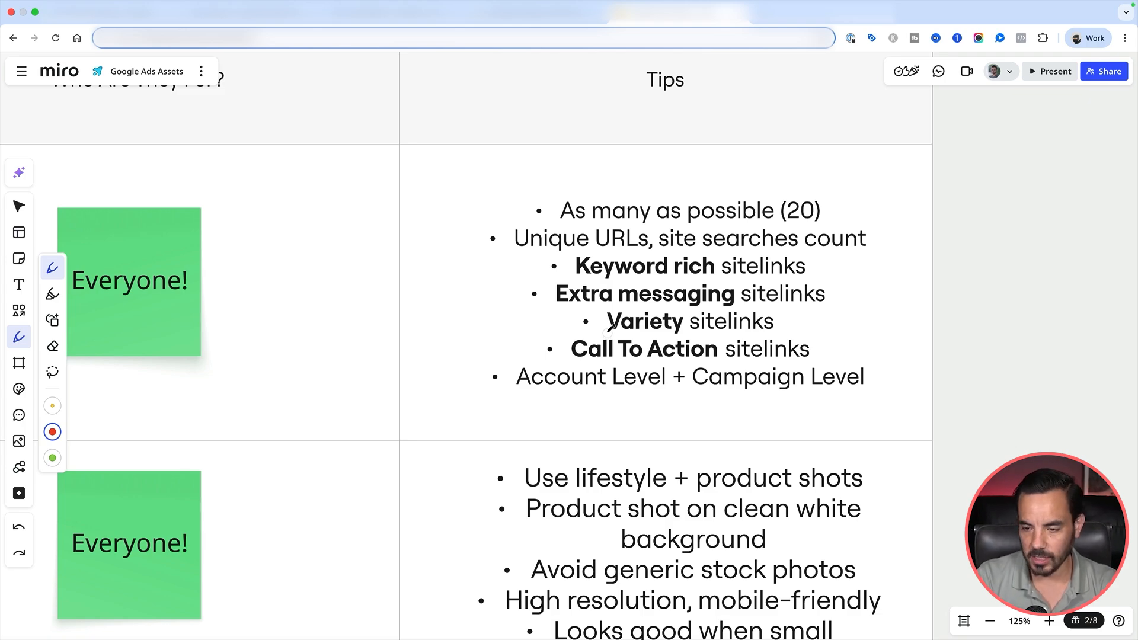
pyautogui.scroll(-2, 610, 328)
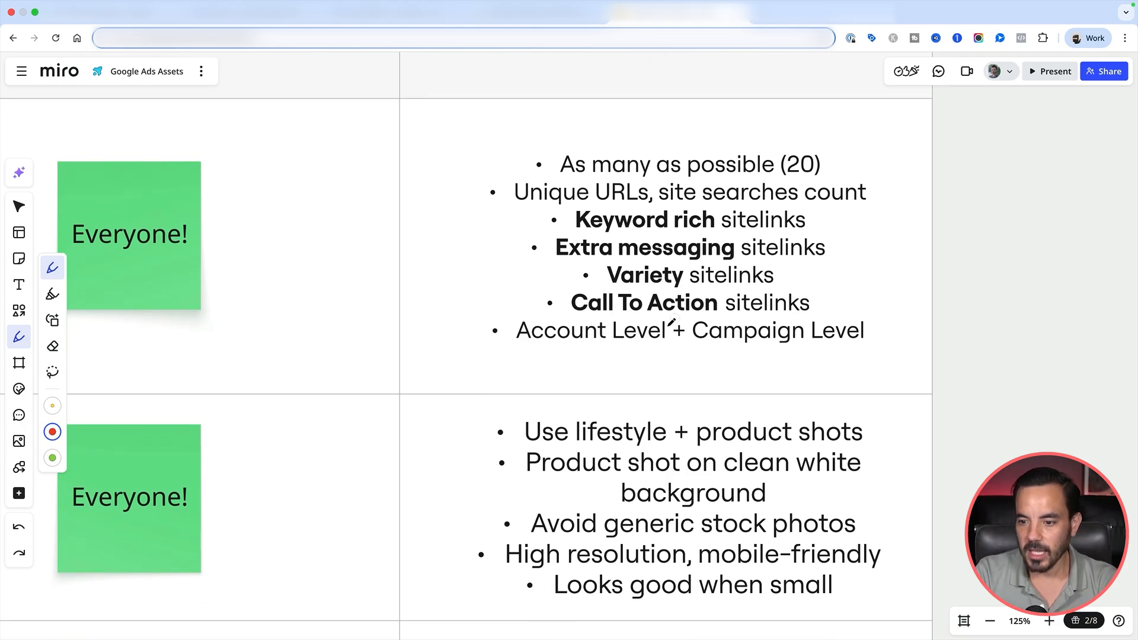
pyautogui.moveTo(507, 348); pyautogui.dragTo(830, 348)
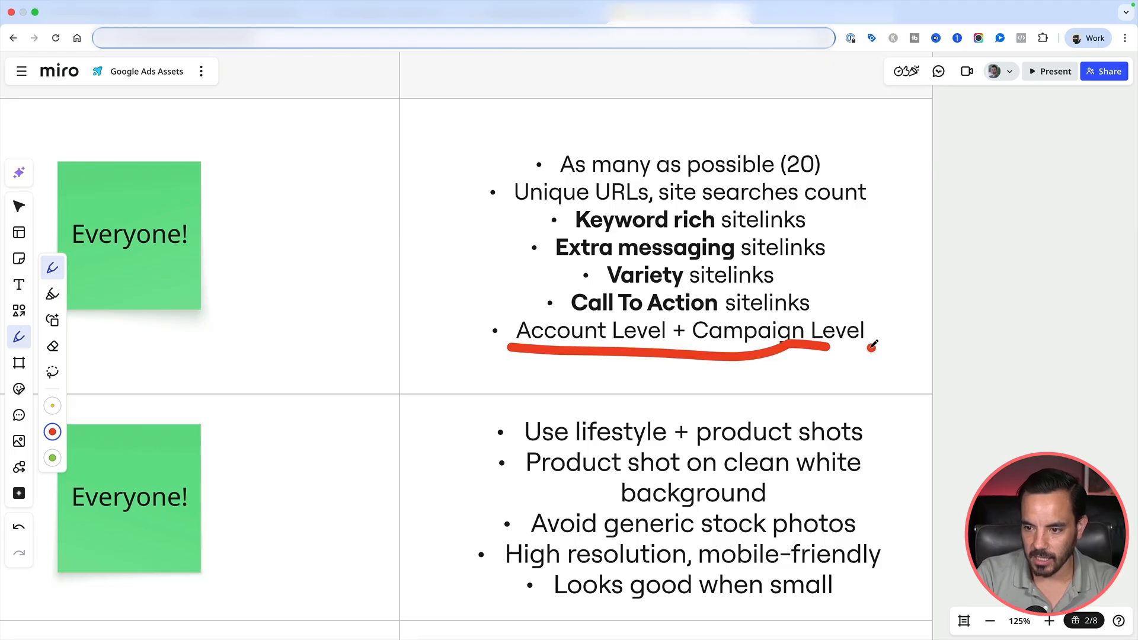
pyautogui.press('super+z')
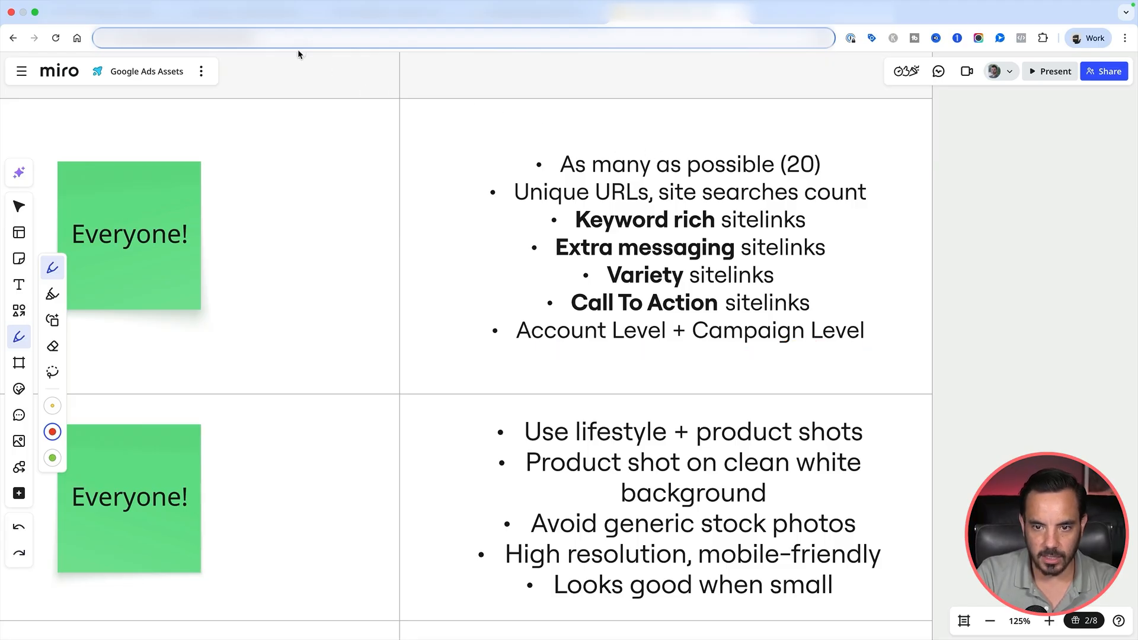
# Switch to Google Ads and set the level the sitelinks are added to from the available options to Campaign.
pyautogui.click(274, 17)
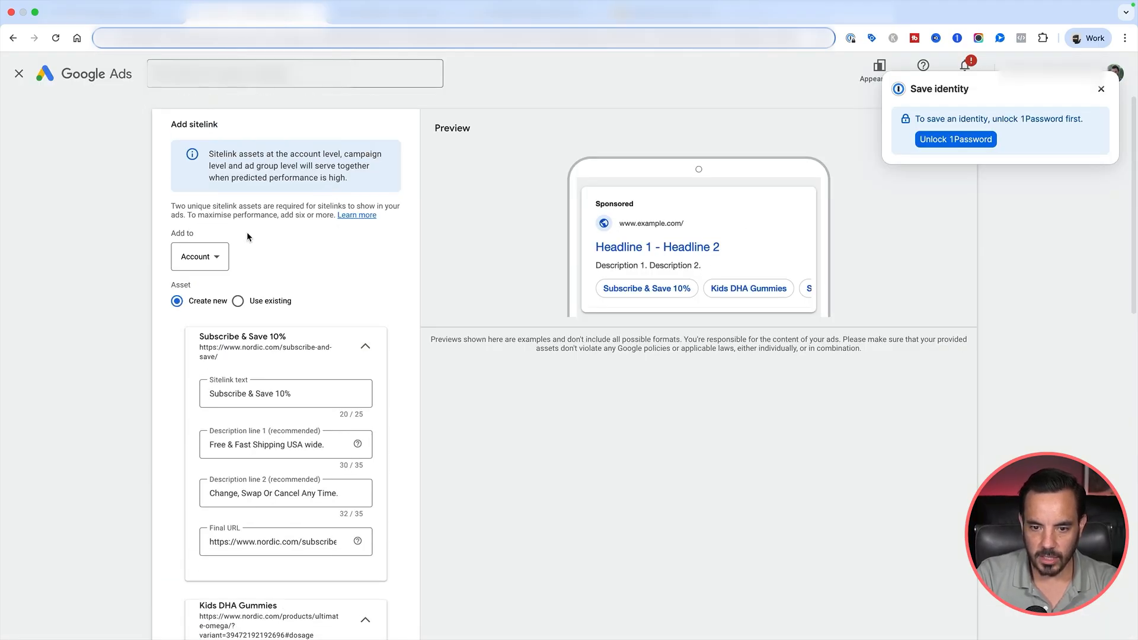
pyautogui.click(191, 256)
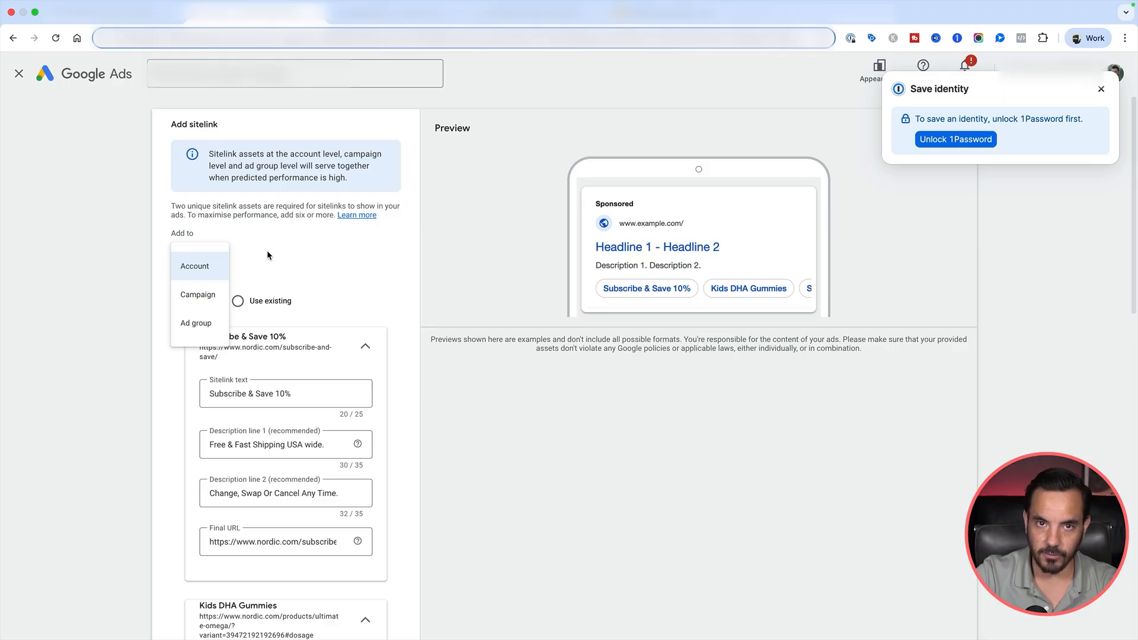
pyautogui.click(205, 307)
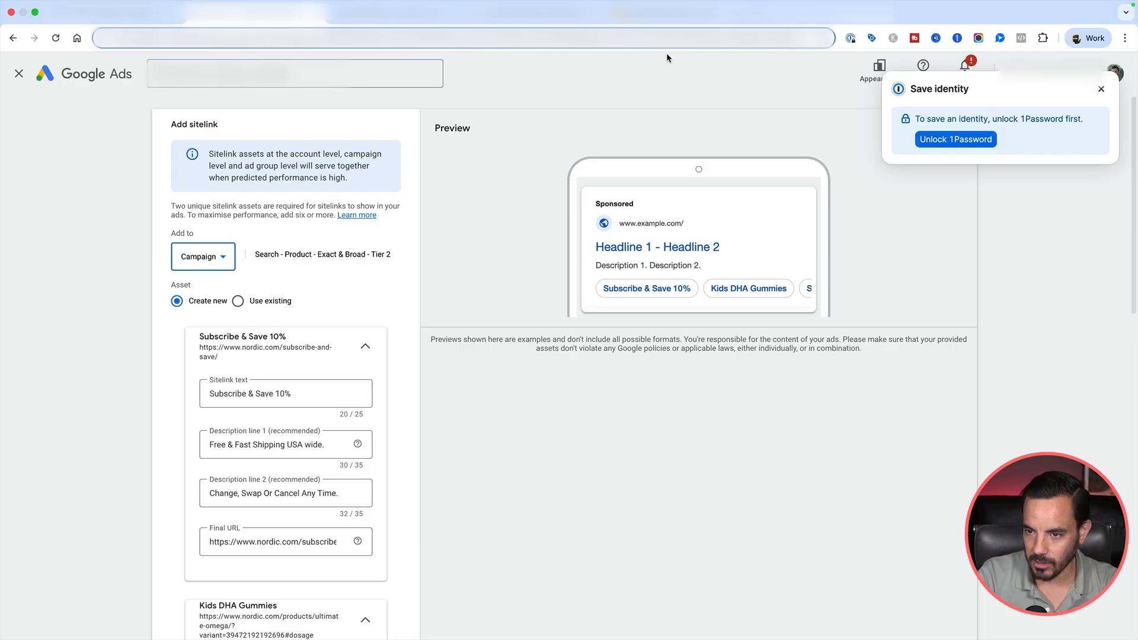
# Return to the Miro board and examine the Image asset row with its tips and food delivery ad example.
pyautogui.click(682, 23)
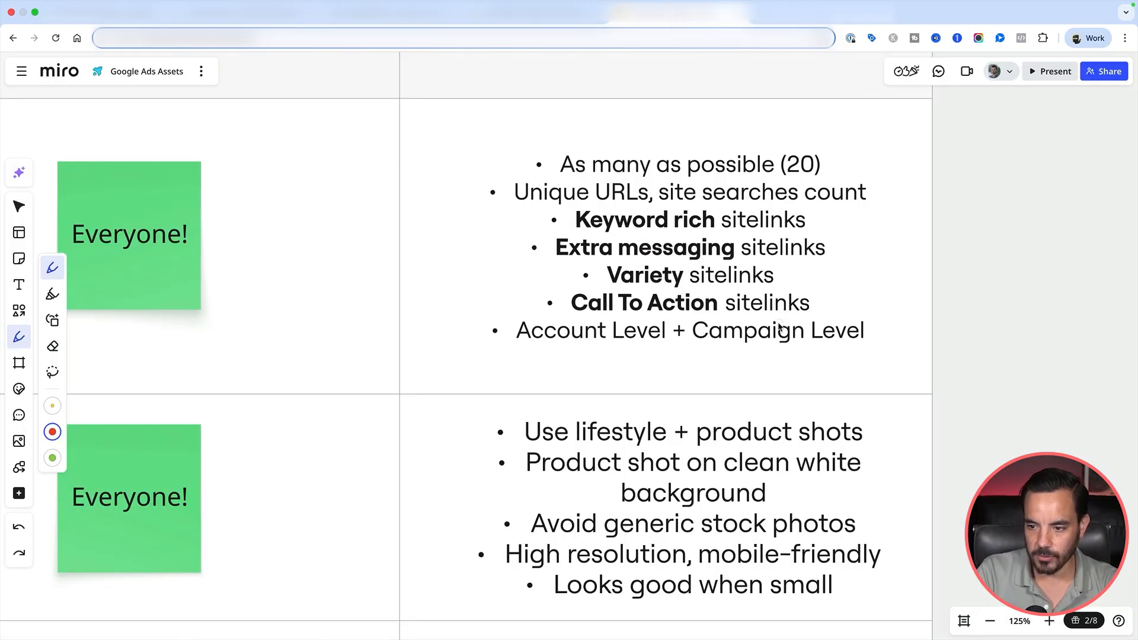
pyautogui.scroll(-4, 779, 325)
pyautogui.scroll(1, 779, 326)
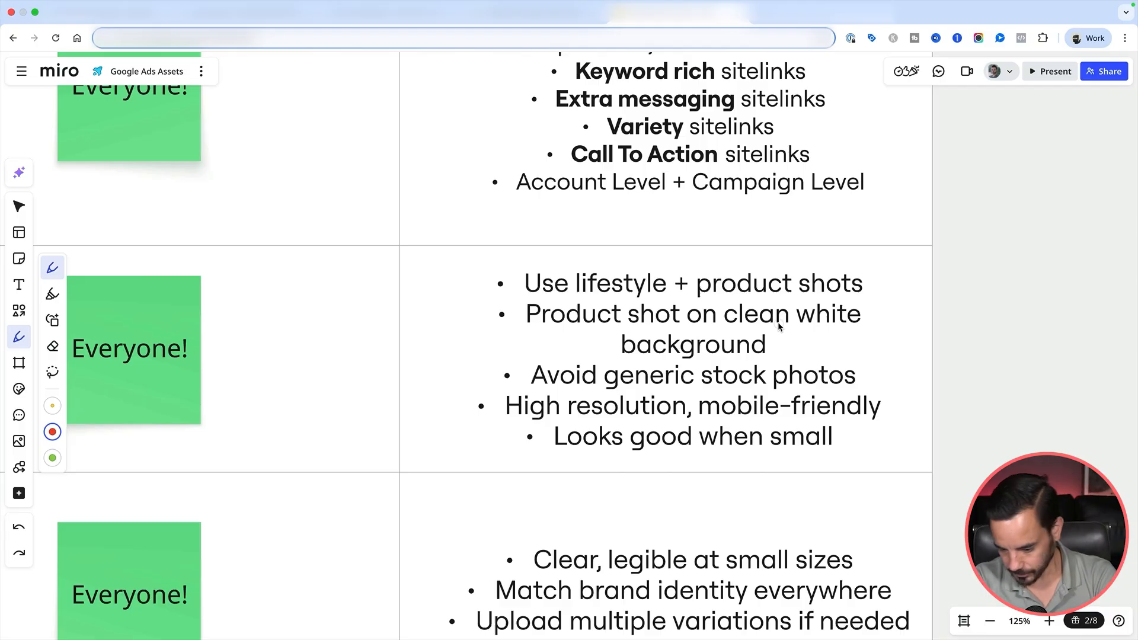
pyautogui.hscroll(-15, 779, 326)
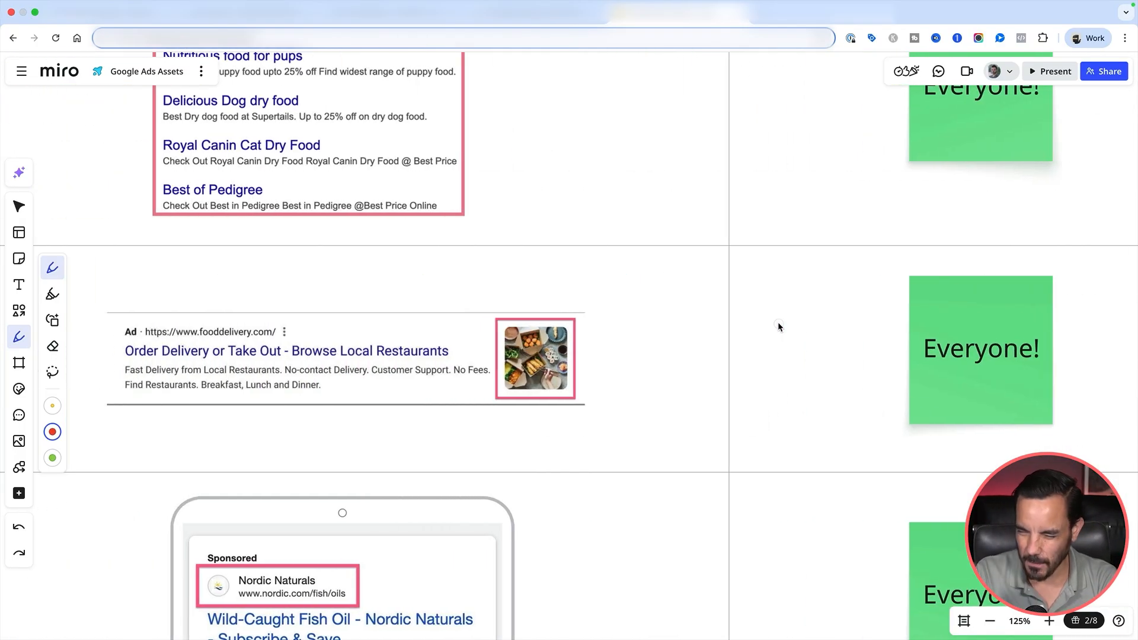
pyautogui.hscroll(-10, 777, 326)
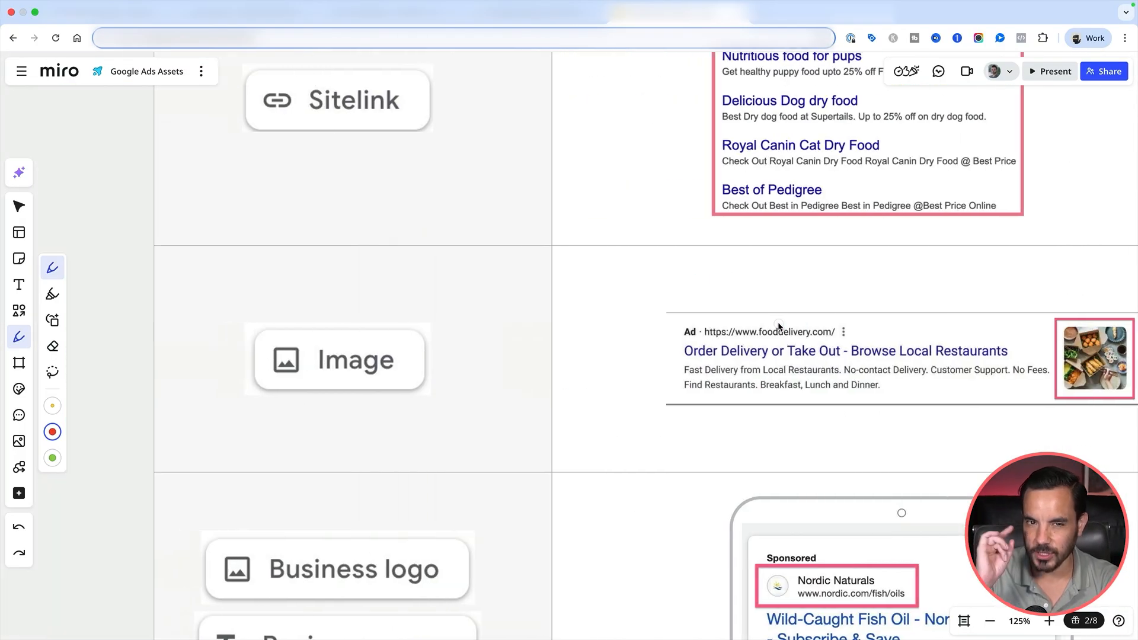
pyautogui.scroll(-1, 779, 325)
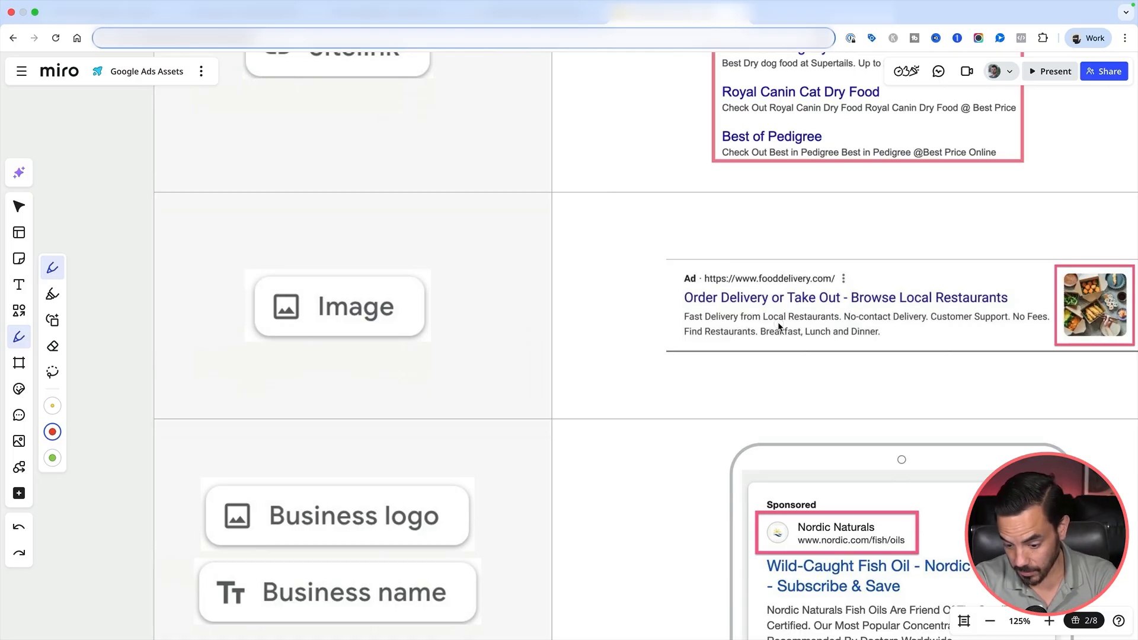
pyautogui.press('XF86AudioRaiseVolume')
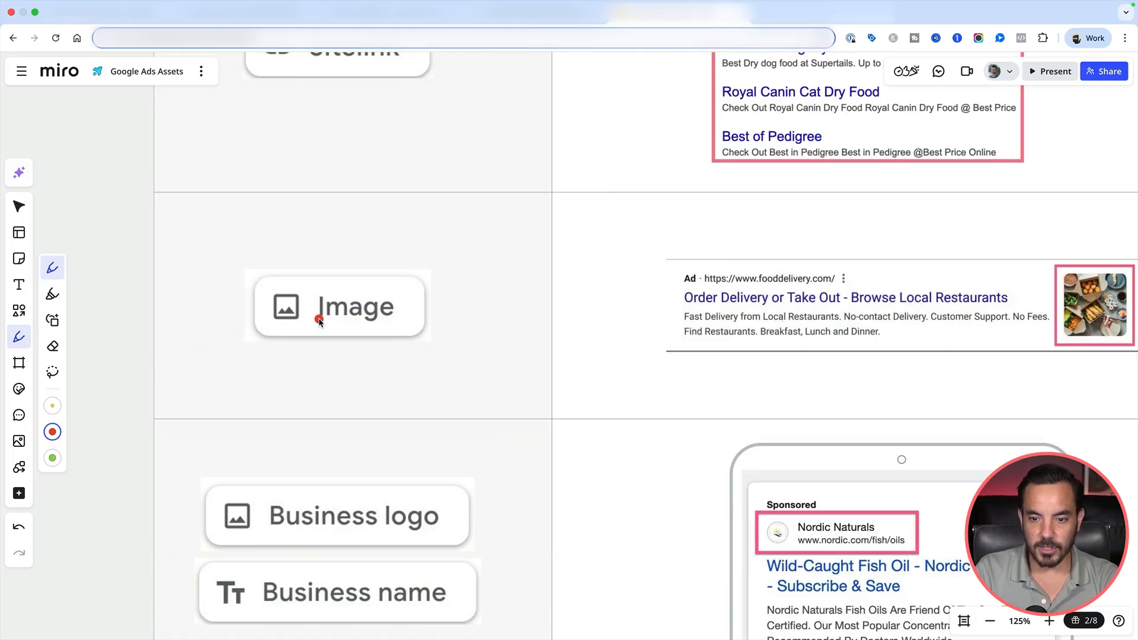
pyautogui.hscroll(4, 456, 337)
pyautogui.hscroll(3, 456, 340)
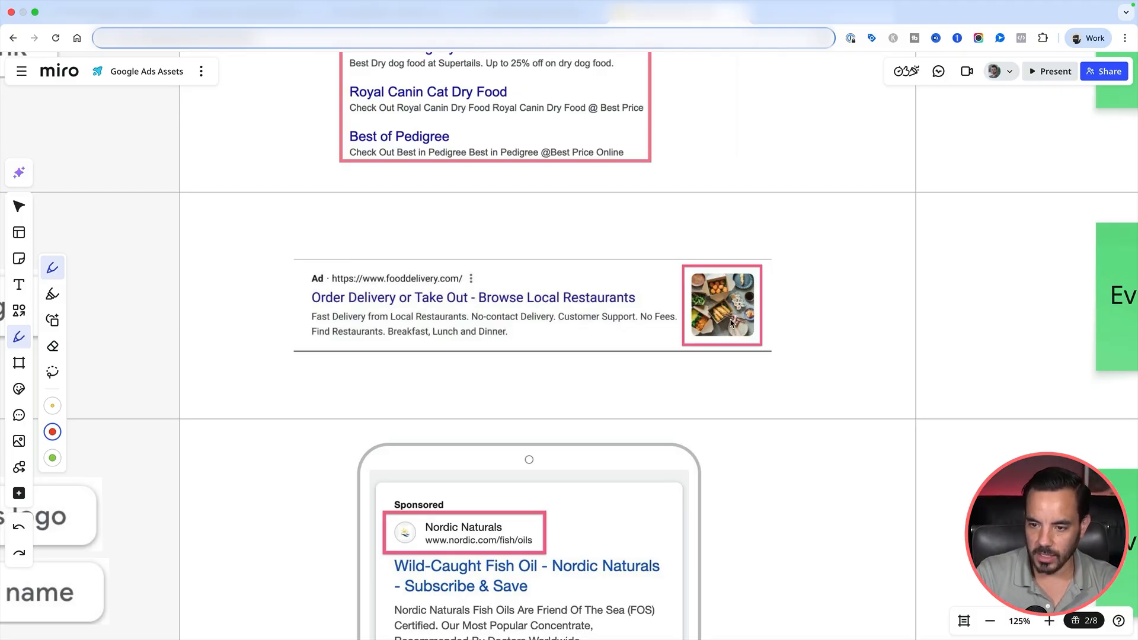
# Look over the full Google Ads Assets table, then close in on the food delivery image ad example.
pyautogui.scroll(-10, 731, 323)
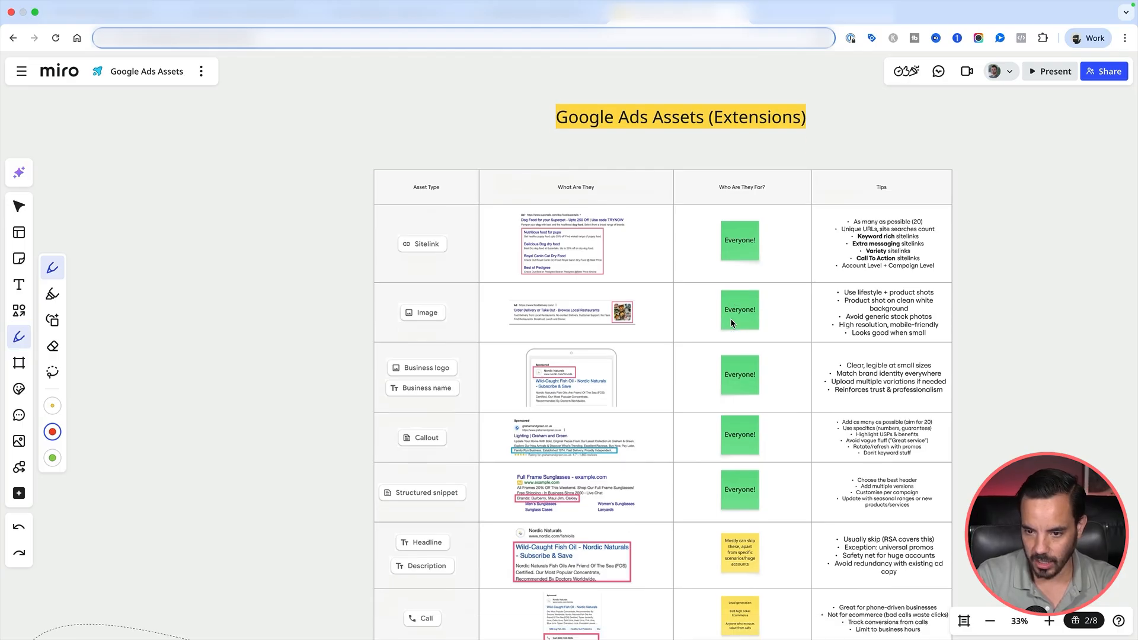
pyautogui.scroll(-10, 432, 276)
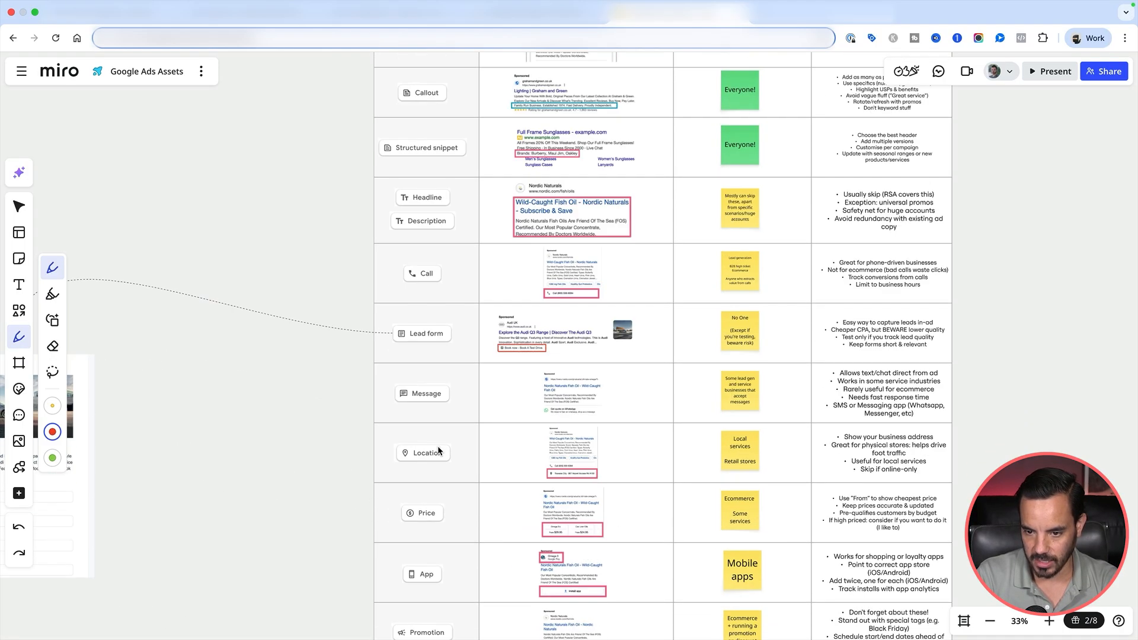
pyautogui.scroll(10, 442, 484)
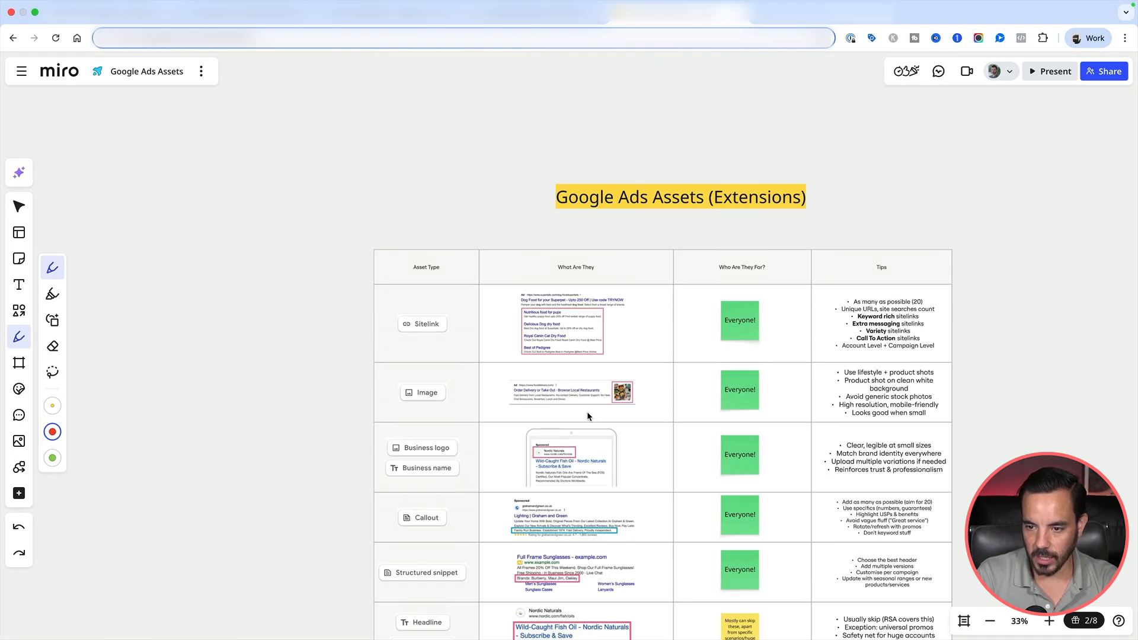
pyautogui.scroll(10, 586, 415)
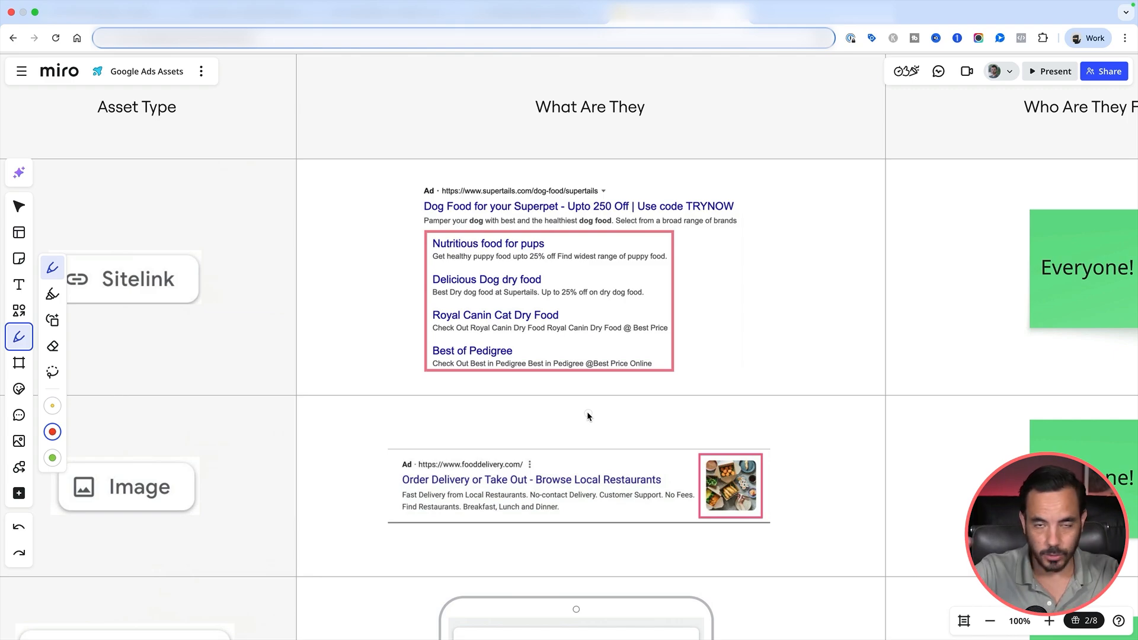
pyautogui.scroll(-3, 587, 416)
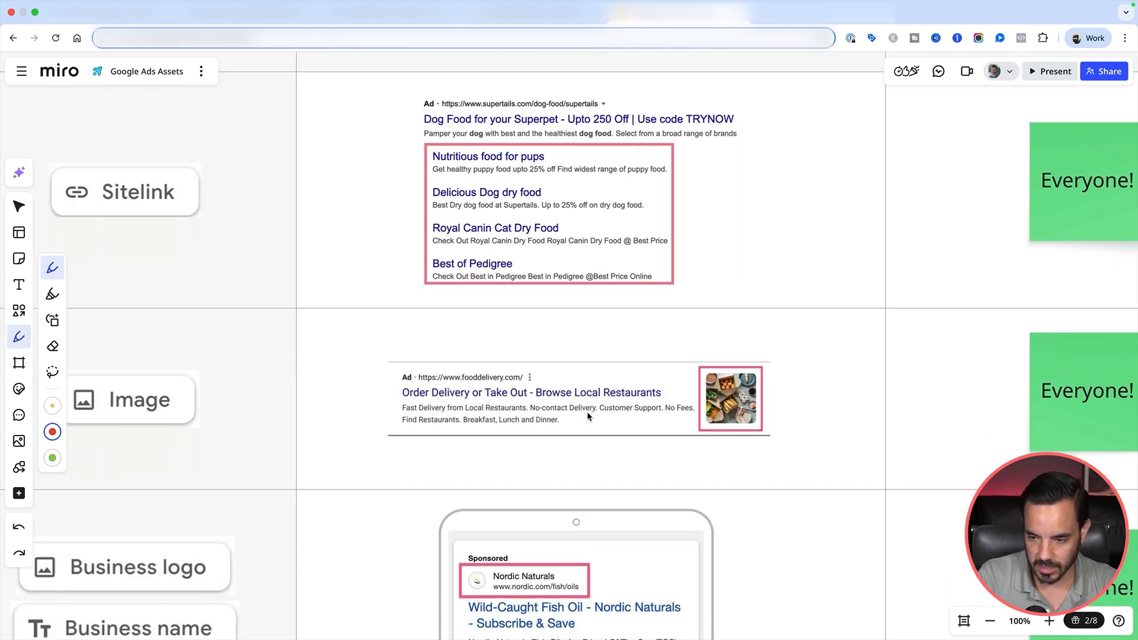
pyautogui.scroll(5, 587, 416)
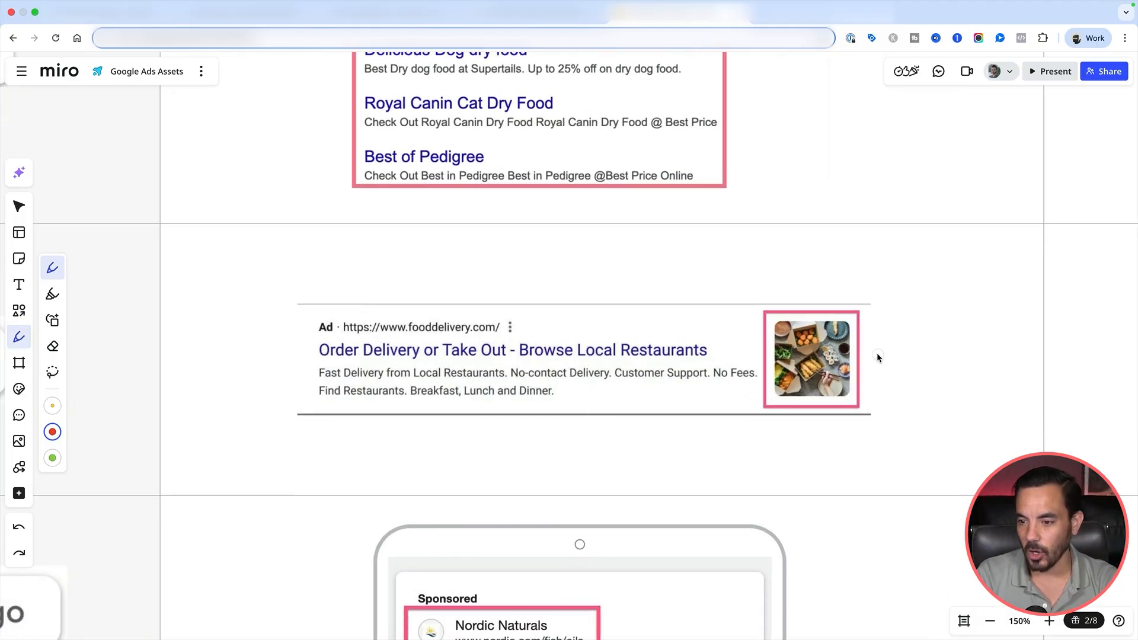
# Examine the Image row's audience note and best-practice tips, ending back at the food delivery ad example.
pyautogui.hscroll(10, 873, 349)
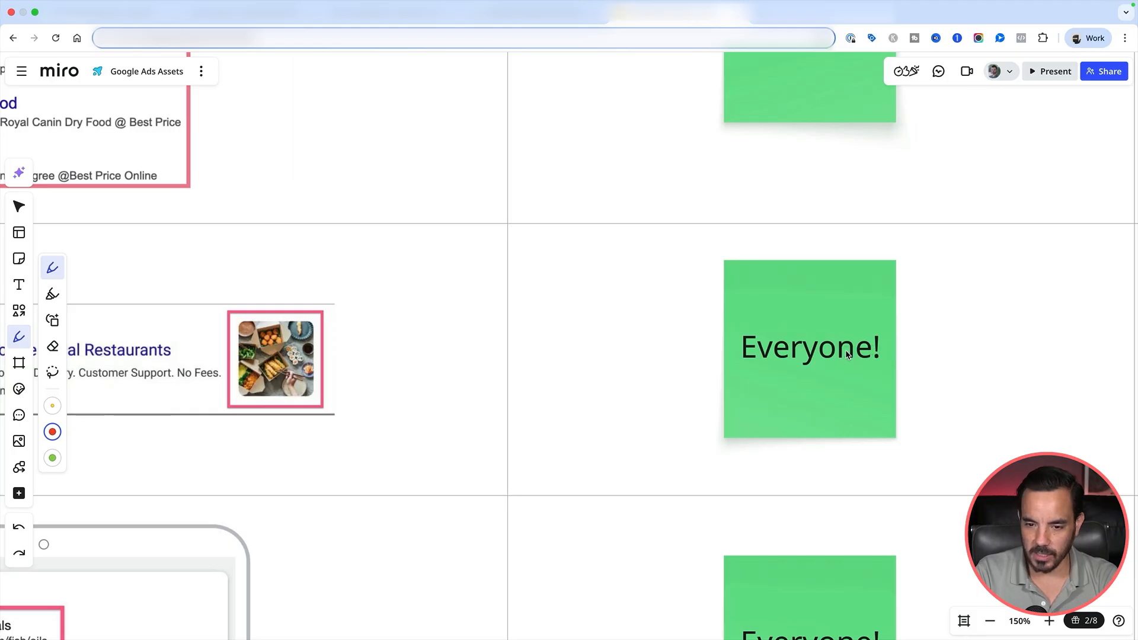
pyautogui.hscroll(3, 847, 352)
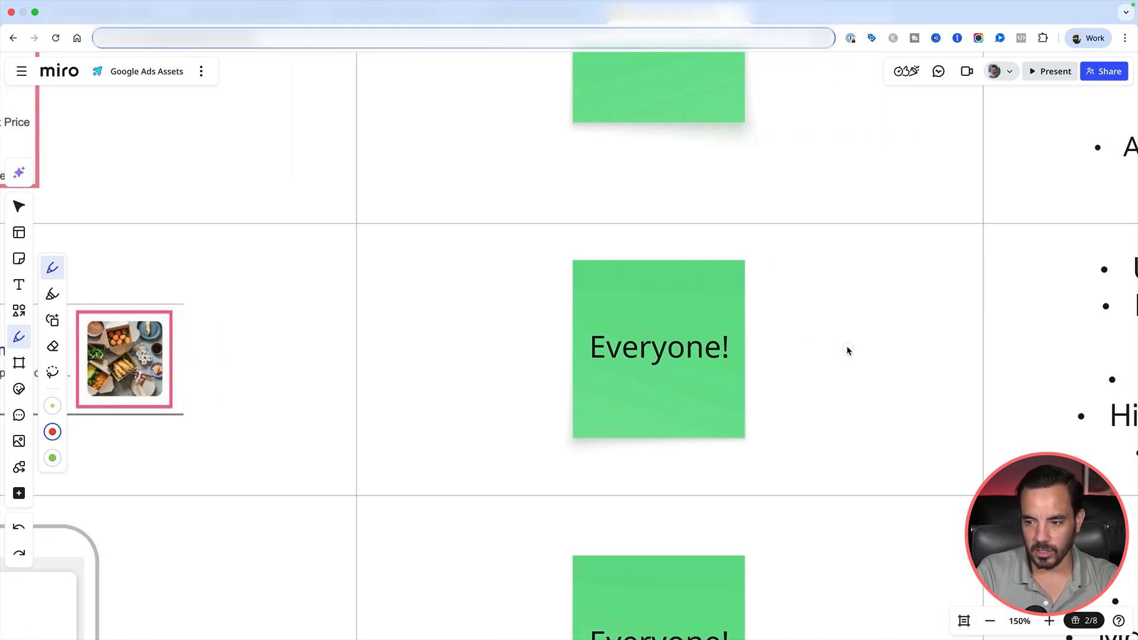
pyautogui.hscroll(2, 847, 351)
pyautogui.hscroll(9, 848, 350)
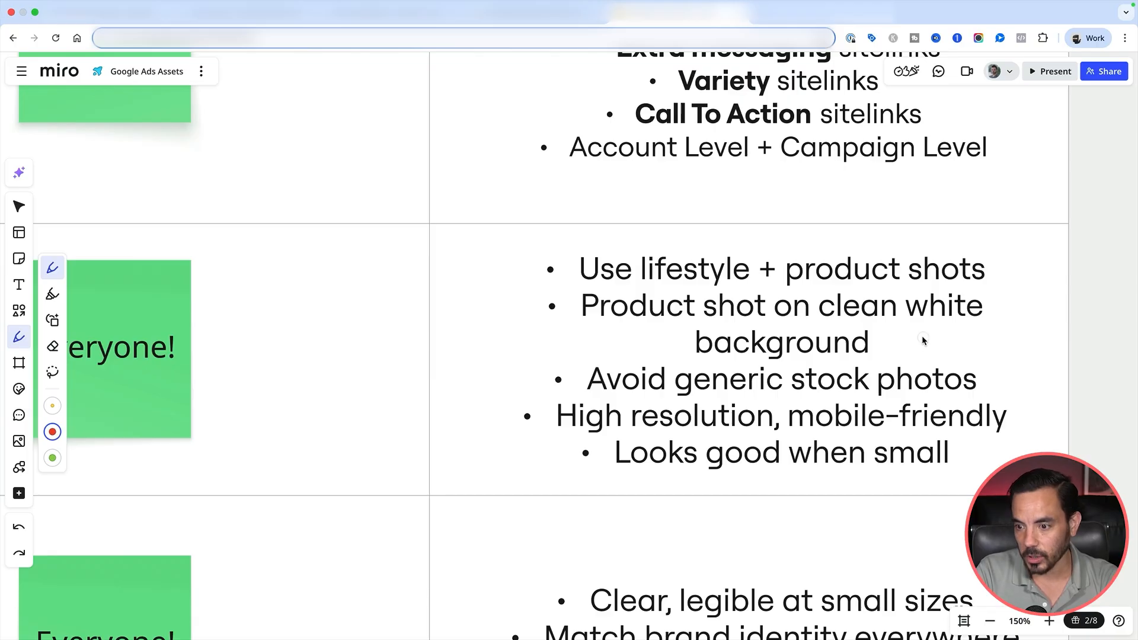
pyautogui.scroll(-2, 922, 337)
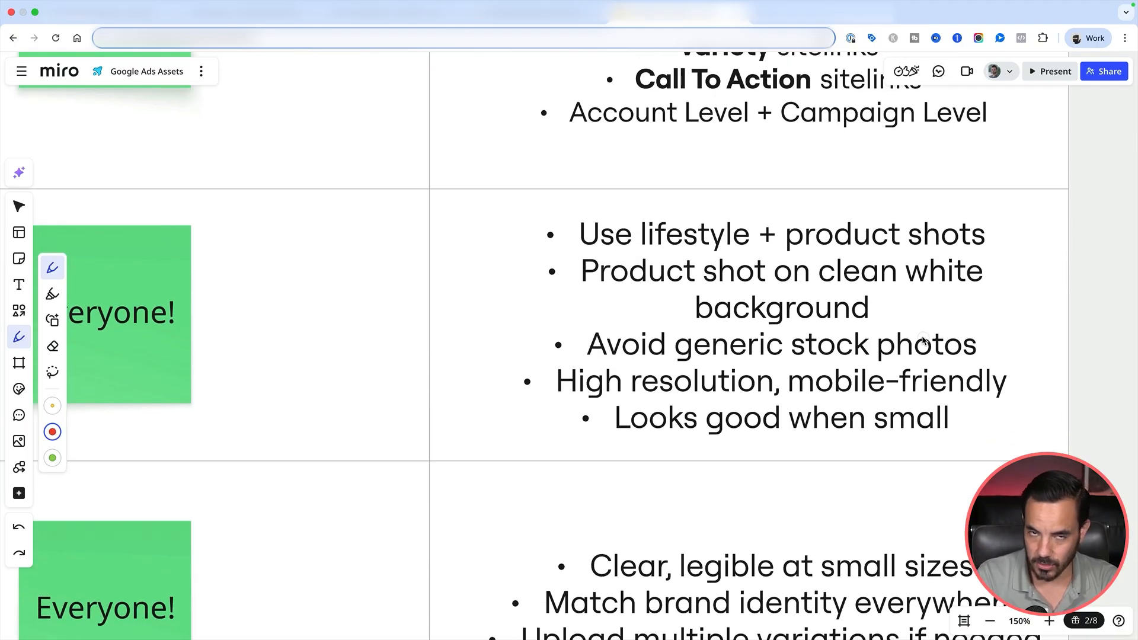
pyautogui.scroll(-1, 915, 334)
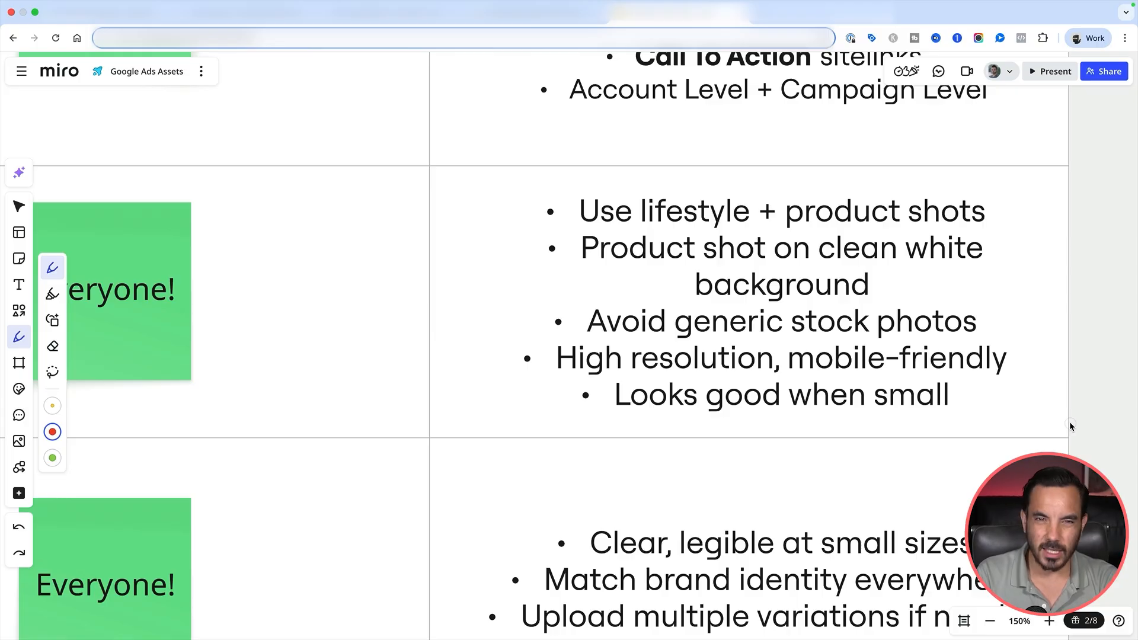
pyautogui.hscroll(-15, 1070, 343)
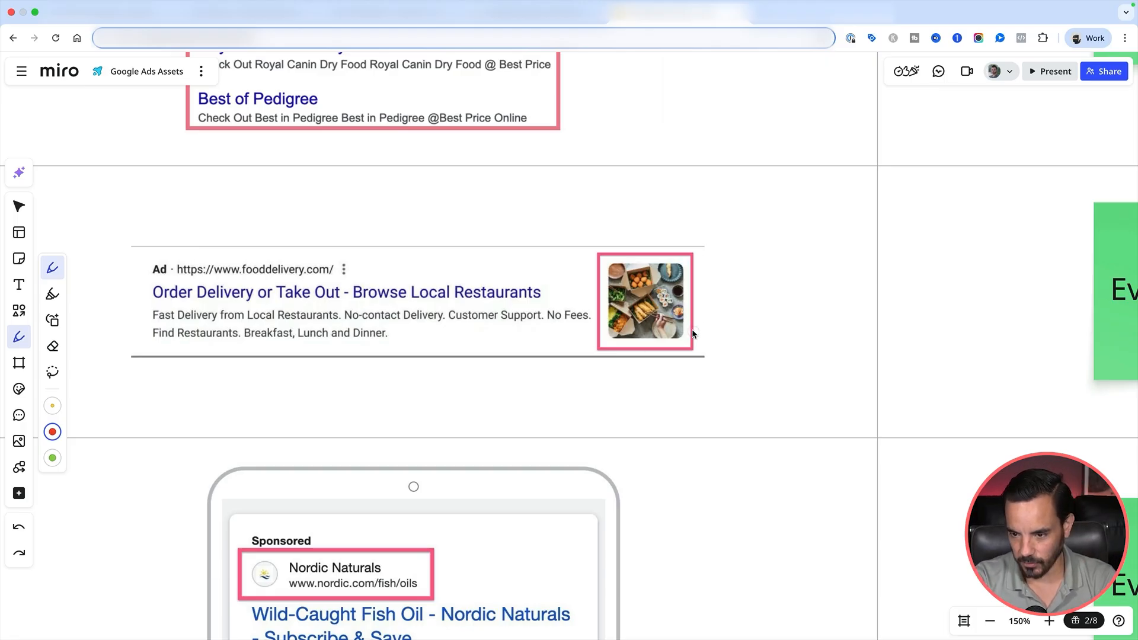
# Move on to the Business logo and Business name row and examine its Nordic Naturals ad example and audience note.
pyautogui.press('super+minus')
pyautogui.press('super+minus')
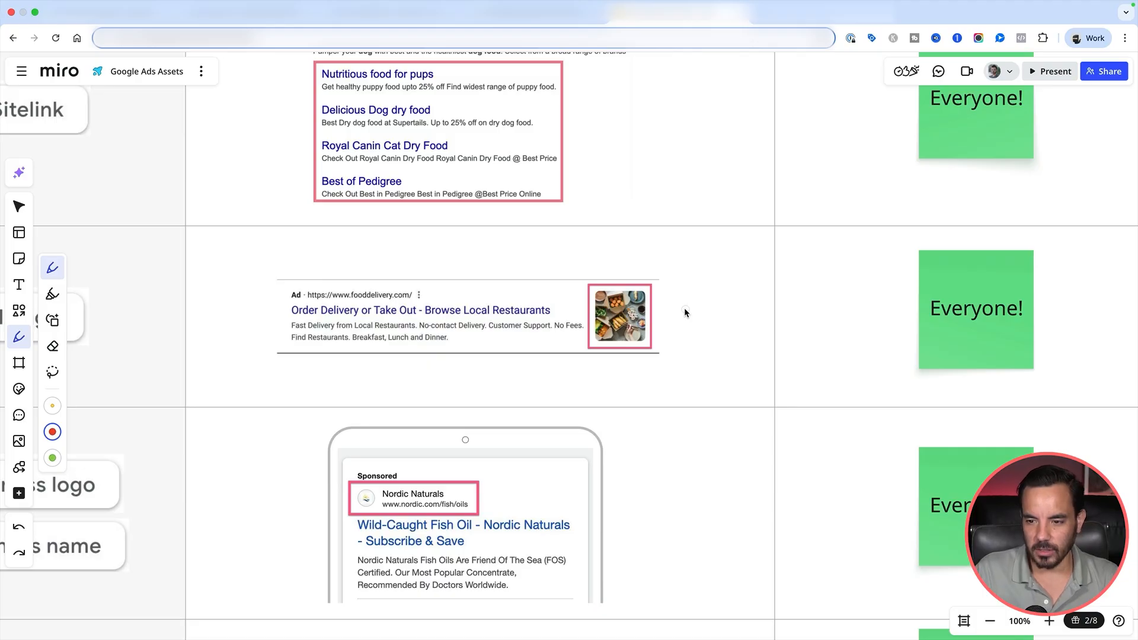
pyautogui.scroll(-2, 684, 312)
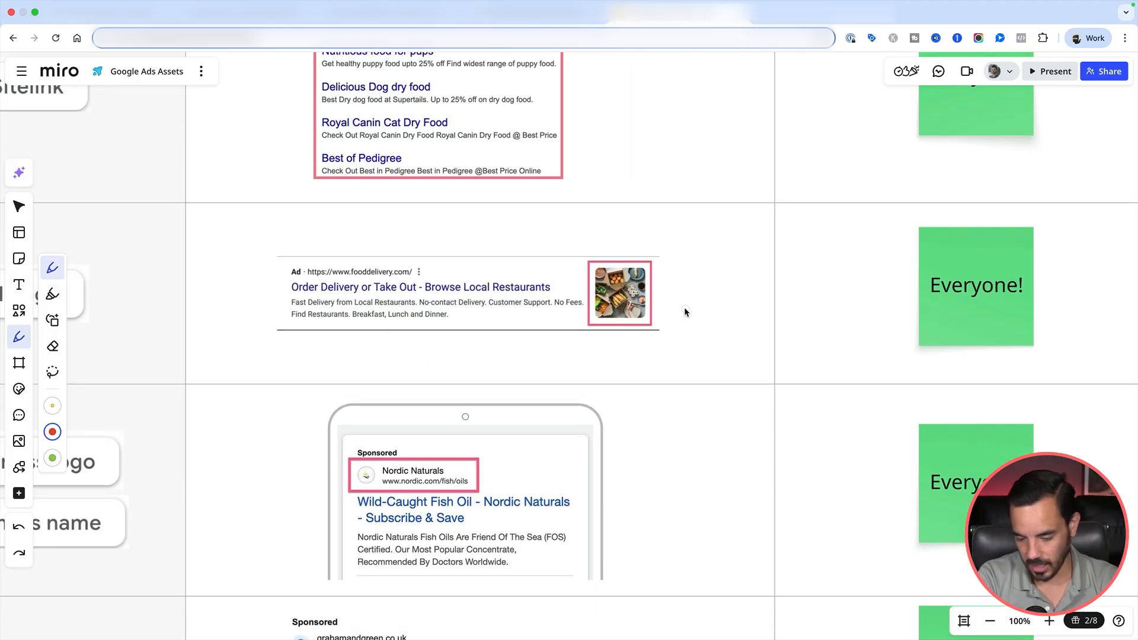
pyautogui.scroll(-5, 684, 307)
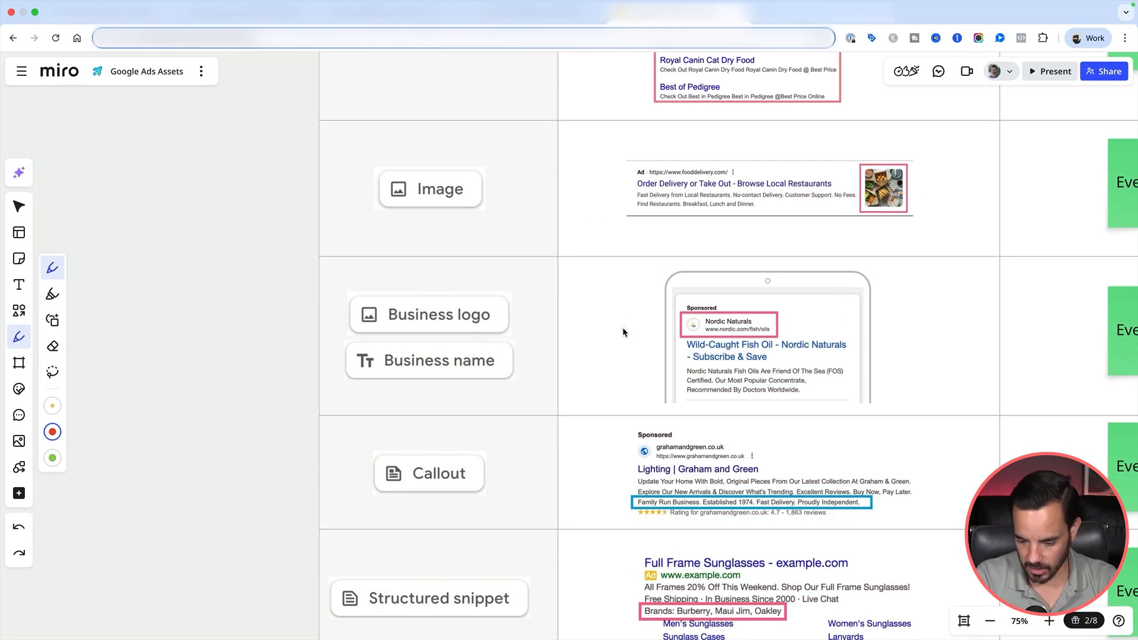
pyautogui.scroll(5, 622, 327)
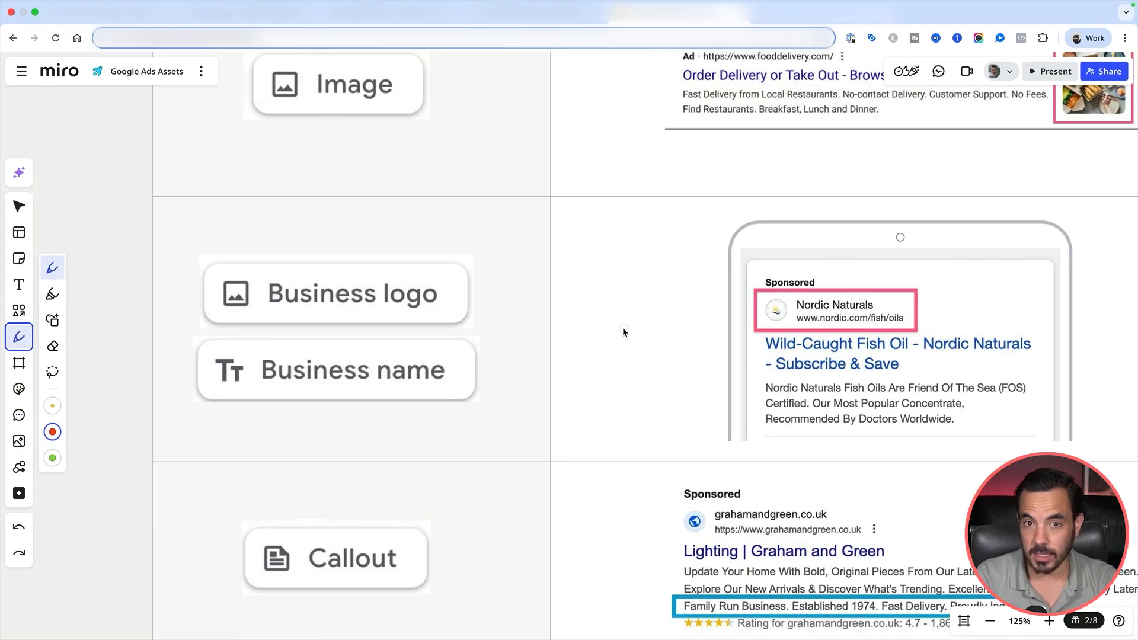
pyautogui.hscroll(5, 622, 327)
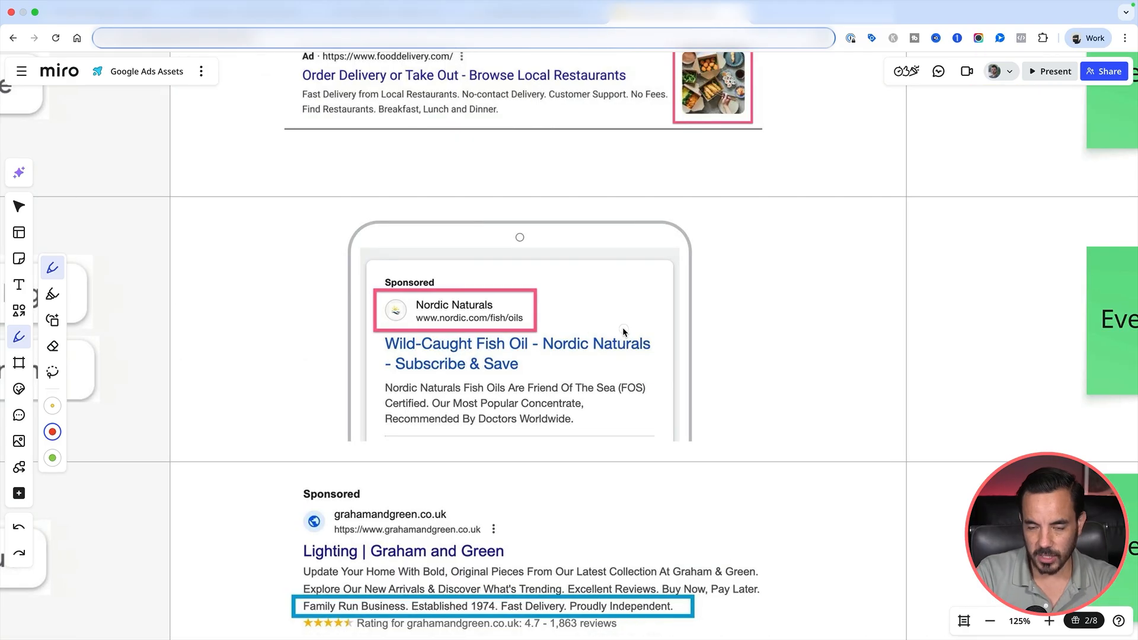
pyautogui.hscroll(5, 630, 321)
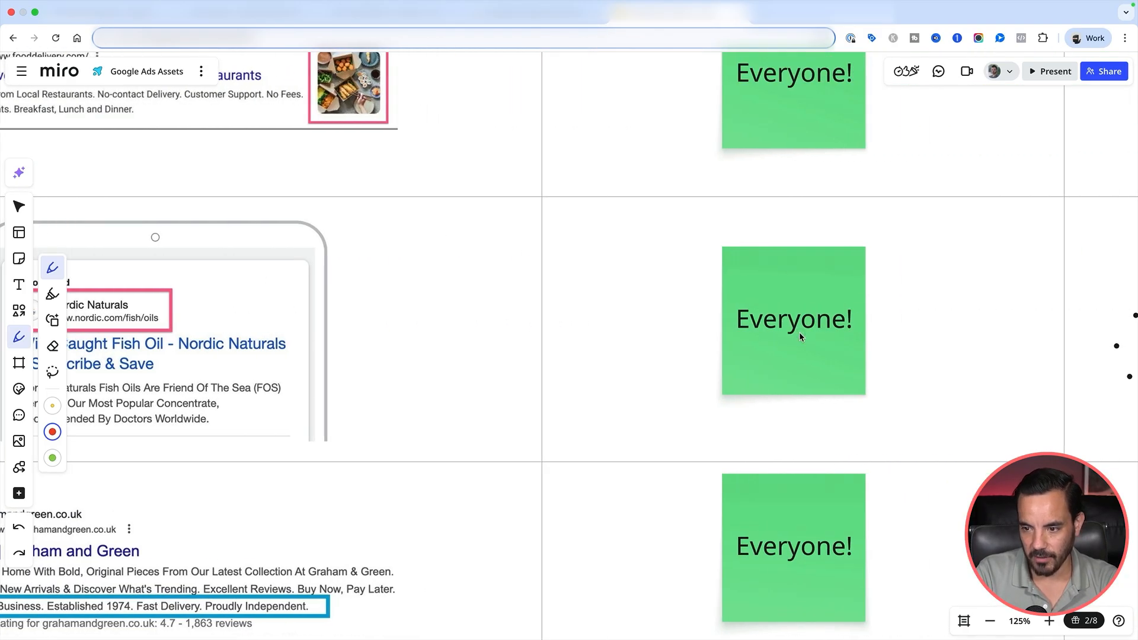
pyautogui.hscroll(-5, 798, 337)
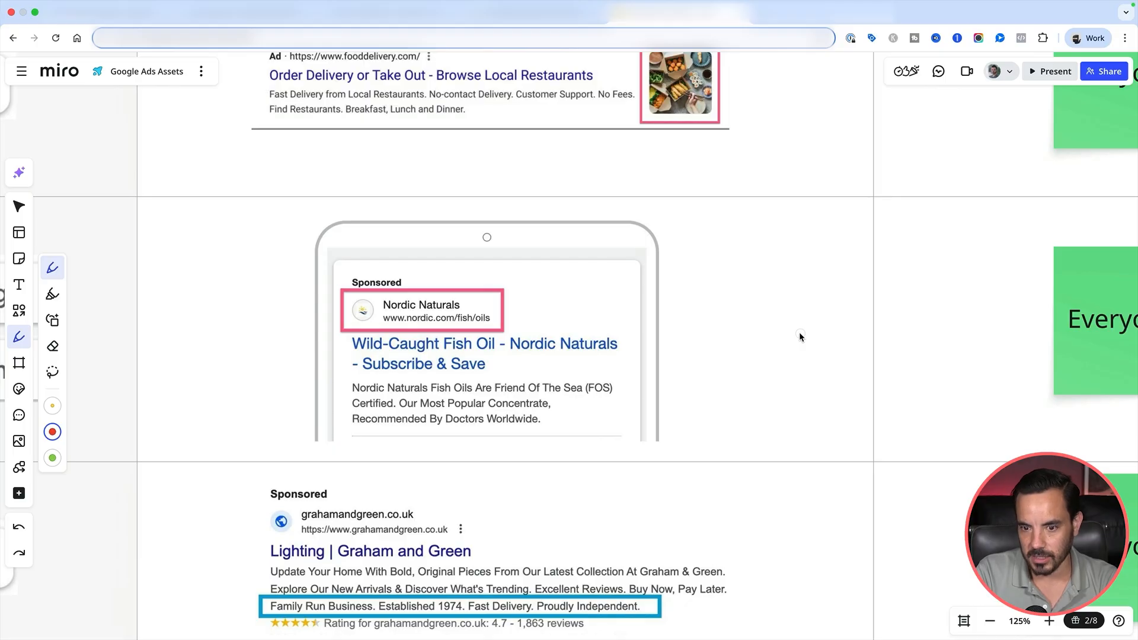
# Read the best-practice tips for business logo and business name, ending back at the Nordic Naturals ad example.
pyautogui.hscroll(15, 872, 318)
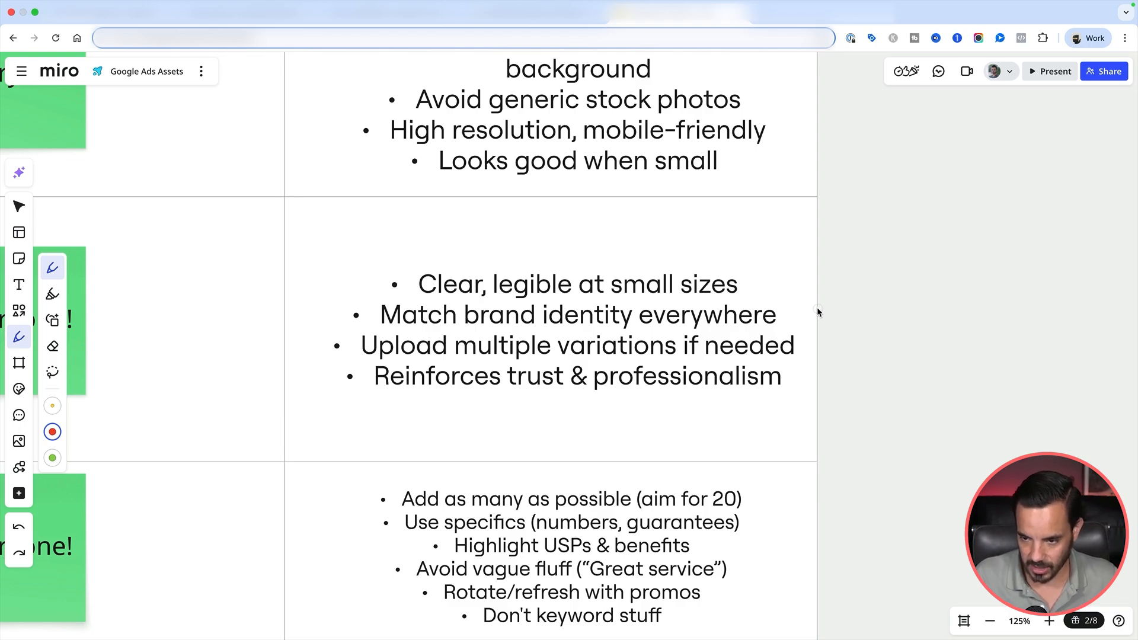
pyautogui.scroll(-2, 817, 313)
pyautogui.scroll(-2, 817, 312)
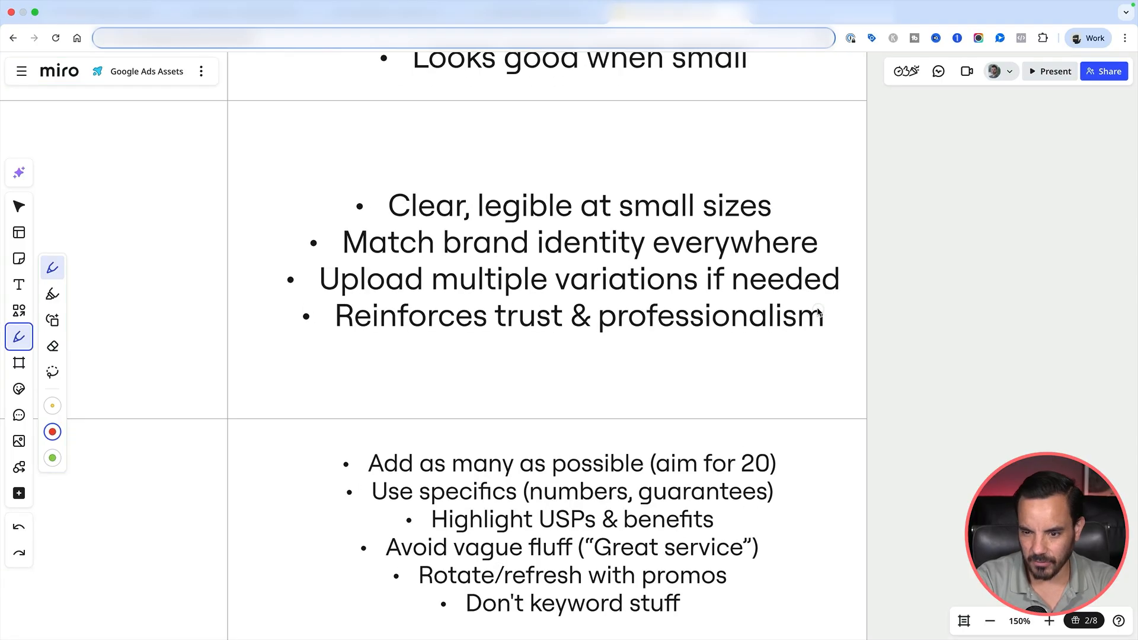
pyautogui.scroll(2, 439, 306)
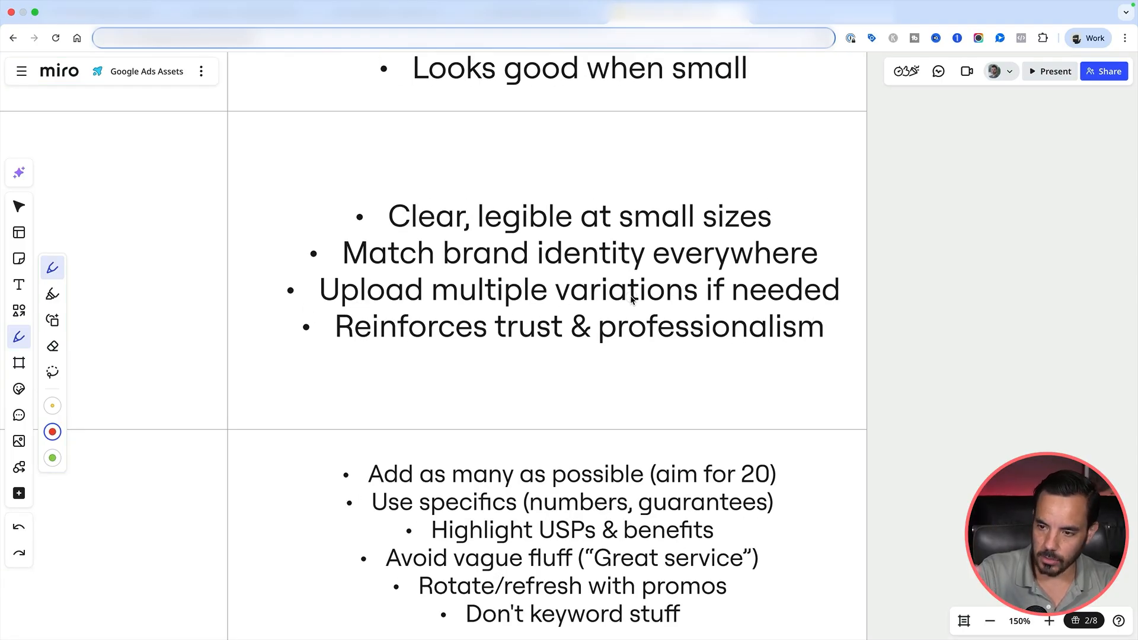
pyautogui.scroll(-1, 632, 300)
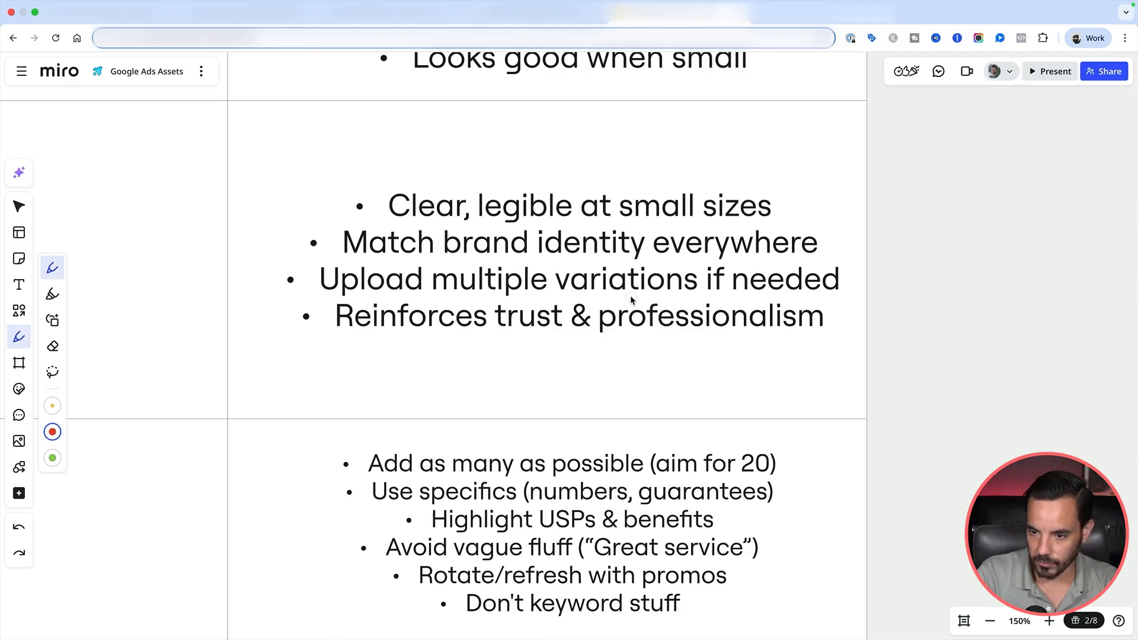
pyautogui.scroll(2, 632, 299)
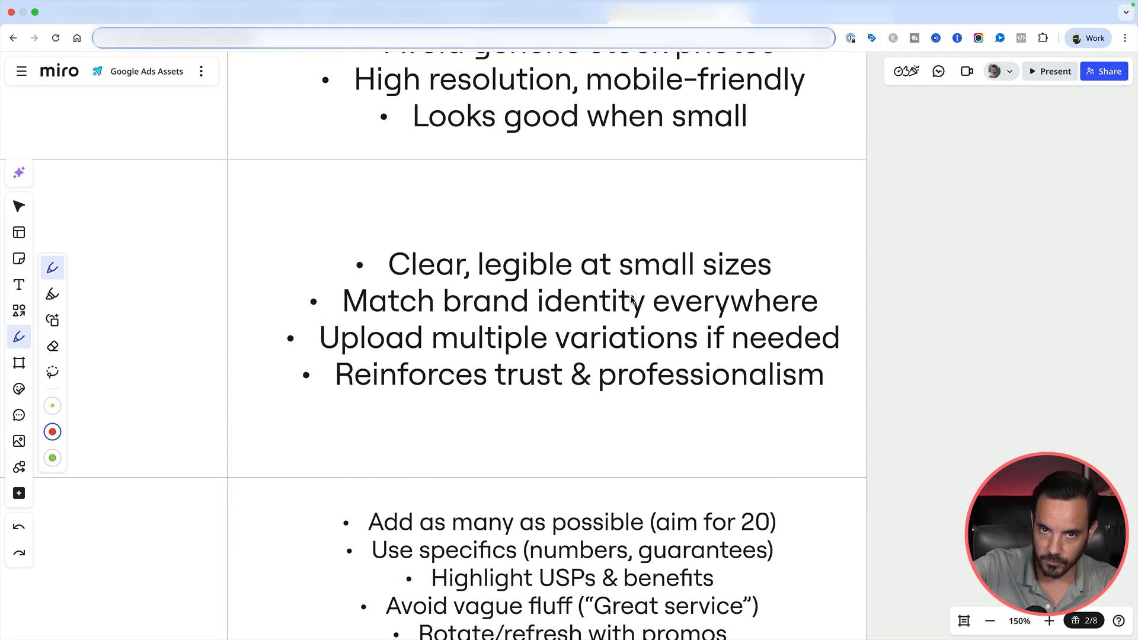
pyautogui.scroll(-1, 632, 300)
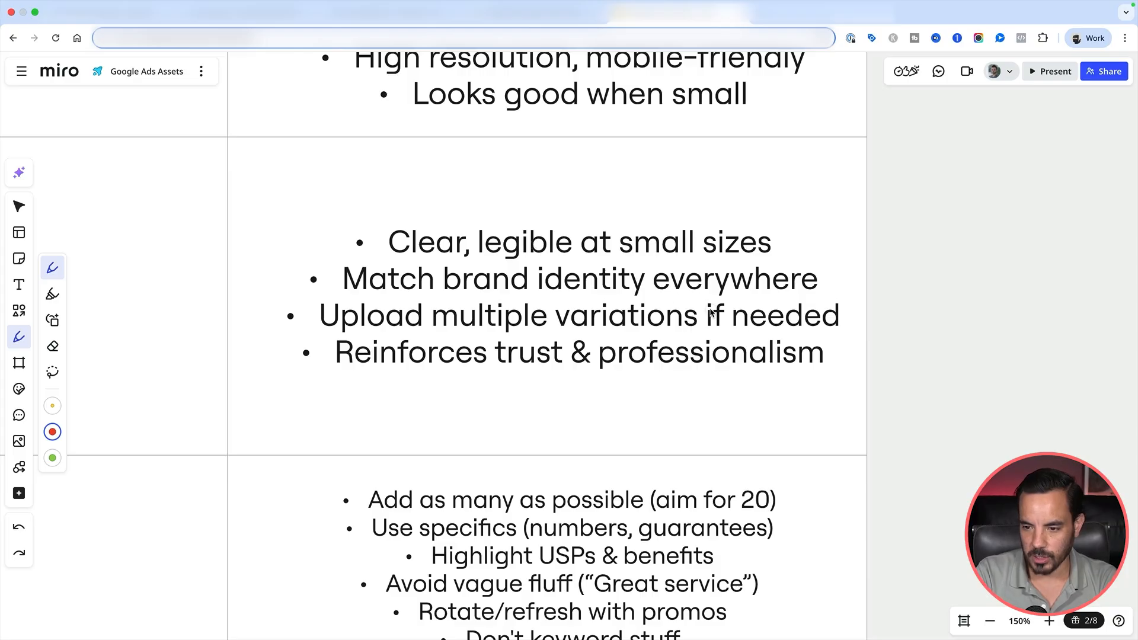
pyautogui.hscroll(-15, 711, 312)
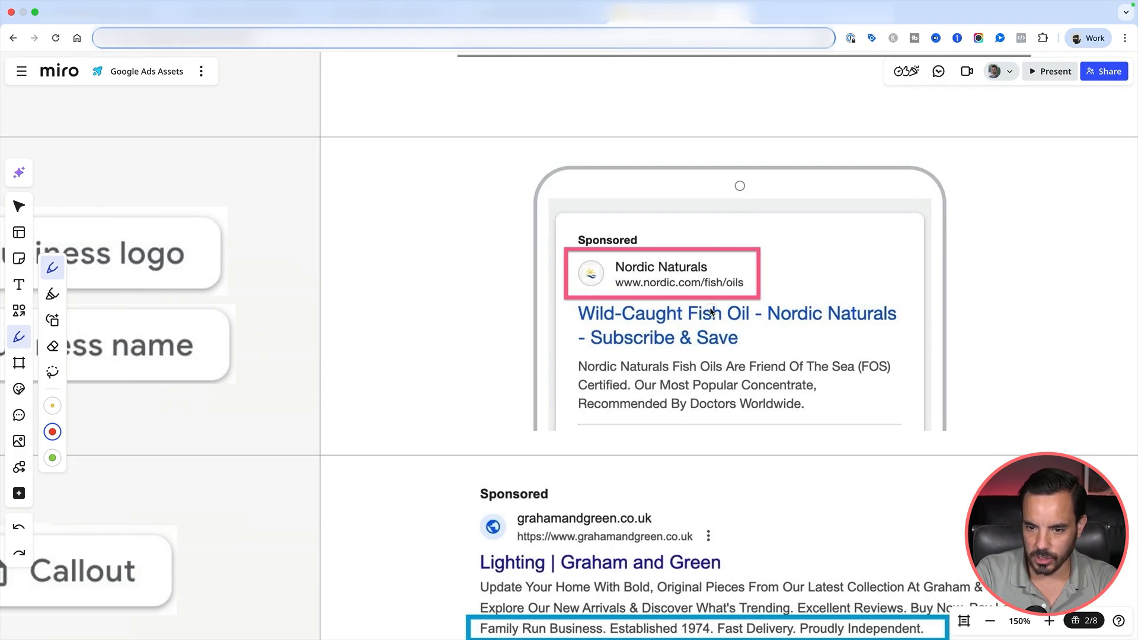
# Move on to the Callout row and examine the boxed callout line in the Graham and Green lighting ad up close.
pyautogui.hscroll(-10, 709, 307)
pyautogui.scroll(-5, 709, 307)
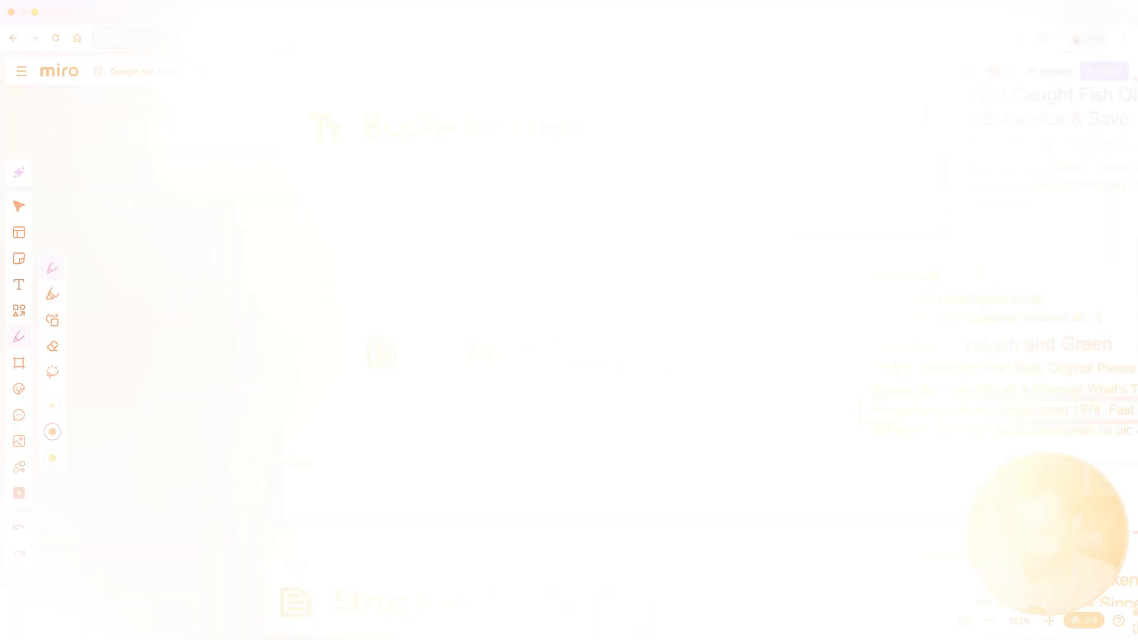
pyautogui.scroll(3, 710, 311)
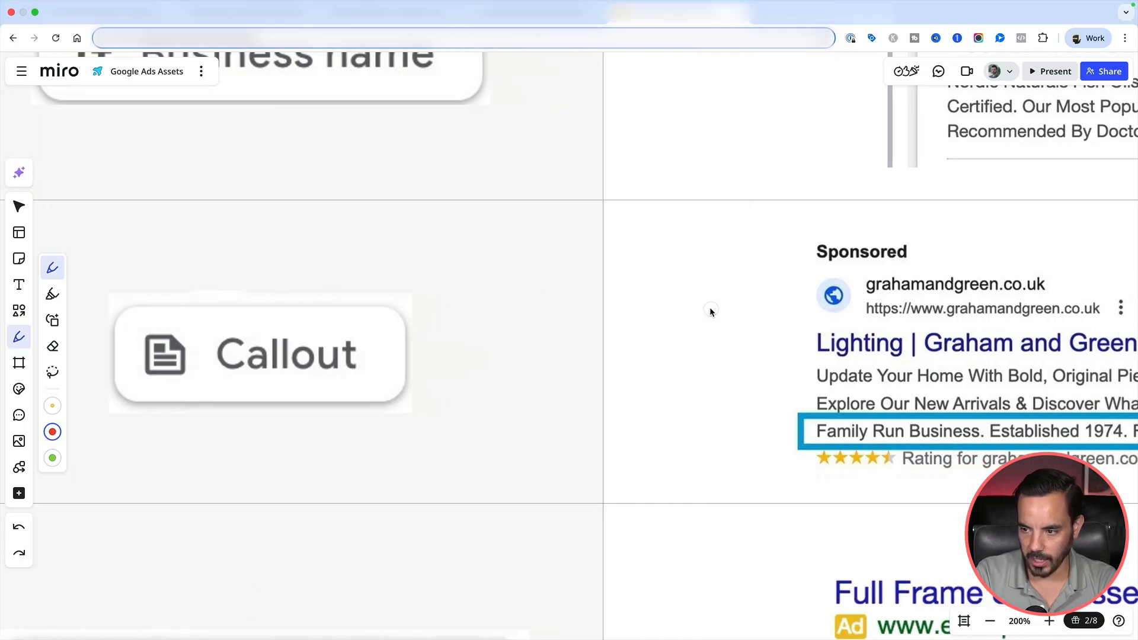
pyautogui.hscroll(10, 710, 310)
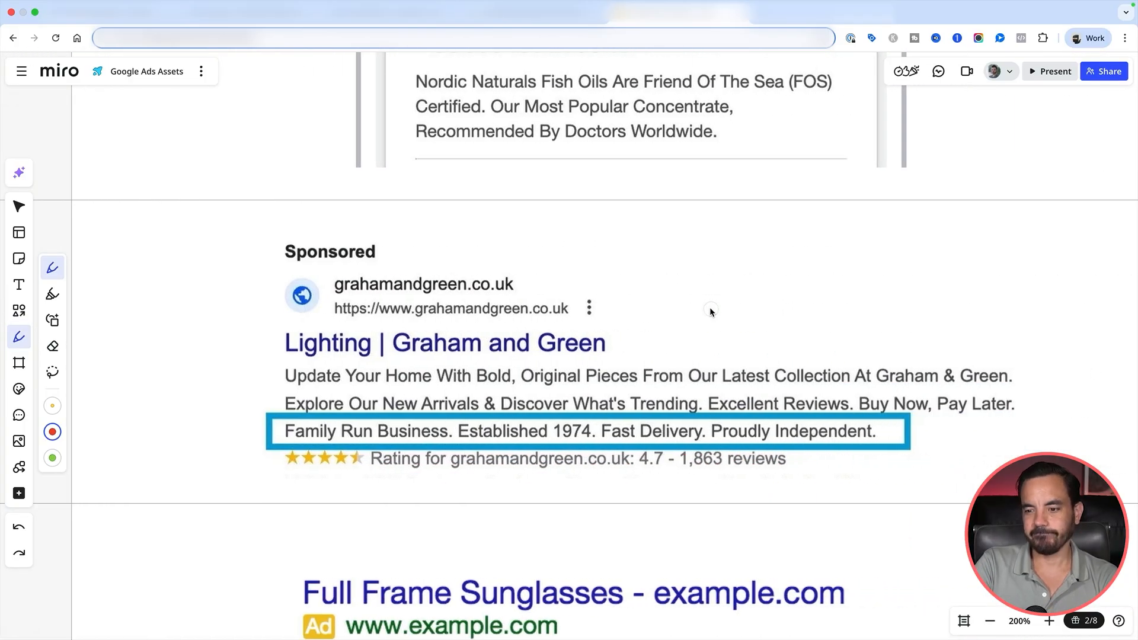
pyautogui.hscroll(5, 711, 303)
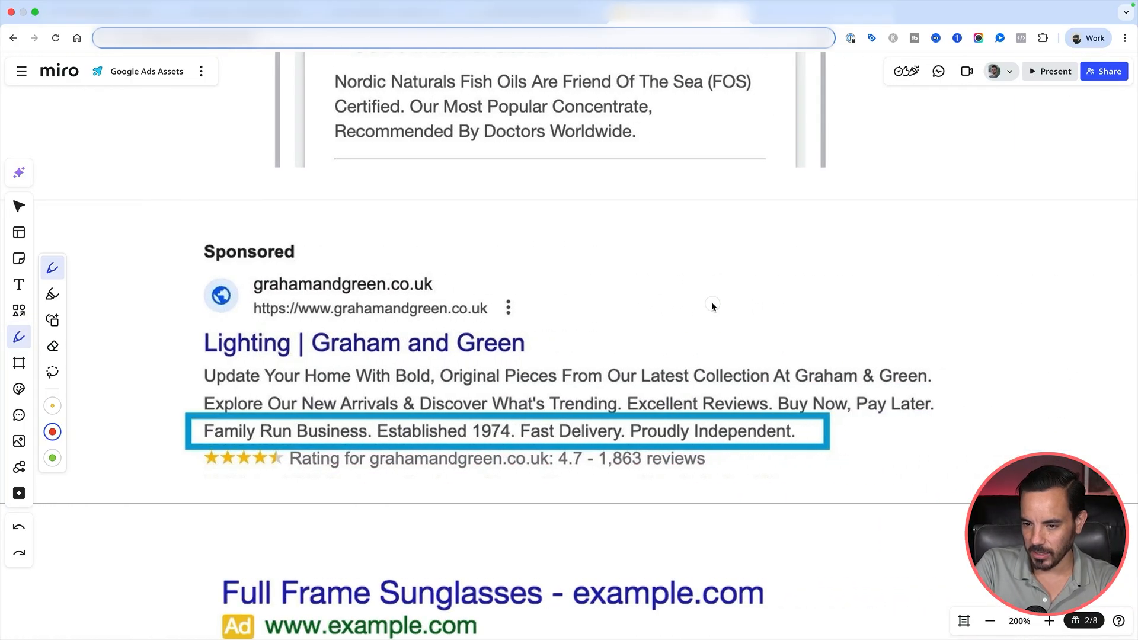
pyautogui.hscroll(-5, 711, 301)
pyautogui.hscroll(17, 711, 301)
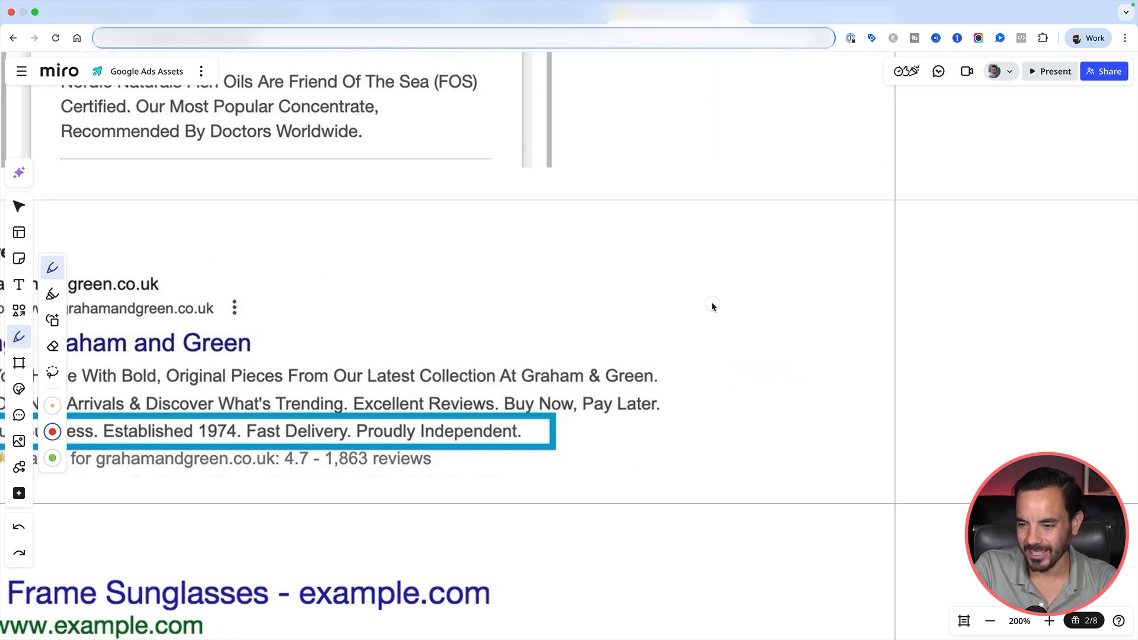
pyautogui.hscroll(-14, 711, 308)
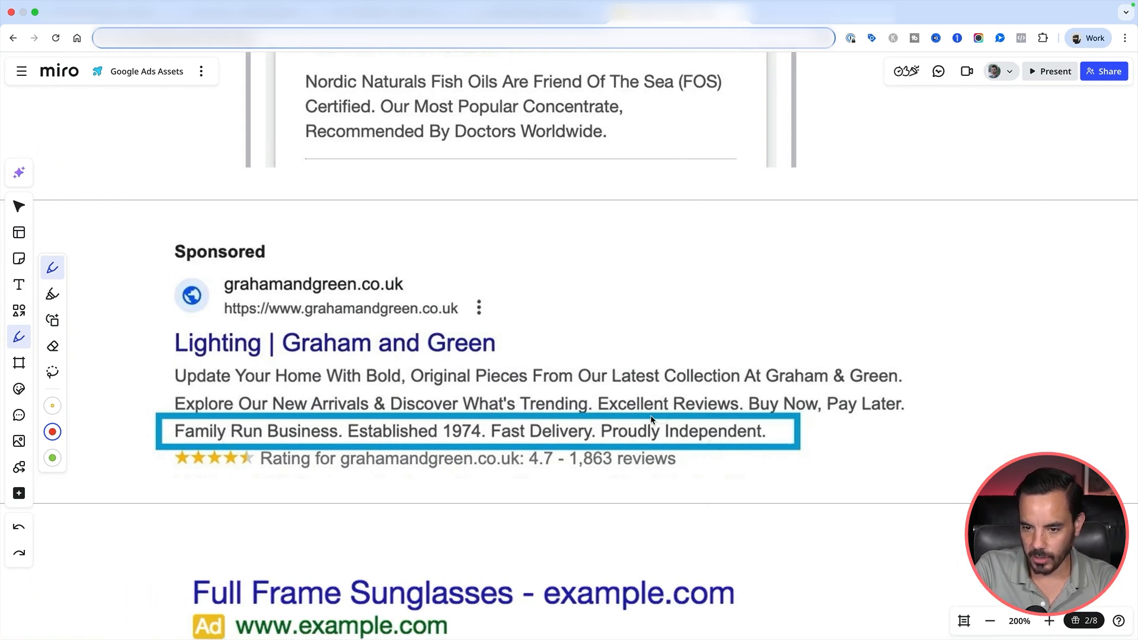
pyautogui.keyDown('ctrl'); pyautogui.scroll(2, 344, 411); pyautogui.keyUp('ctrl')
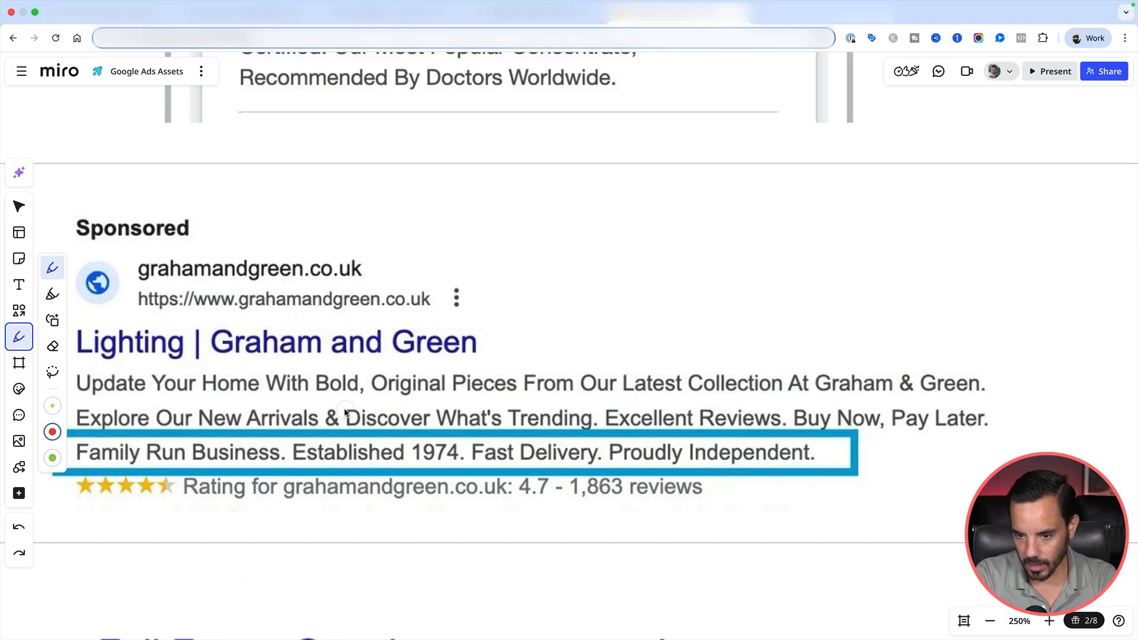
pyautogui.hscroll(-5, 344, 411)
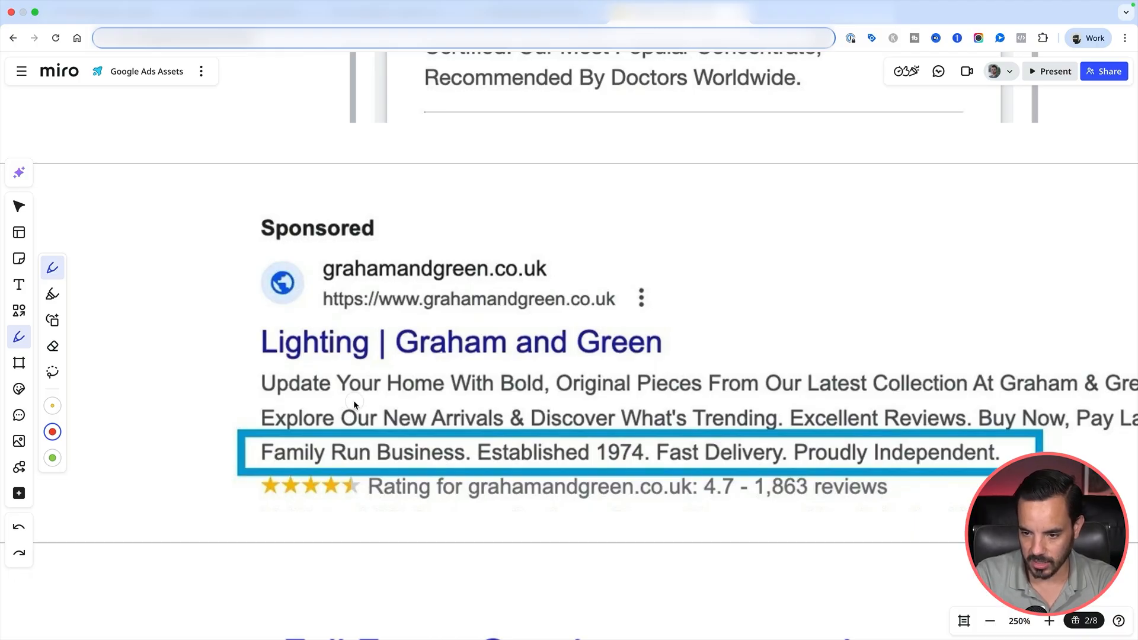
pyautogui.scroll(-2, 345, 397)
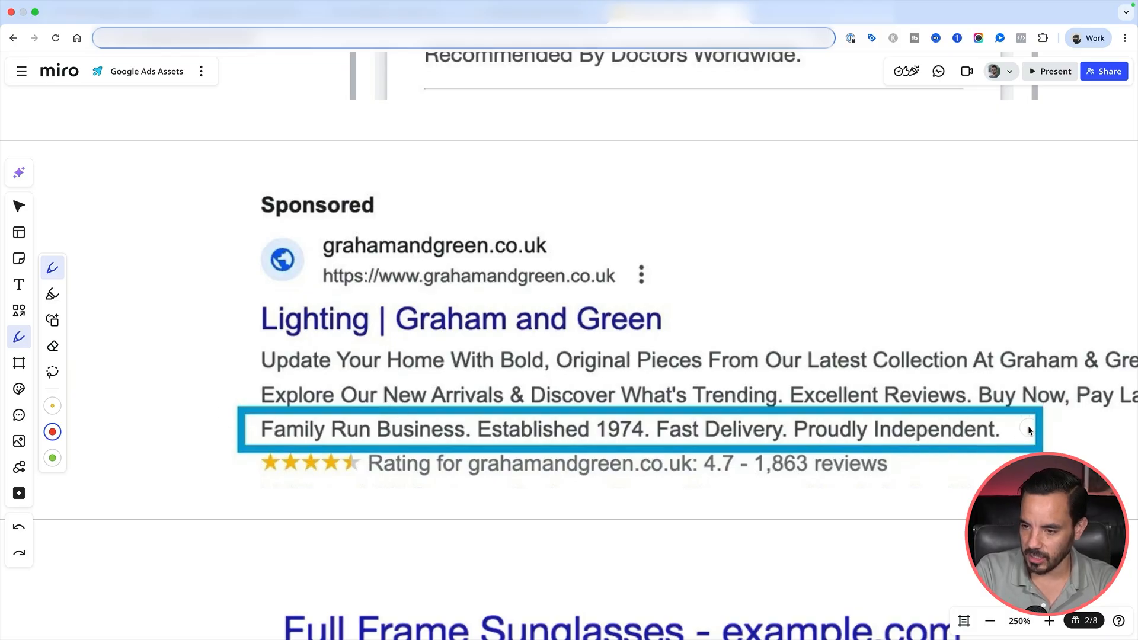
pyautogui.hscroll(5, 994, 403)
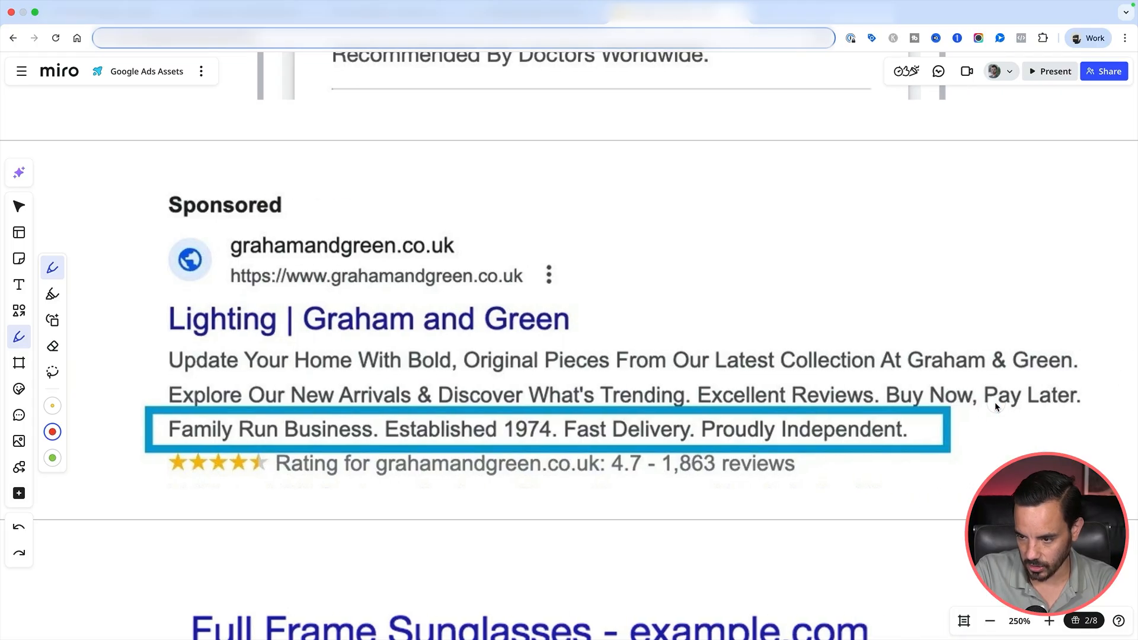
# Examine the Callout row's audience note and read its best-practice tips.
pyautogui.hscroll(15, 995, 406)
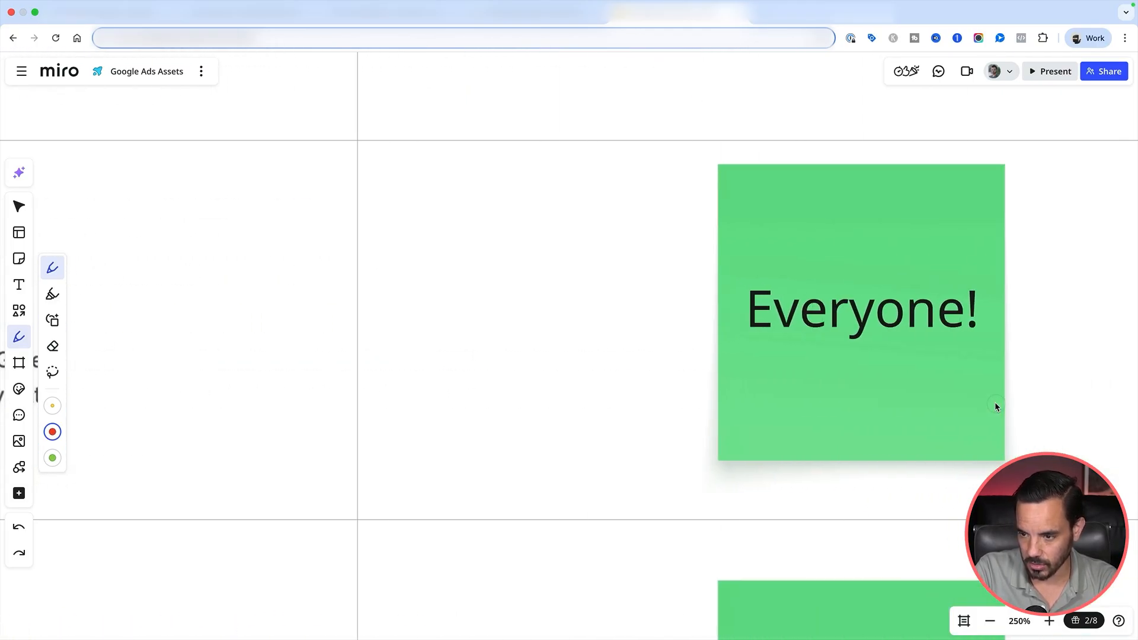
pyautogui.hscroll(3, 995, 406)
pyautogui.hscroll(-5, 996, 406)
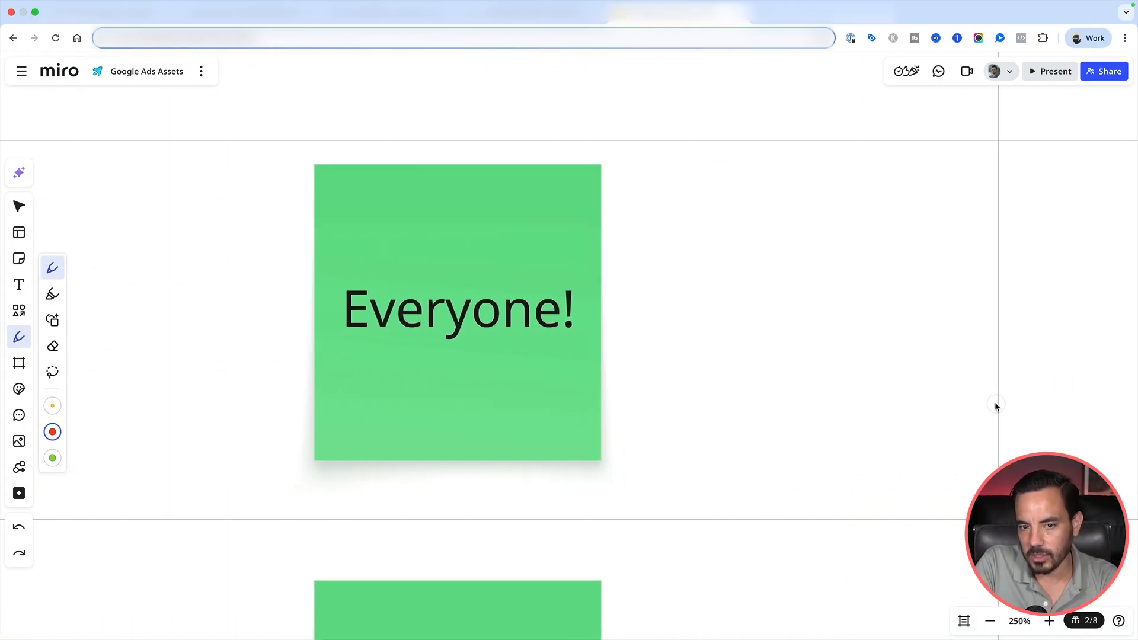
pyautogui.hscroll(15, 994, 406)
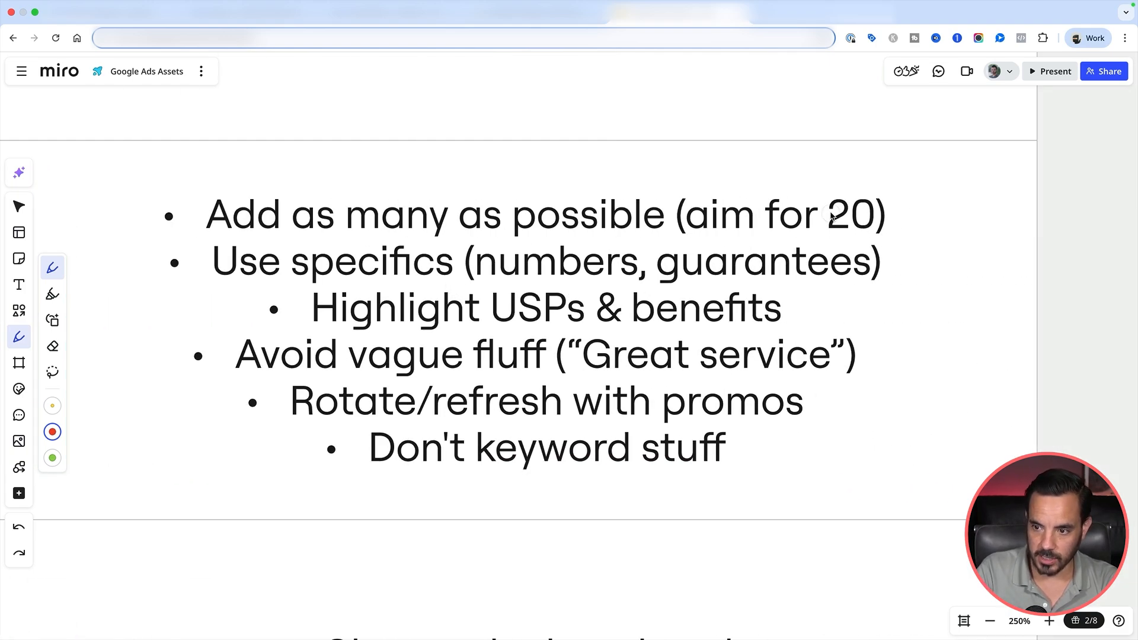
pyautogui.scroll(-1, 831, 216)
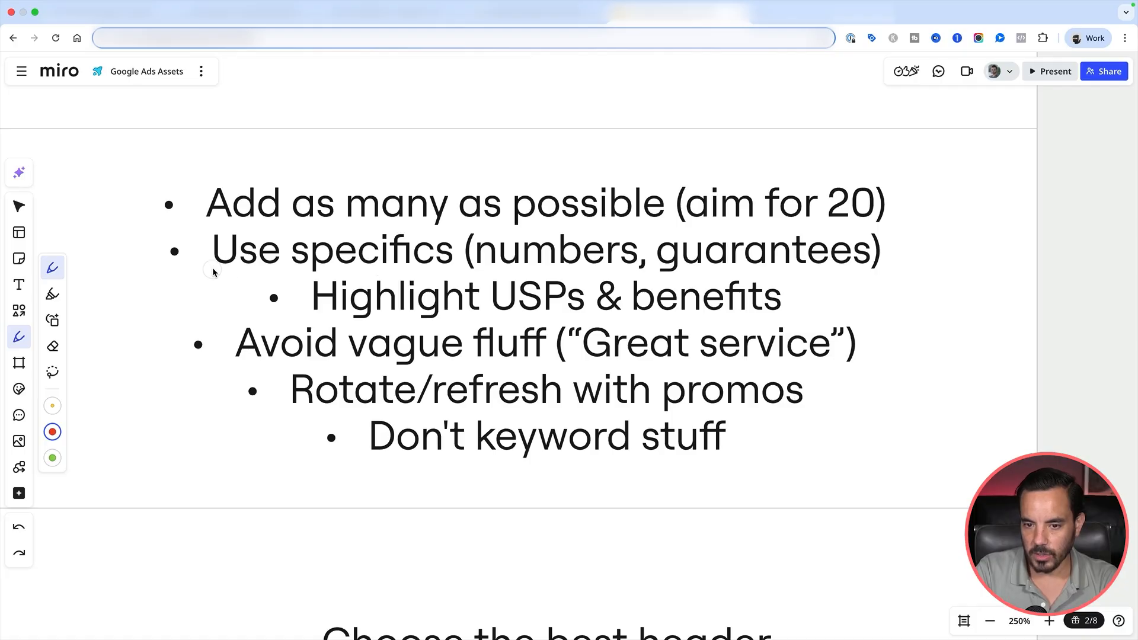
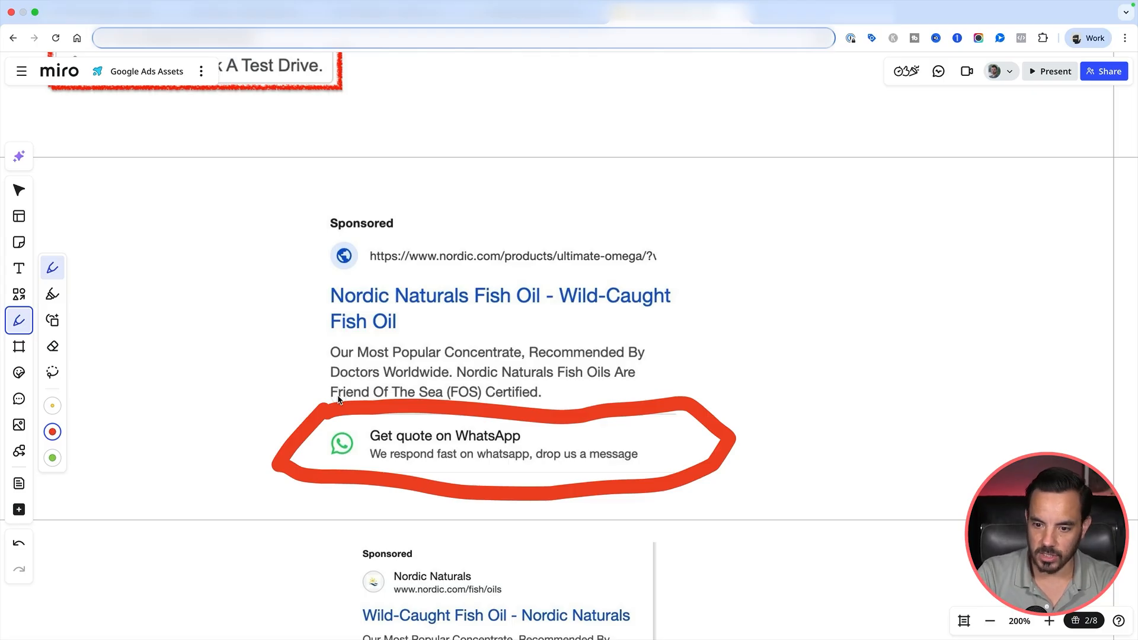
# Undo the red circle around the WhatsApp line, and temporarily mark "messages" in the Message row's audience note in red.
pyautogui.press('super+z')
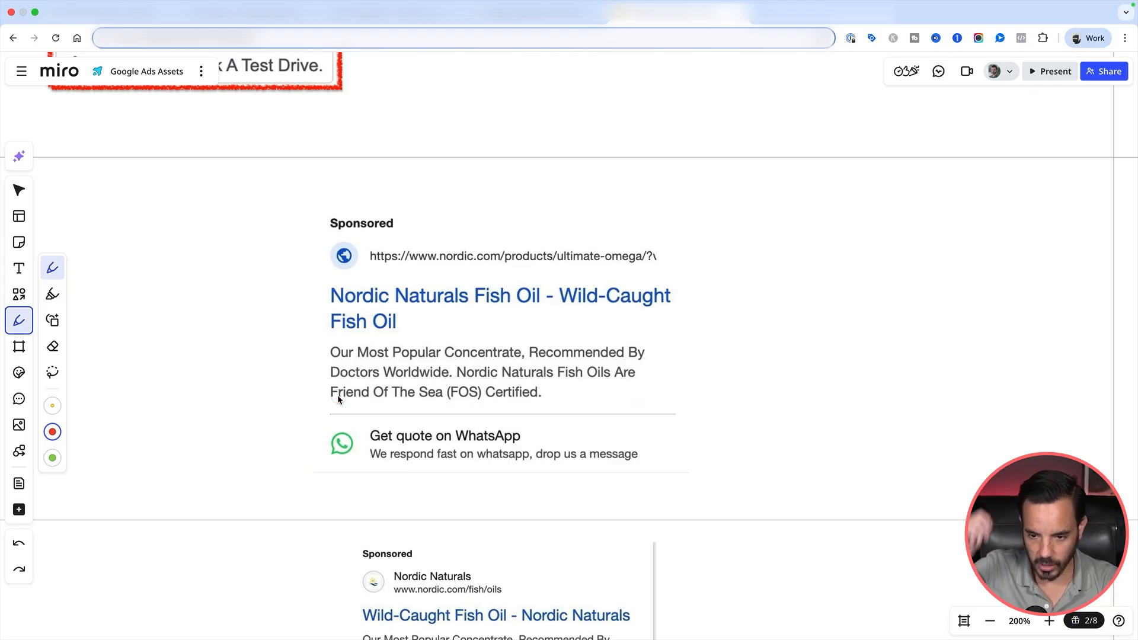
pyautogui.hscroll(15, 337, 395)
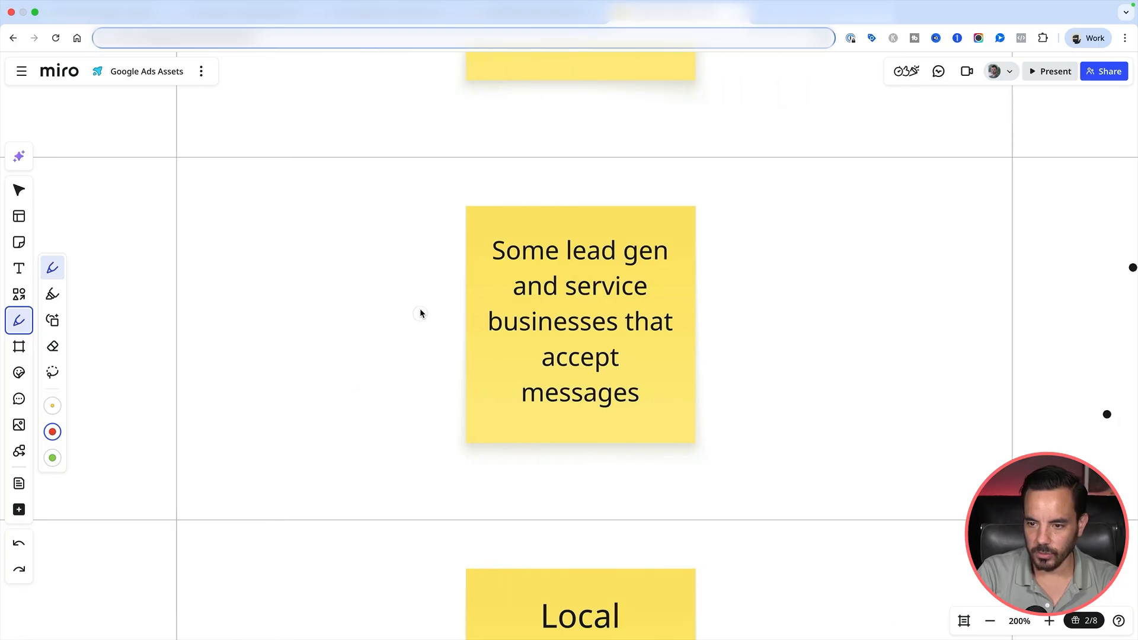
pyautogui.moveTo(480, 240)
pyautogui.mouseDown()
pyautogui.moveTo(478, 311)
pyautogui.moveTo(498, 308)
pyautogui.moveTo(474, 347)
pyautogui.moveTo(538, 341)
pyautogui.moveTo(536, 373)
pyautogui.moveTo(499, 379)
pyautogui.moveTo(496, 409)
pyautogui.moveTo(565, 436)
pyautogui.moveTo(738, 394)
pyautogui.moveTo(491, 376)
pyautogui.mouseUp()
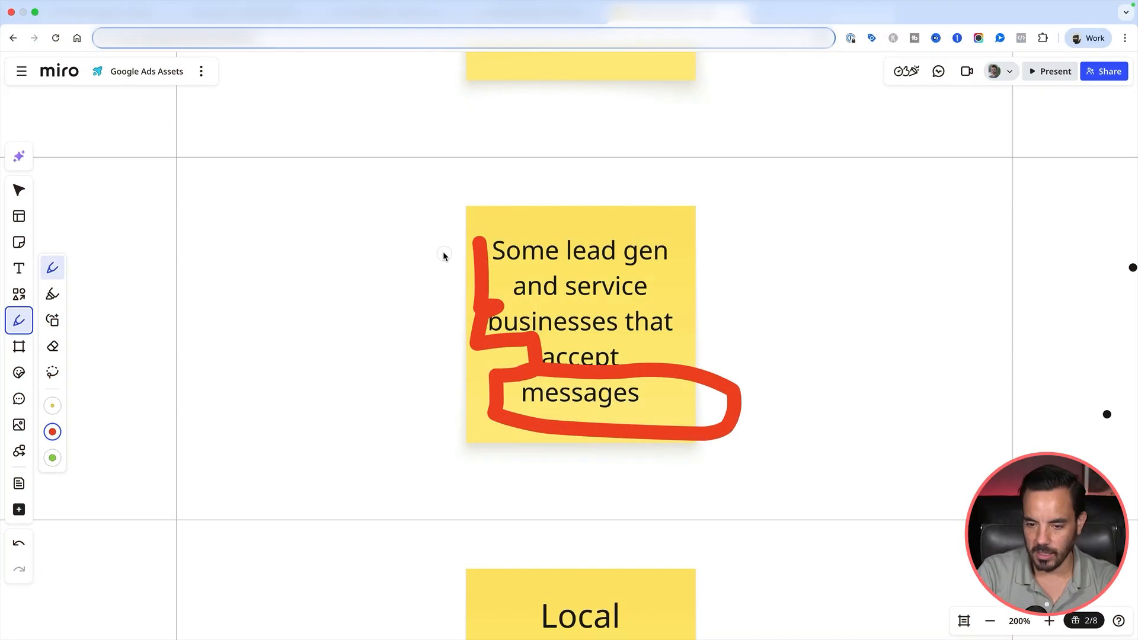
pyautogui.press('super+z')
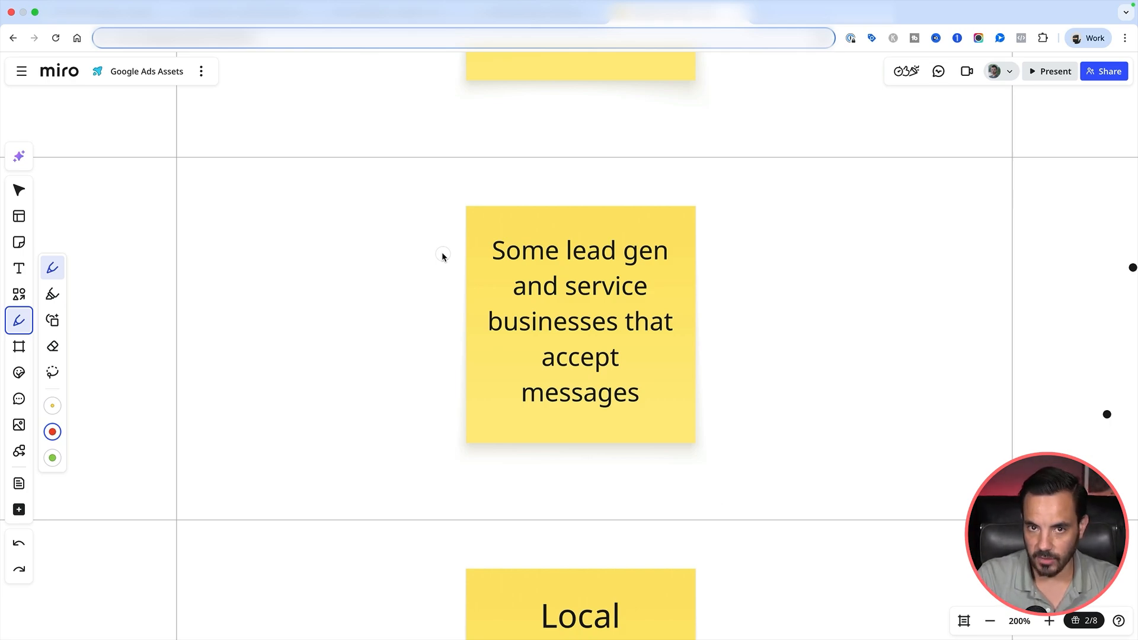
# Underline the Message tips on direct text/chat, ecommerce usefulness and fast response time in red one at a time, undoing each stroke.
pyautogui.hscroll(15, 442, 256)
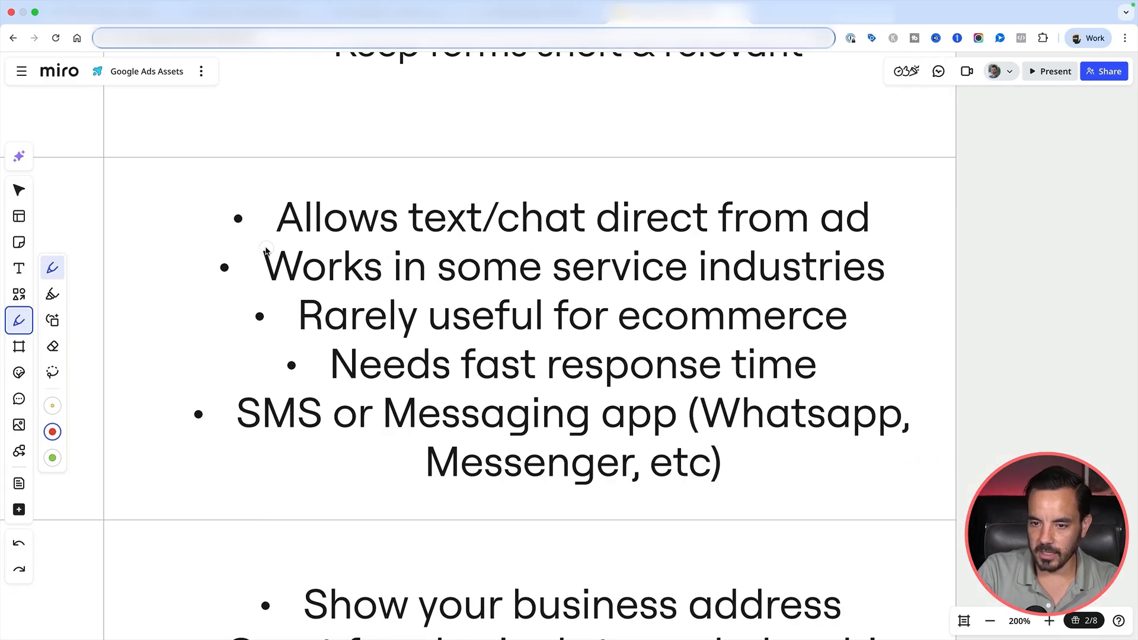
pyautogui.moveTo(265, 249); pyautogui.dragTo(854, 244)
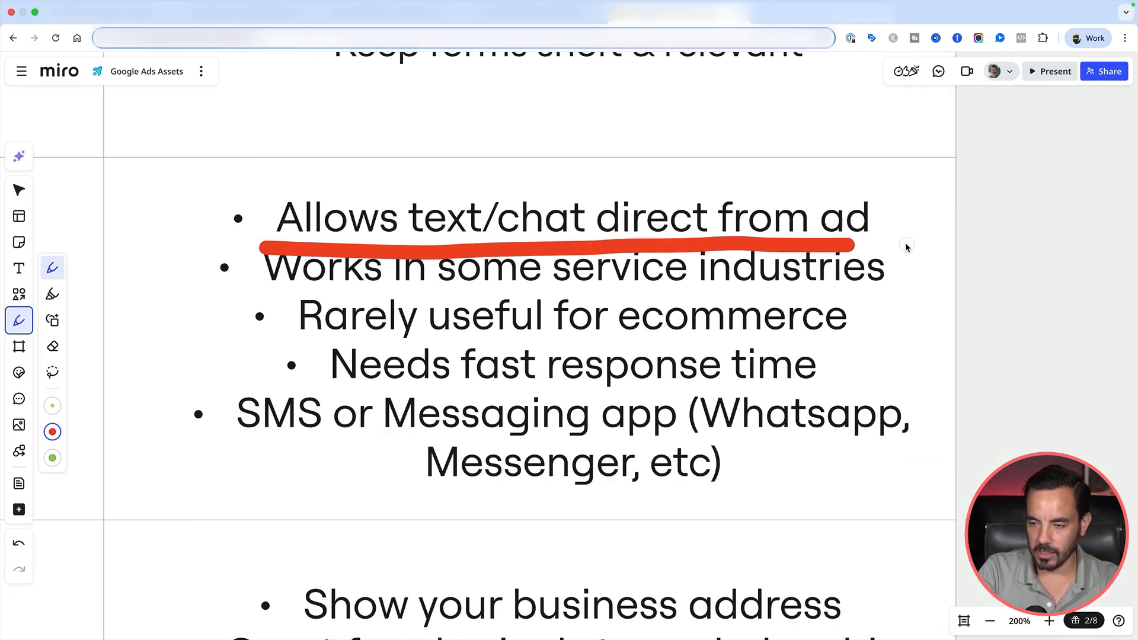
pyautogui.press('super+z')
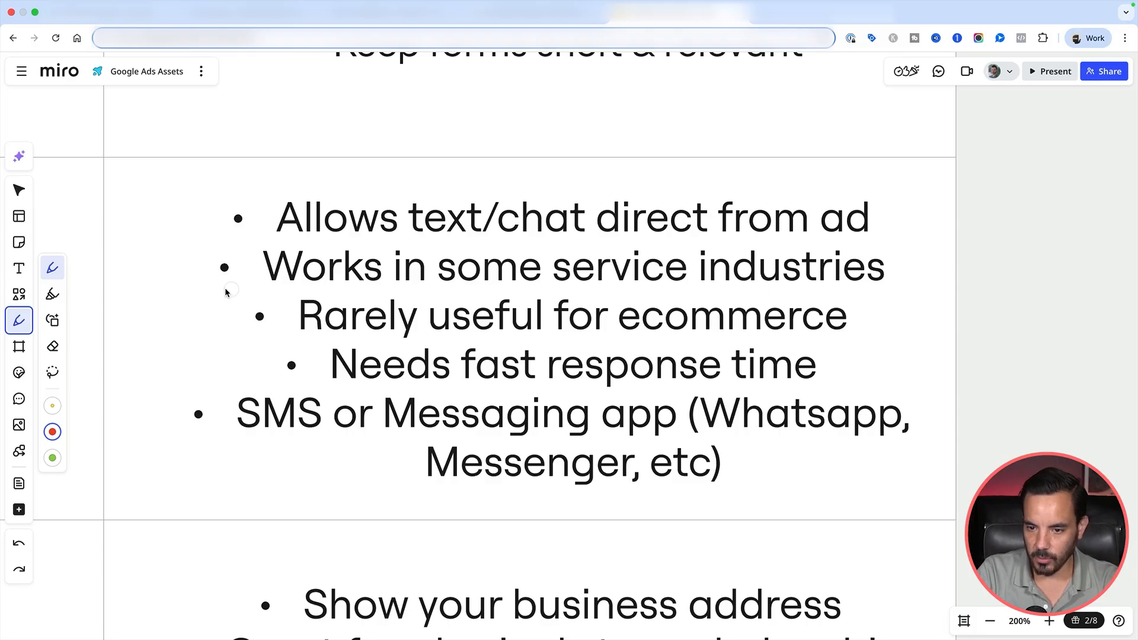
pyautogui.scroll(-1, 344, 343)
pyautogui.moveTo(255, 335); pyautogui.dragTo(840, 333)
pyautogui.press('super+z')
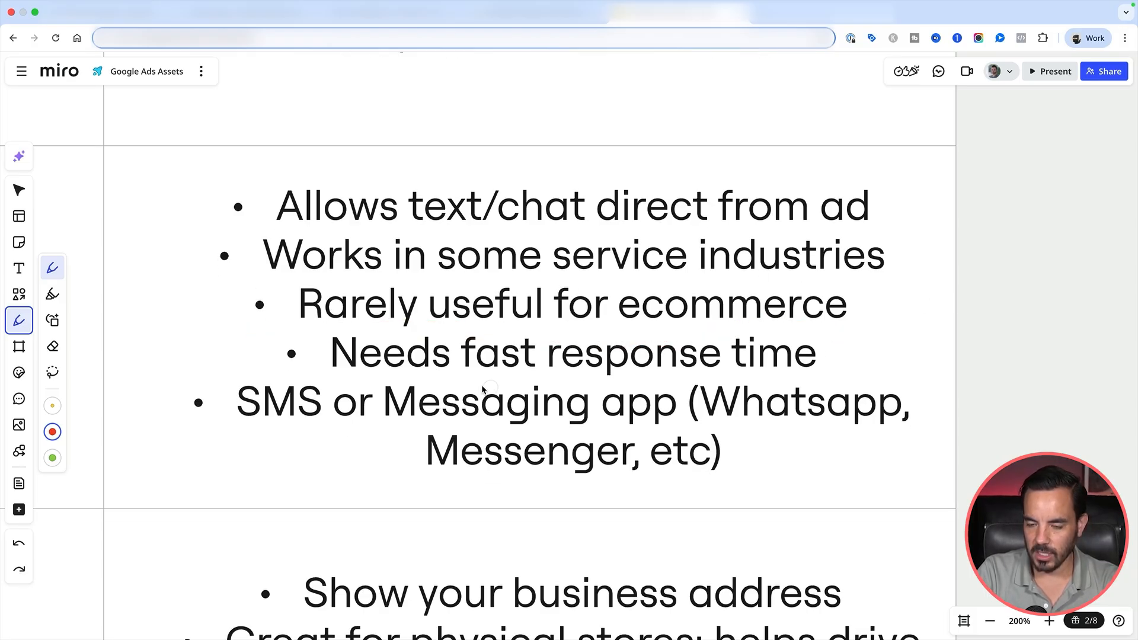
pyautogui.moveTo(271, 392); pyautogui.dragTo(948, 411)
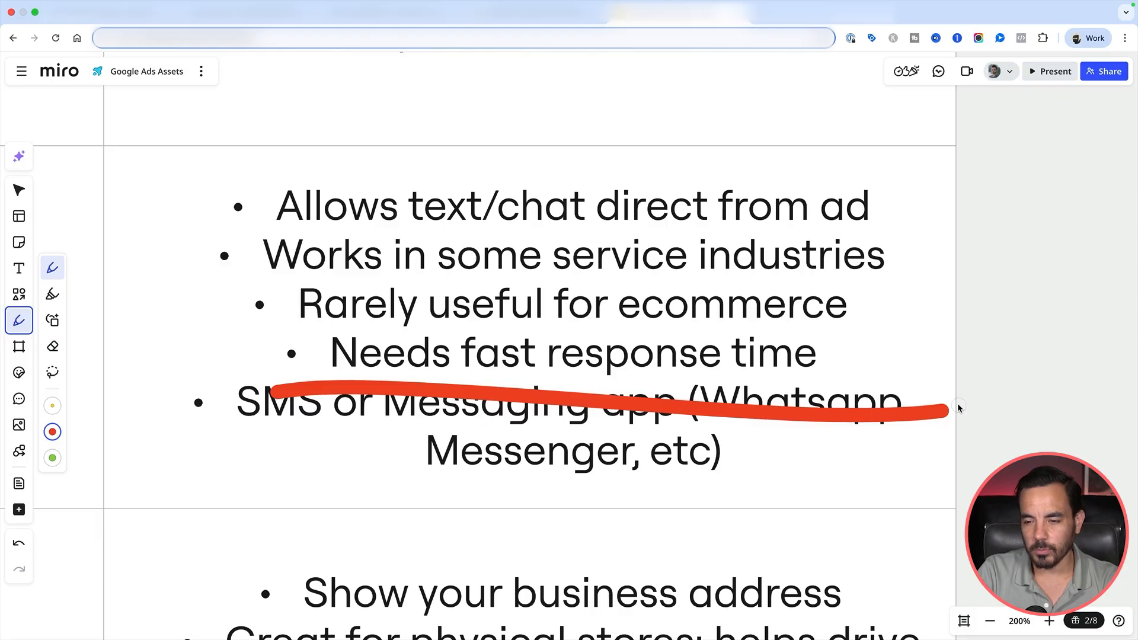
pyautogui.scroll(-2, 983, 392)
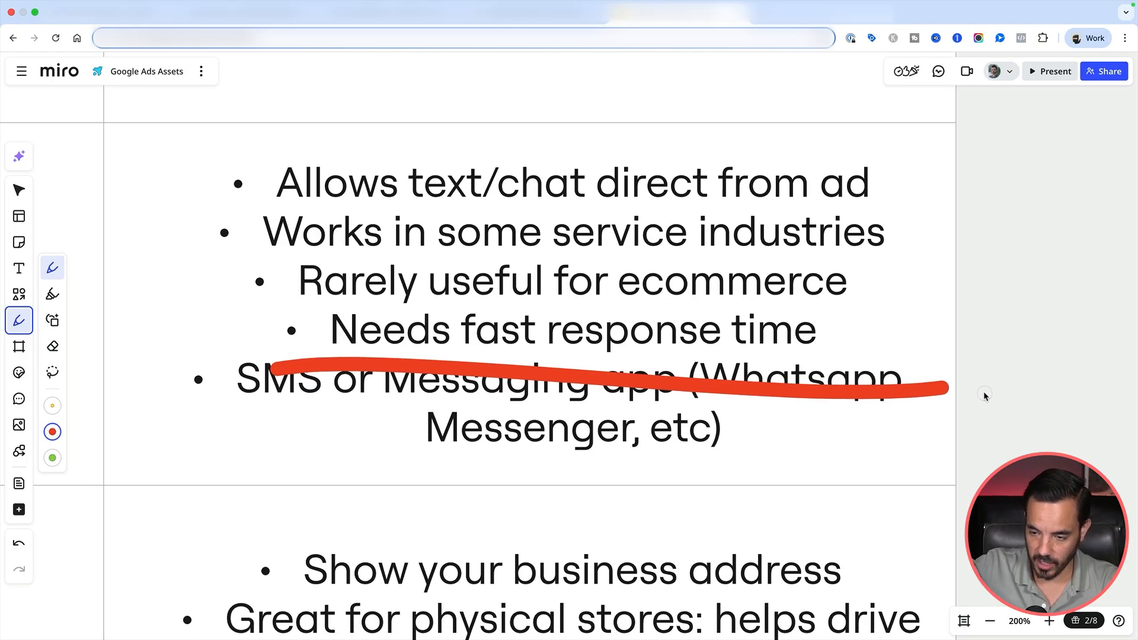
pyautogui.press('super+z')
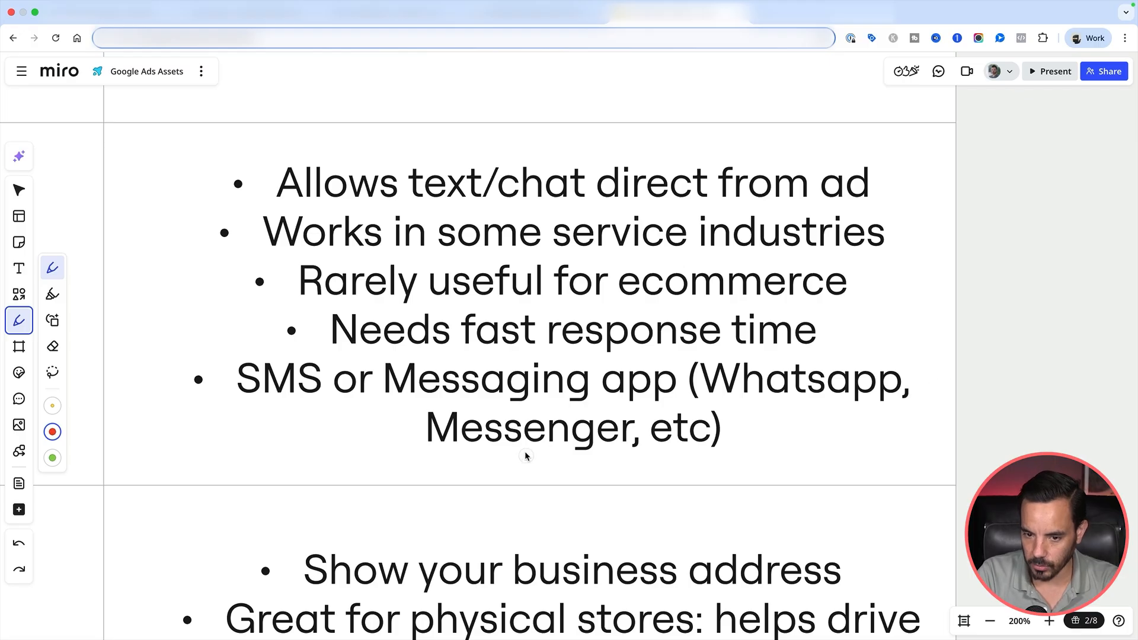
# Mark "SMS or Messaging app" in the last Message tip with red pen strokes, and undo them all.
pyautogui.moveTo(223, 411); pyautogui.dragTo(659, 417)
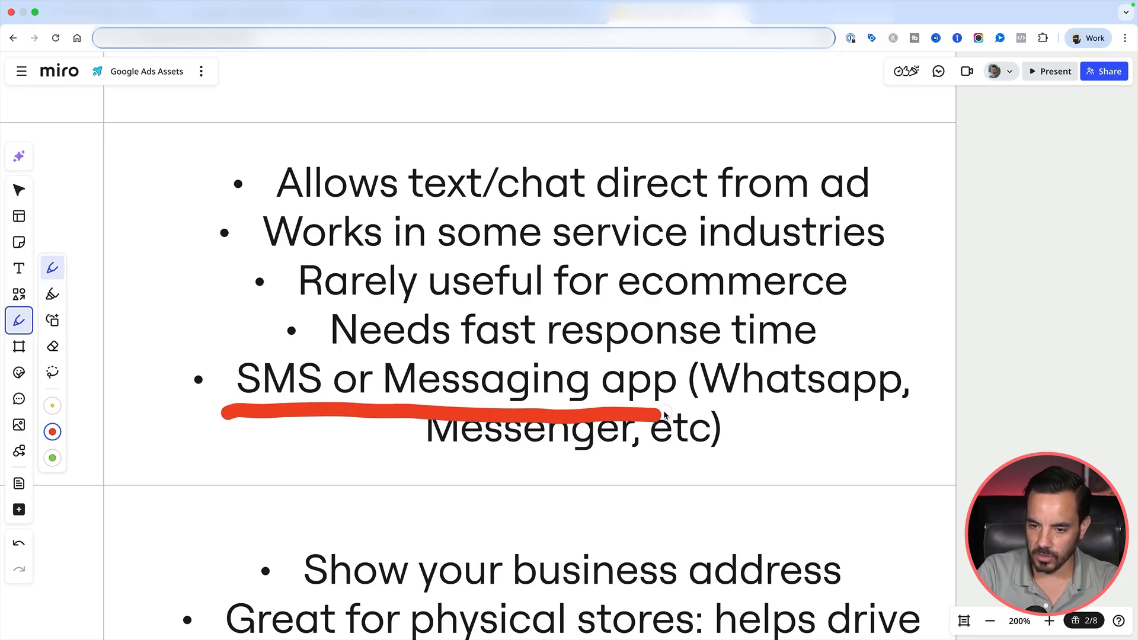
pyautogui.moveTo(223, 414)
pyautogui.mouseDown()
pyautogui.moveTo(232, 349)
pyautogui.moveTo(342, 398)
pyautogui.moveTo(340, 418)
pyautogui.mouseUp()
pyautogui.moveTo(382, 340)
pyautogui.mouseDown()
pyautogui.moveTo(594, 379)
pyautogui.moveTo(603, 403)
pyautogui.mouseUp()
pyautogui.press('super+z')
pyautogui.press('super+z')
pyautogui.press('super+z')
pyautogui.press('super+z')
pyautogui.press('super+z')
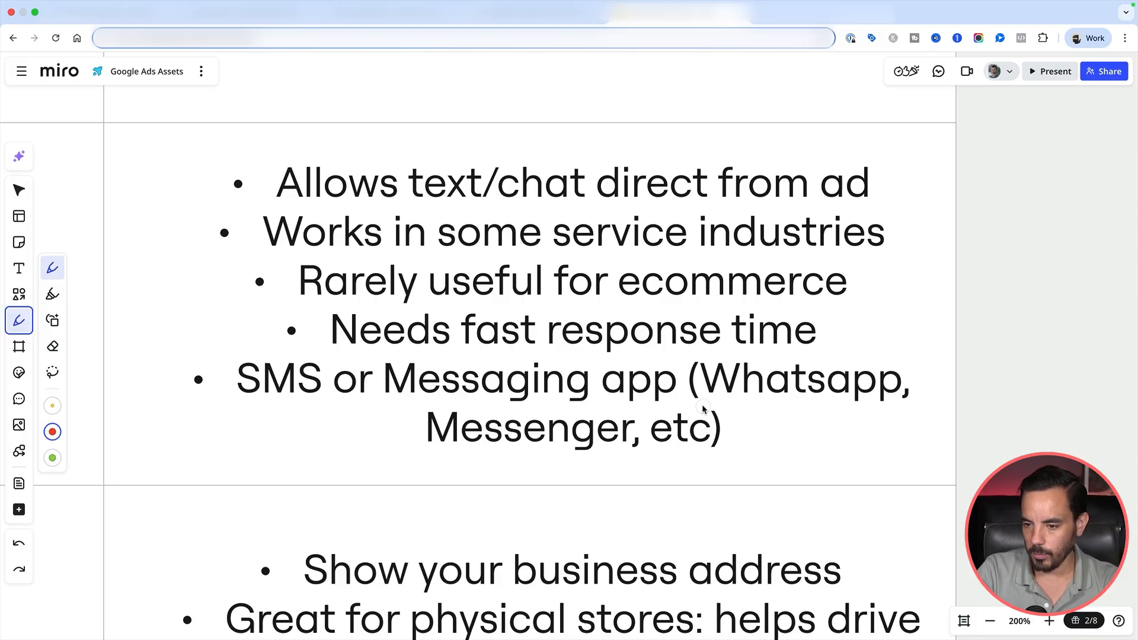
# Underline "Whatsapp" and "Messenger" in the last Message tip in red, and undo both strokes.
pyautogui.moveTo(687, 401); pyautogui.dragTo(913, 403)
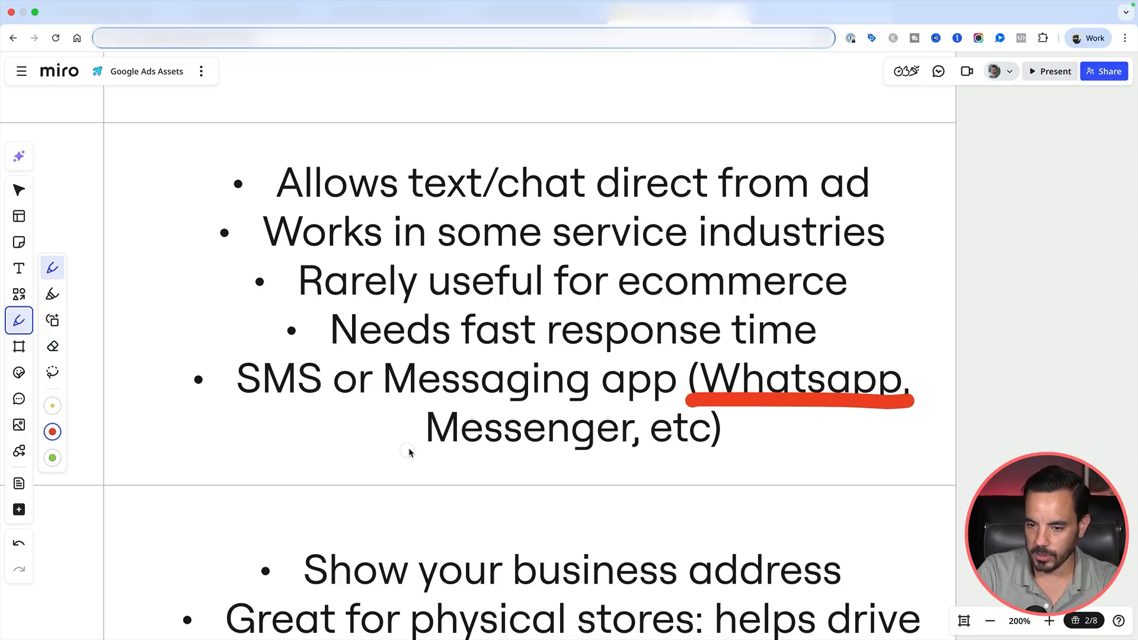
pyautogui.moveTo(409, 458); pyautogui.dragTo(629, 462)
pyautogui.press('super+z')
pyautogui.press('super+z')
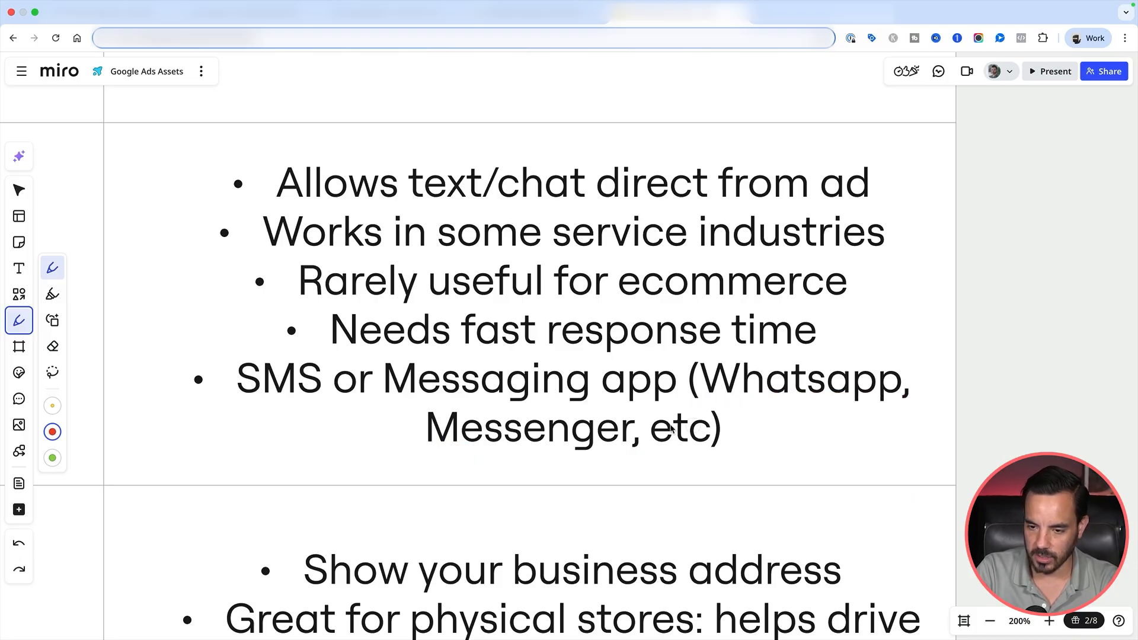
# Move on to the Location row and examine the boxed address line in its Nordic Naturals ad example.
pyautogui.hscroll(-15, 746, 441)
pyautogui.hscroll(-20, 746, 441)
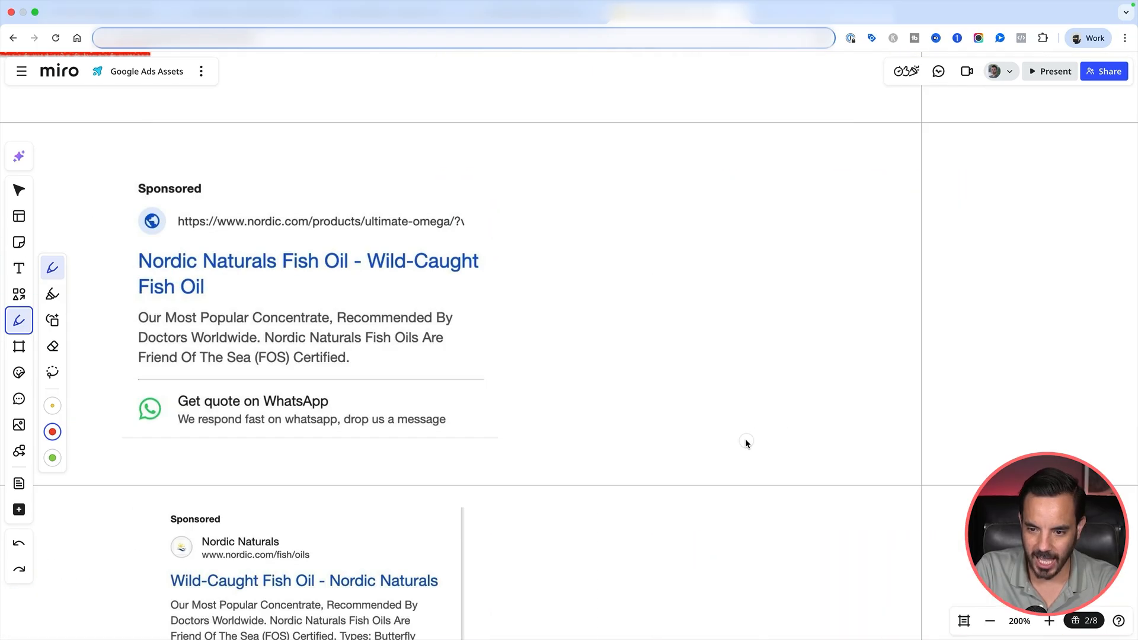
pyautogui.hscroll(-6, 746, 443)
pyautogui.scroll(-10, 746, 443)
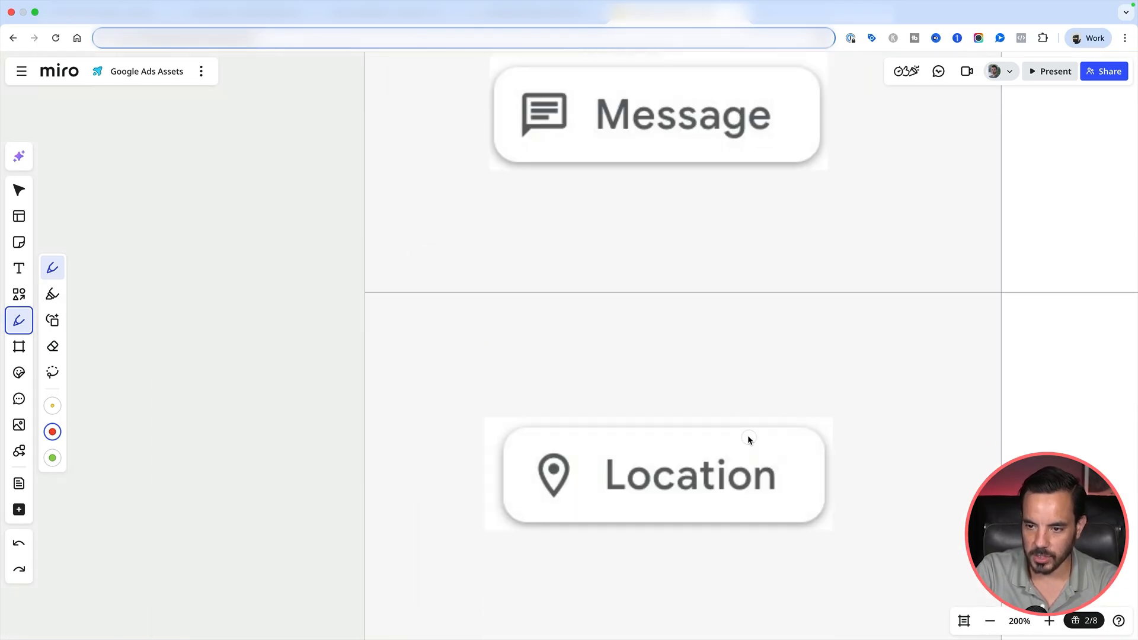
pyautogui.hscroll(4, 748, 439)
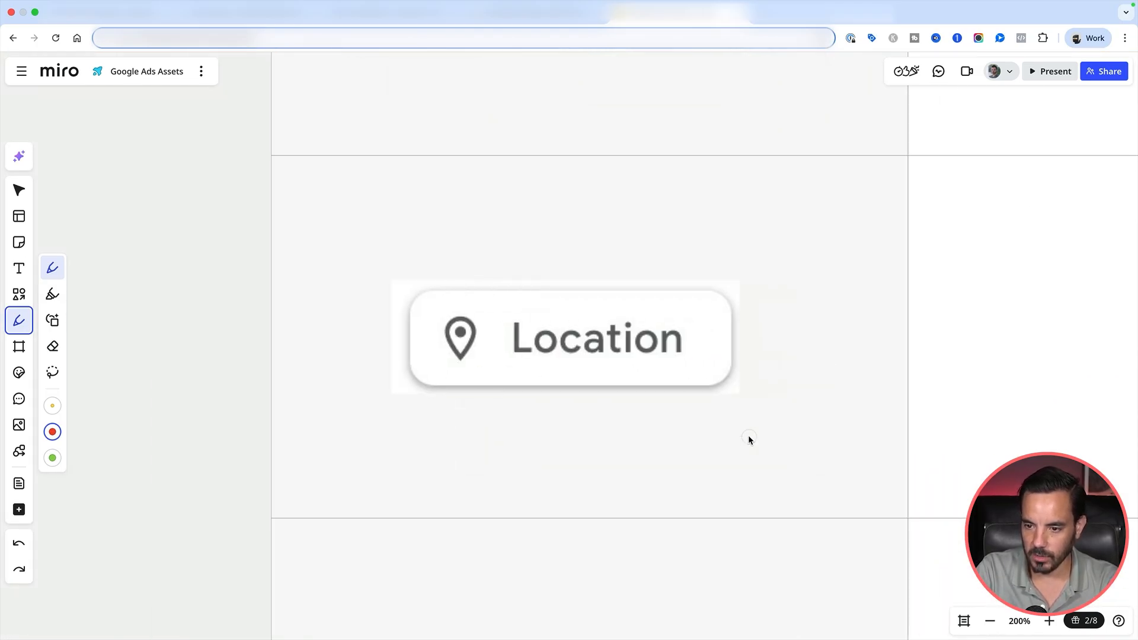
pyautogui.scroll(-1, 748, 439)
pyautogui.hscroll(5, 748, 439)
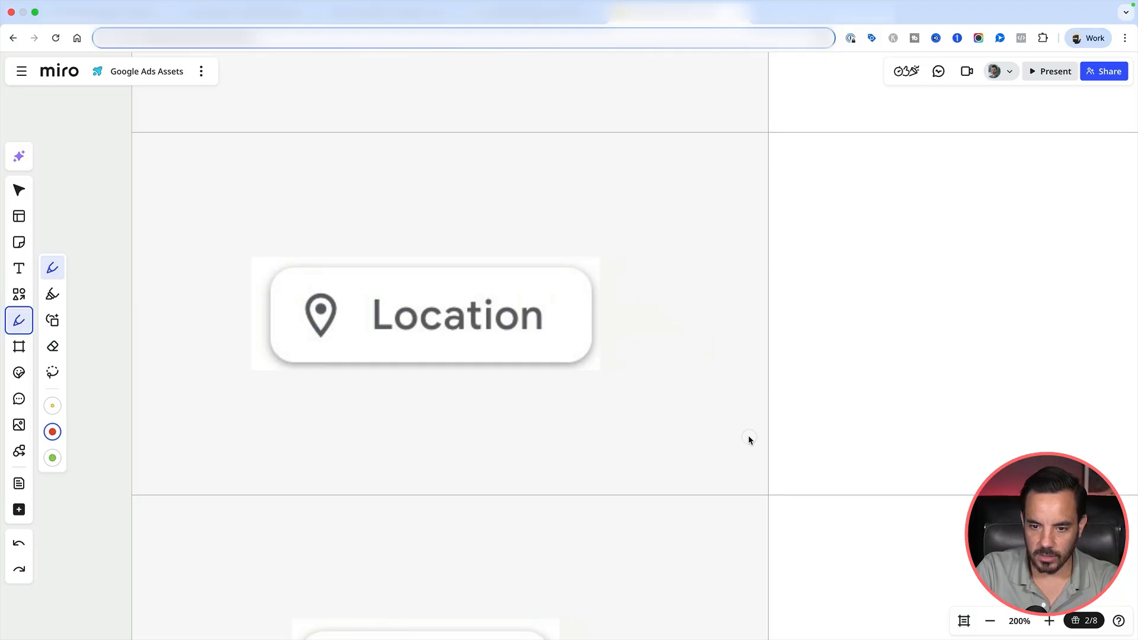
pyautogui.hscroll(10, 748, 439)
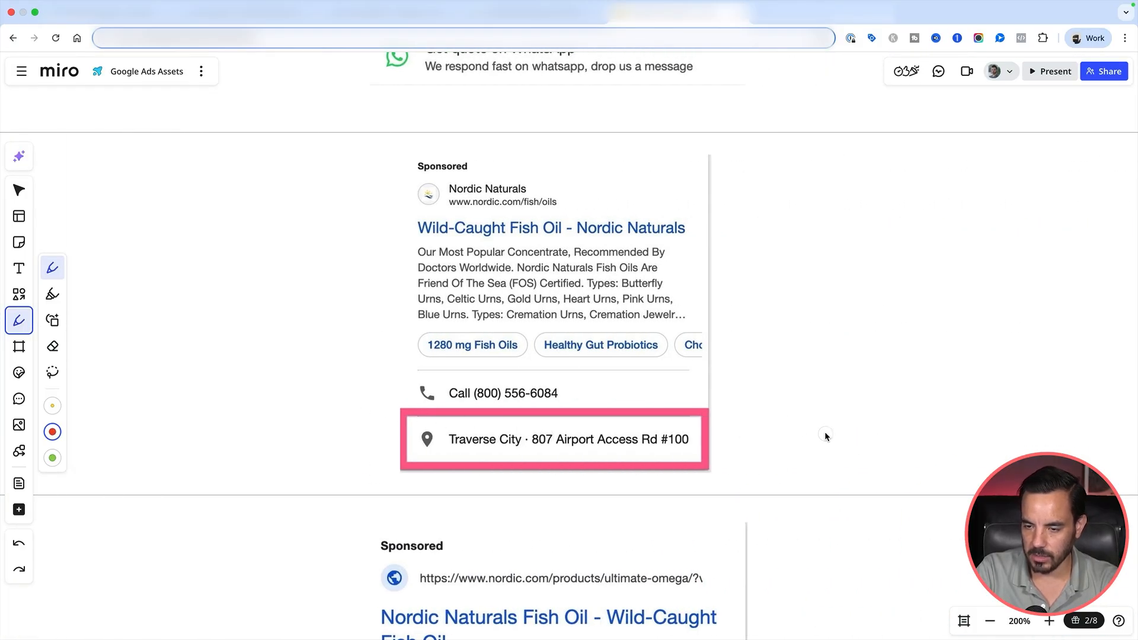
# Box "Local services" and "Retail stores" in the Location row's audience note in red one after the other, undoing each marking.
pyautogui.hscroll(15, 664, 357)
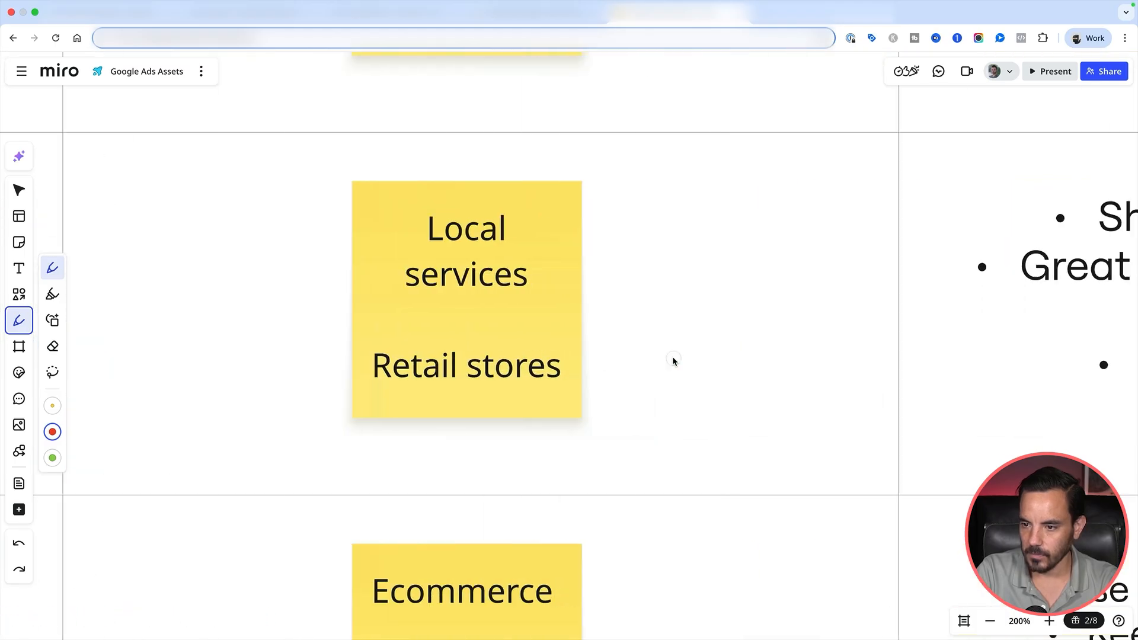
pyautogui.moveTo(309, 308); pyautogui.dragTo(487, 309)
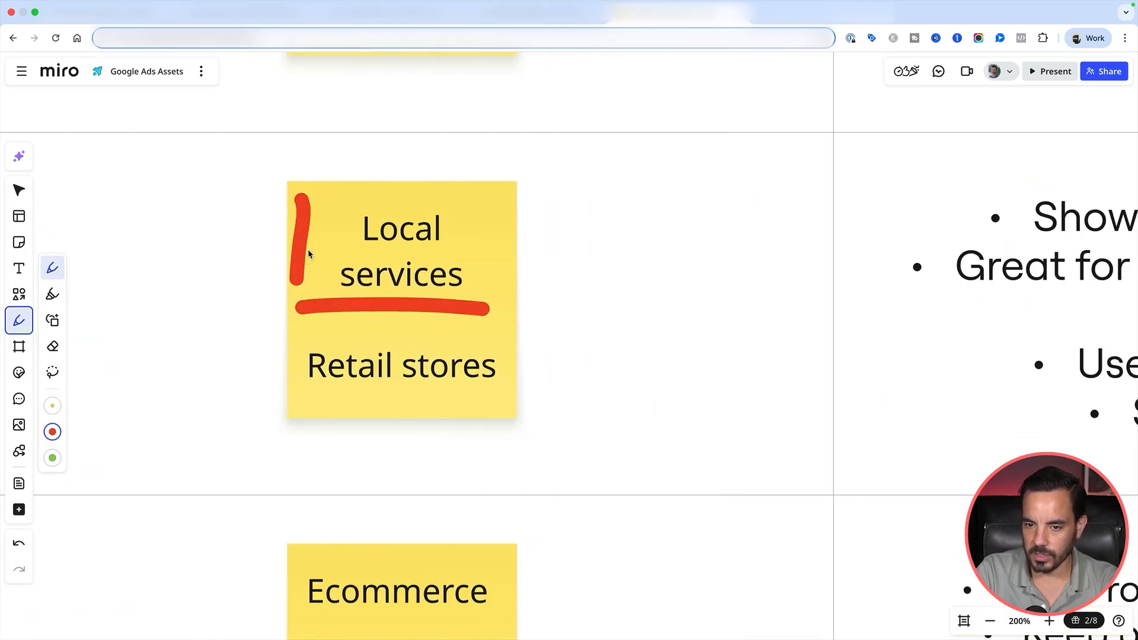
pyautogui.moveTo(344, 202); pyautogui.dragTo(502, 307)
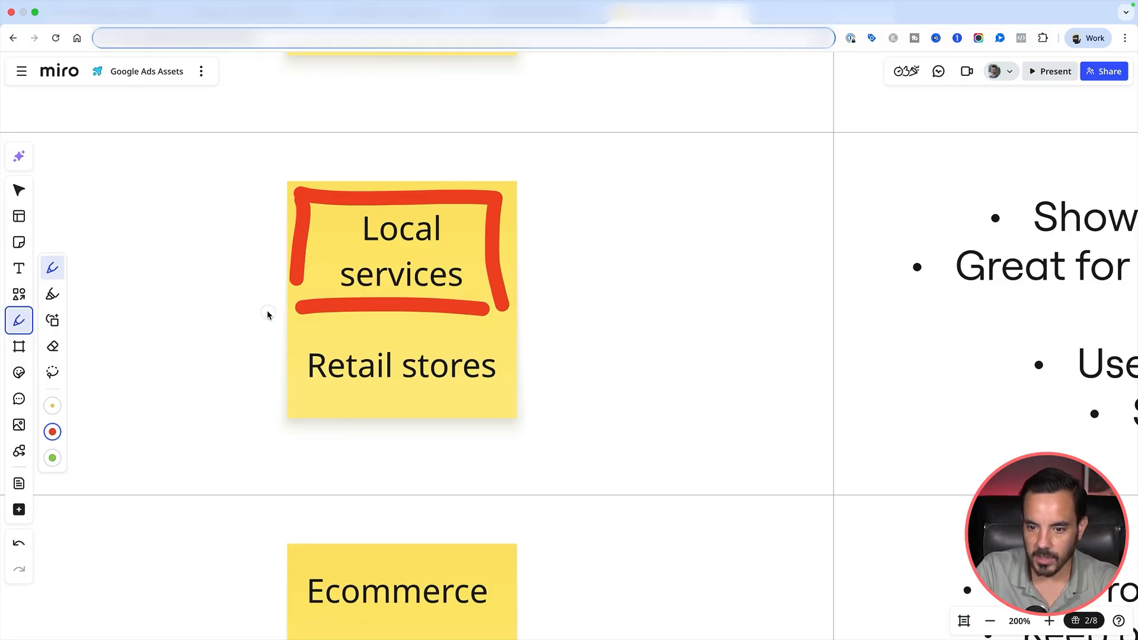
pyautogui.press('super+z')
pyautogui.press('super+z')
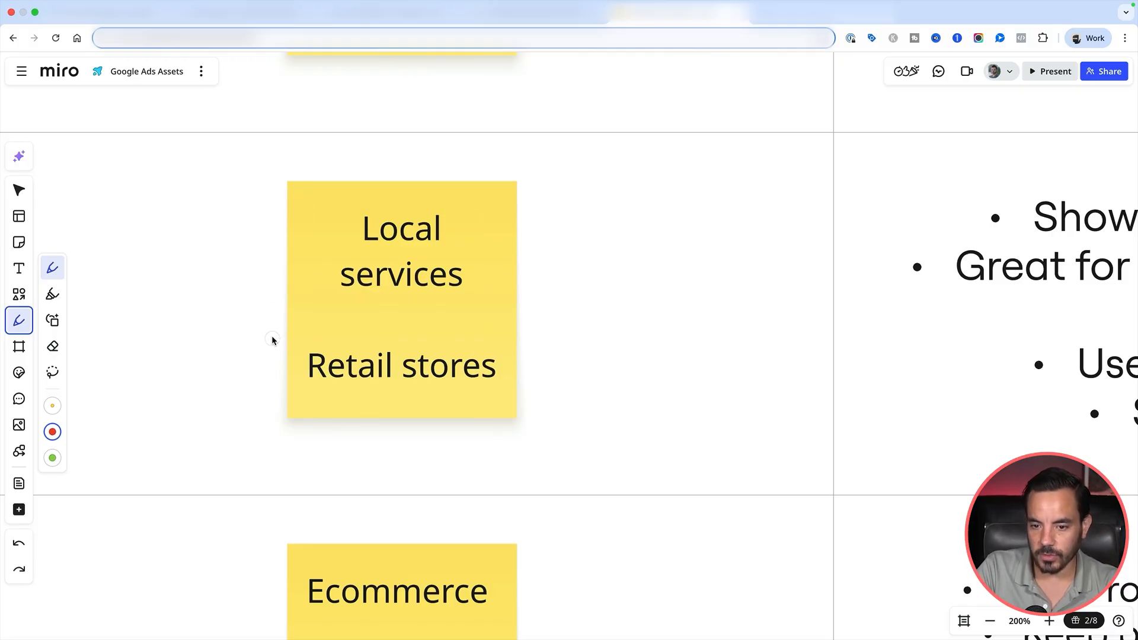
pyautogui.moveTo(280, 328)
pyautogui.mouseDown()
pyautogui.moveTo(274, 398)
pyautogui.moveTo(356, 429)
pyautogui.moveTo(551, 333)
pyautogui.moveTo(277, 323)
pyautogui.mouseUp()
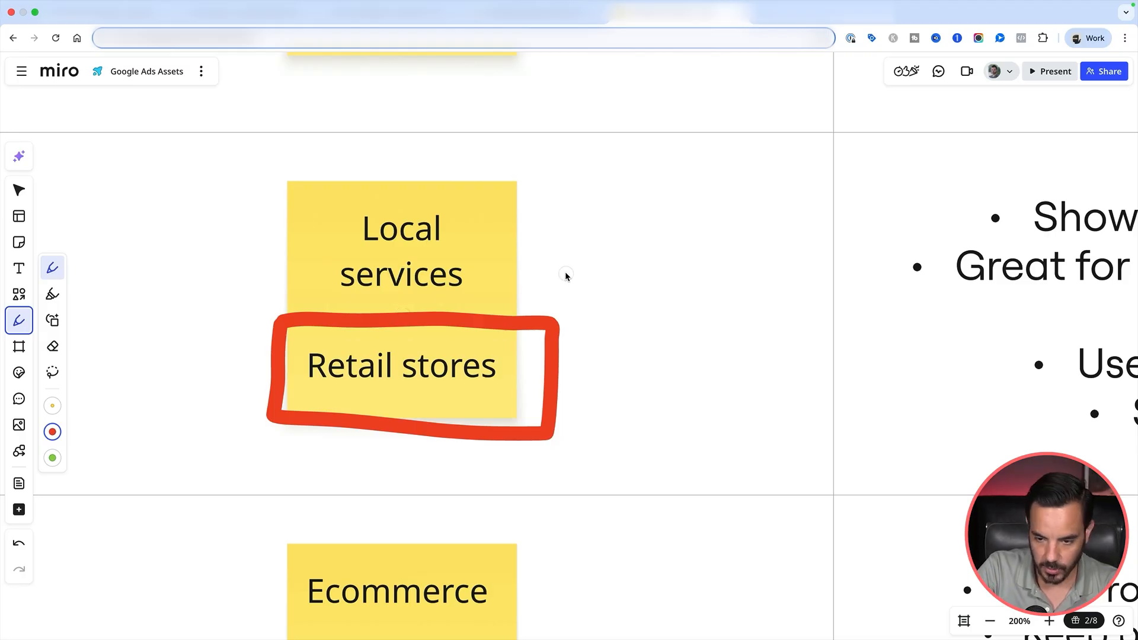
pyautogui.hotkey('ctrl', 'z')
# Underline the Location tip "Great for physical stores: helps drive foot traffic" in red, and undo the strokes.
pyautogui.hscroll(10, 564, 271)
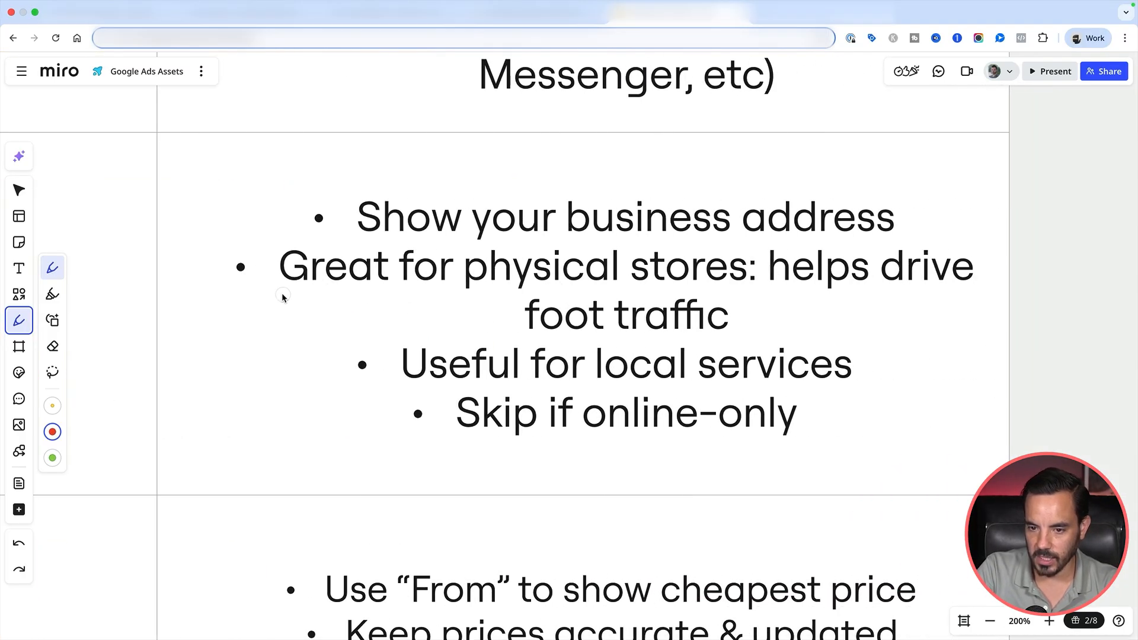
pyautogui.moveTo(282, 296); pyautogui.dragTo(957, 292)
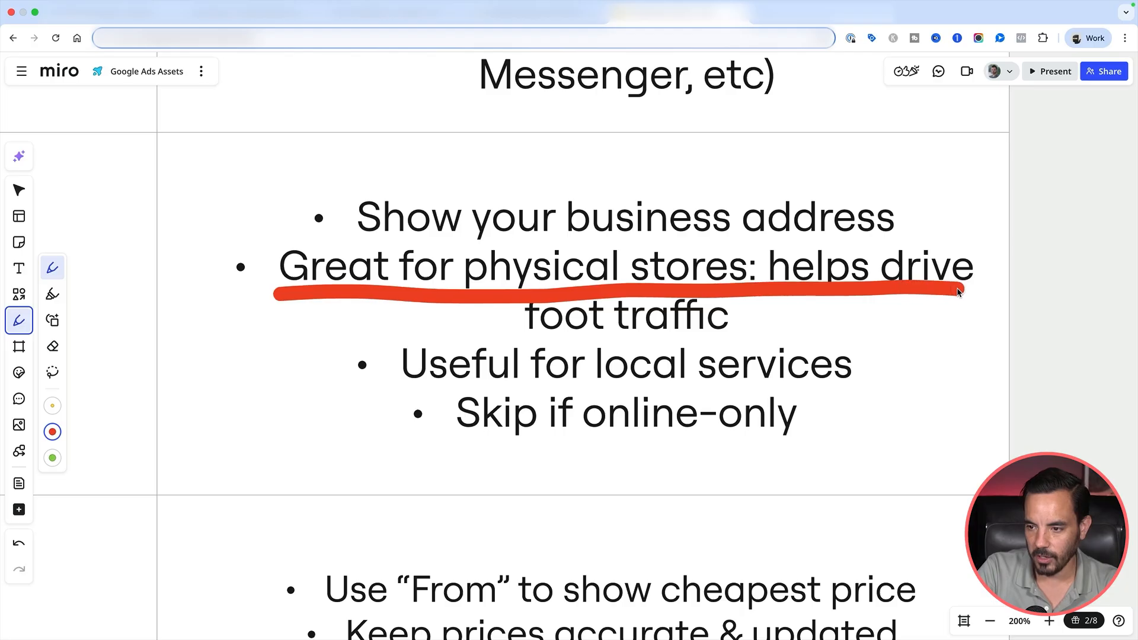
pyautogui.moveTo(519, 336); pyautogui.dragTo(651, 338)
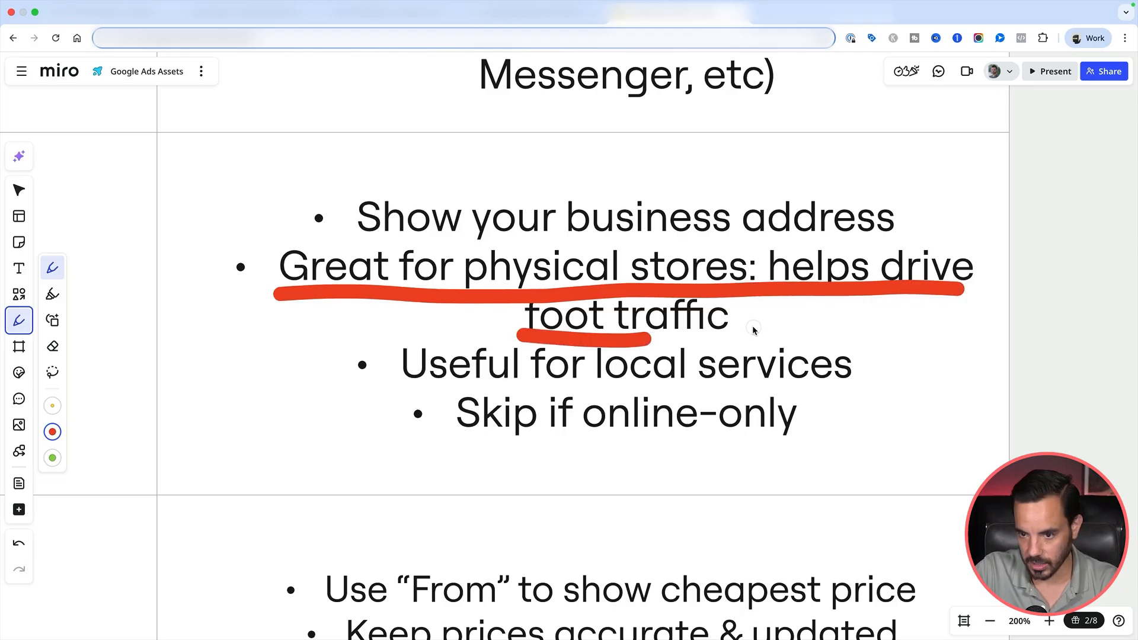
pyautogui.hotkey('ctrl', 'z')
pyautogui.hotkey('ctrl', 'z')
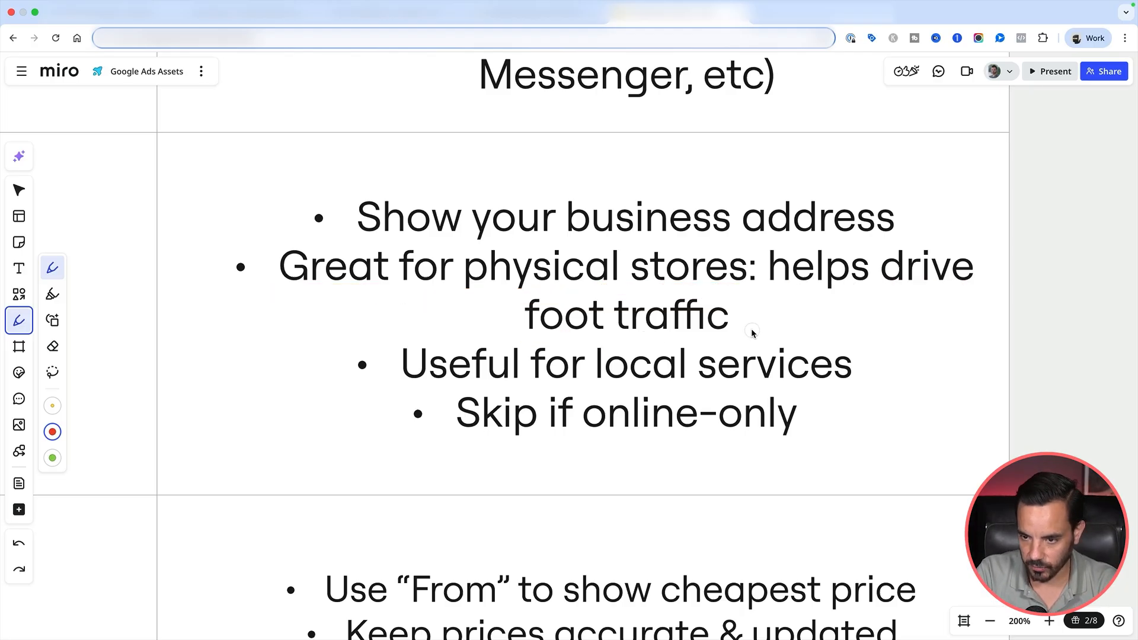
# Underline the Location tip "Skip if online-only" in red, and undo the stroke.
pyautogui.scroll(-1, 607, 296)
pyautogui.moveTo(390, 442); pyautogui.dragTo(888, 452)
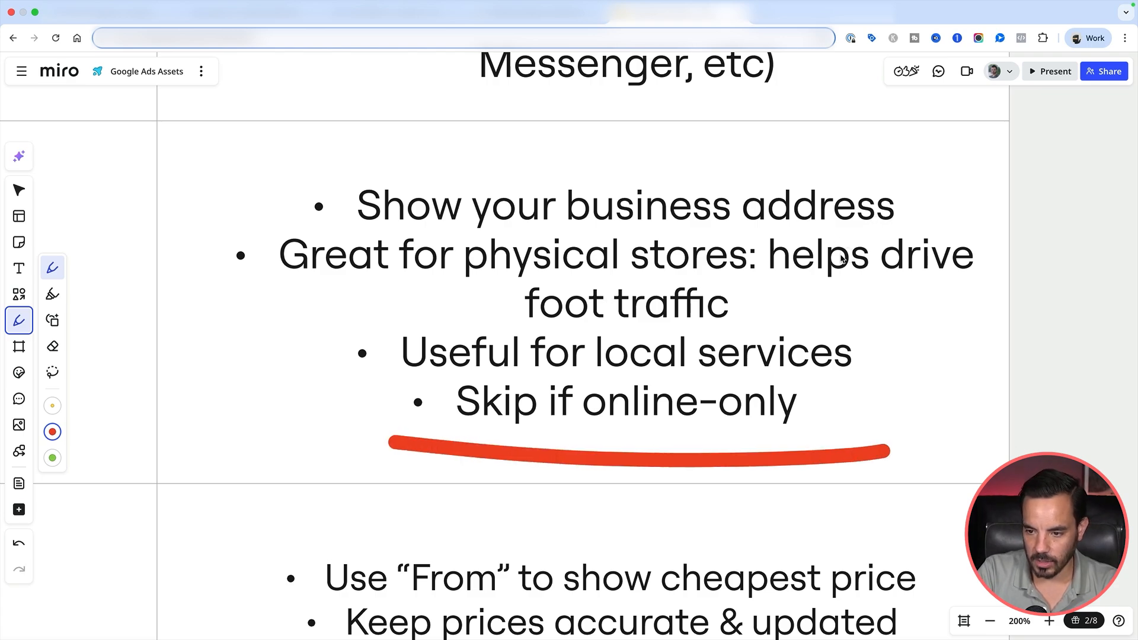
pyautogui.scroll(-4, 841, 243)
pyautogui.hotkey('ctrl', 'z')
# Move on to the Price row and examine the boxed price cards in its Nordic Naturals ad example up close.
pyautogui.hscroll(-10, 842, 241)
pyautogui.scroll(-3, 842, 244)
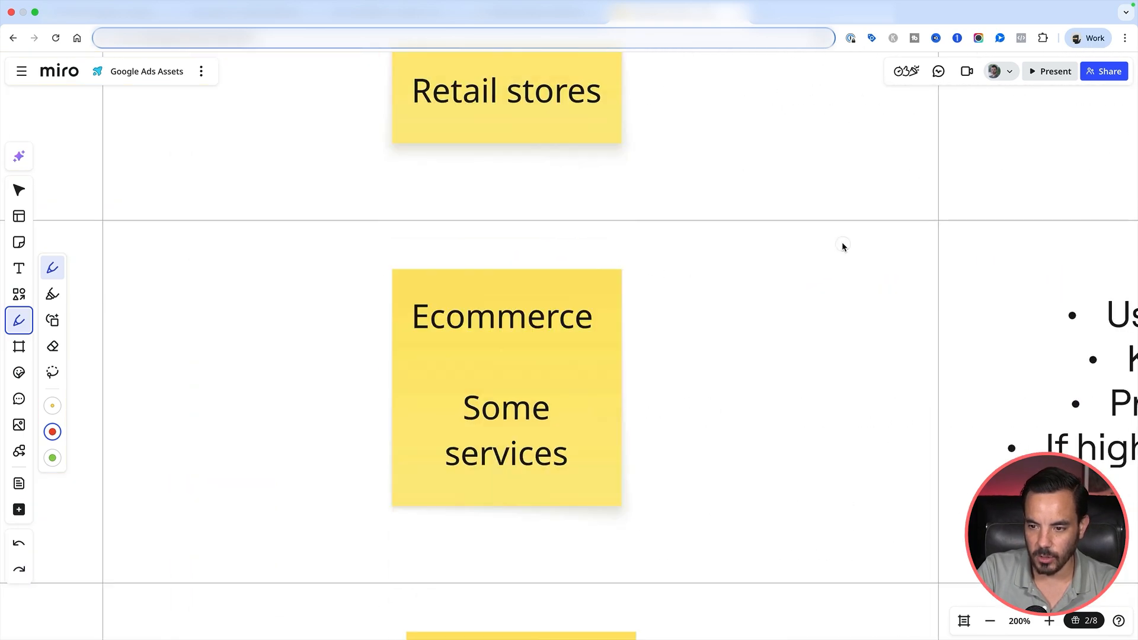
pyautogui.hscroll(-15, 843, 244)
pyautogui.hscroll(-15, 842, 246)
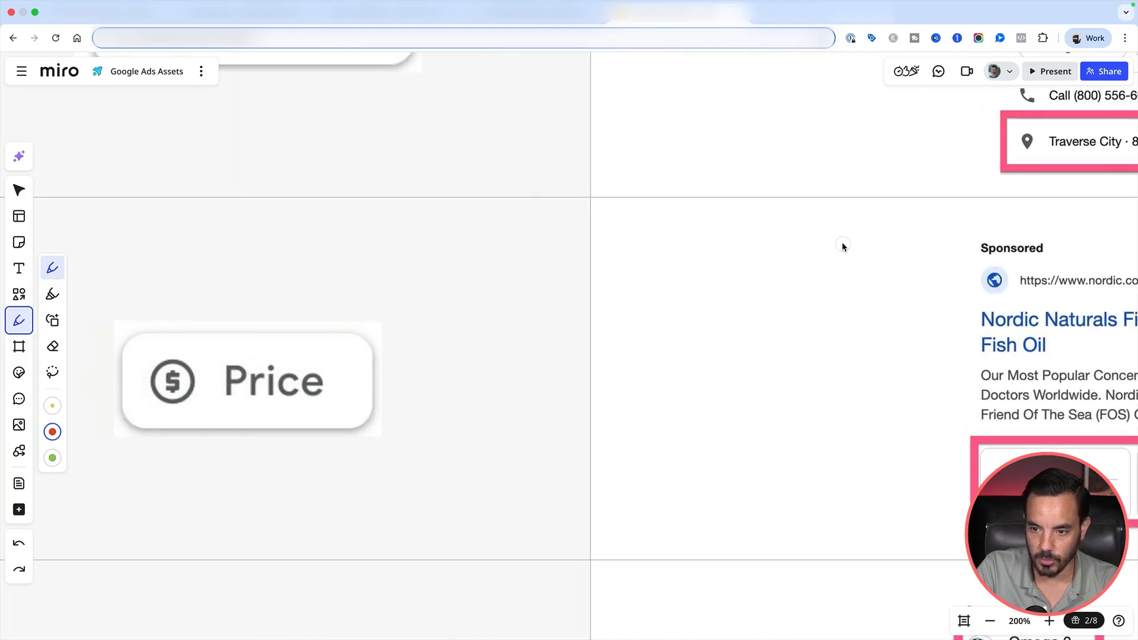
pyautogui.scroll(3, 843, 245)
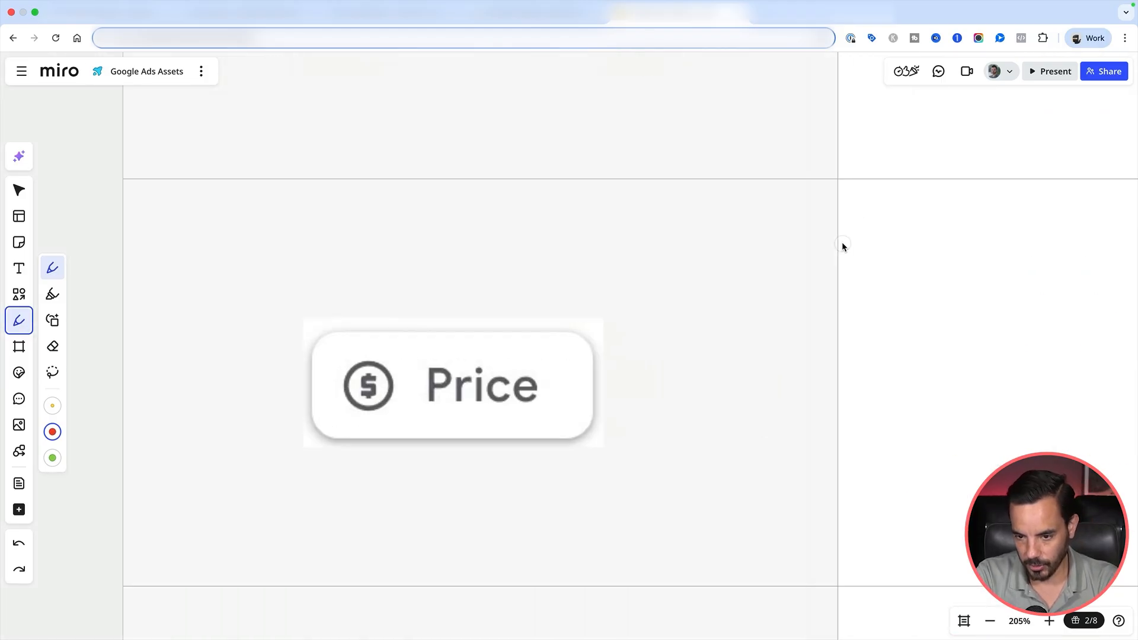
pyautogui.scroll(-2, 699, 308)
pyautogui.scroll(1, 698, 306)
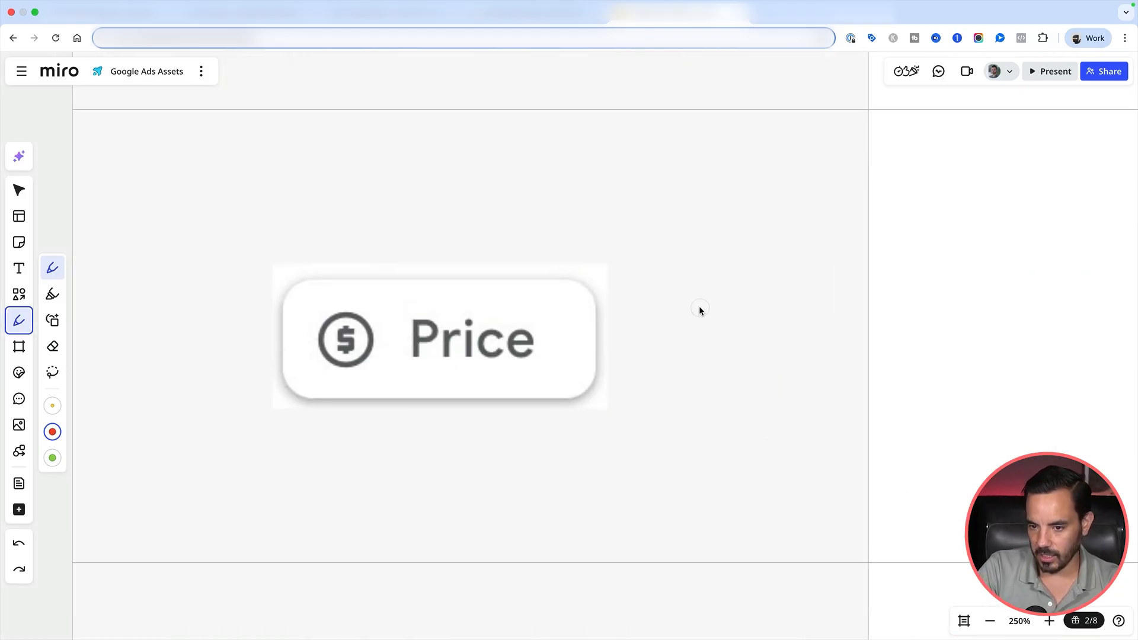
pyautogui.hscroll(15, 699, 306)
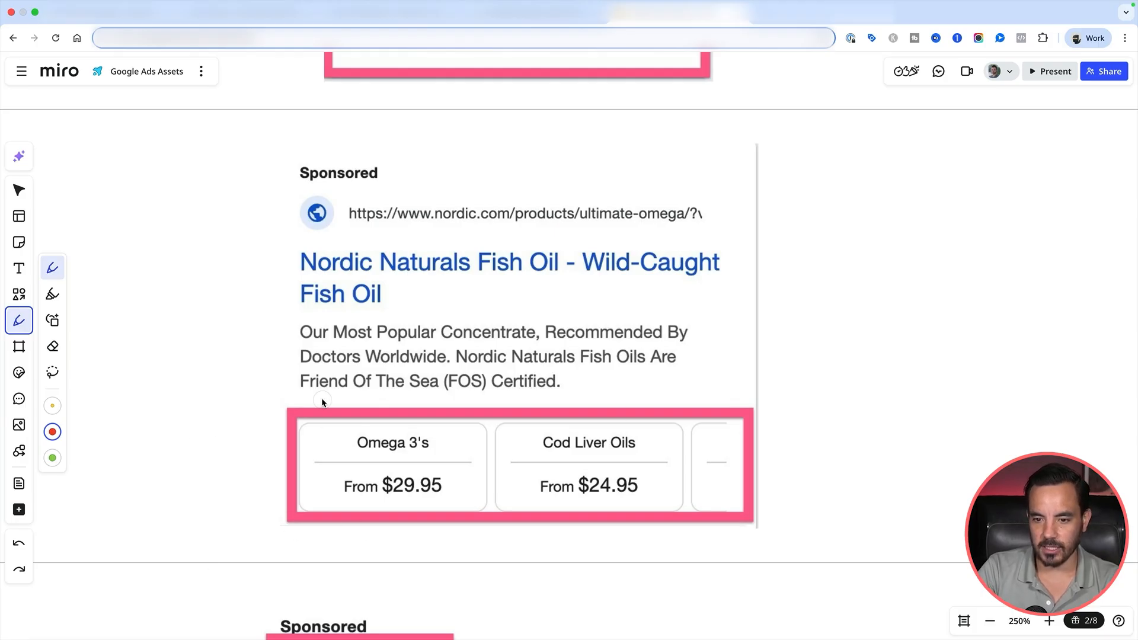
# Circle the word "From" in red on the Cod Liver Oils price card of the Nordic Naturals ad example.
pyautogui.press('super+minus')
pyautogui.press('super+minus')
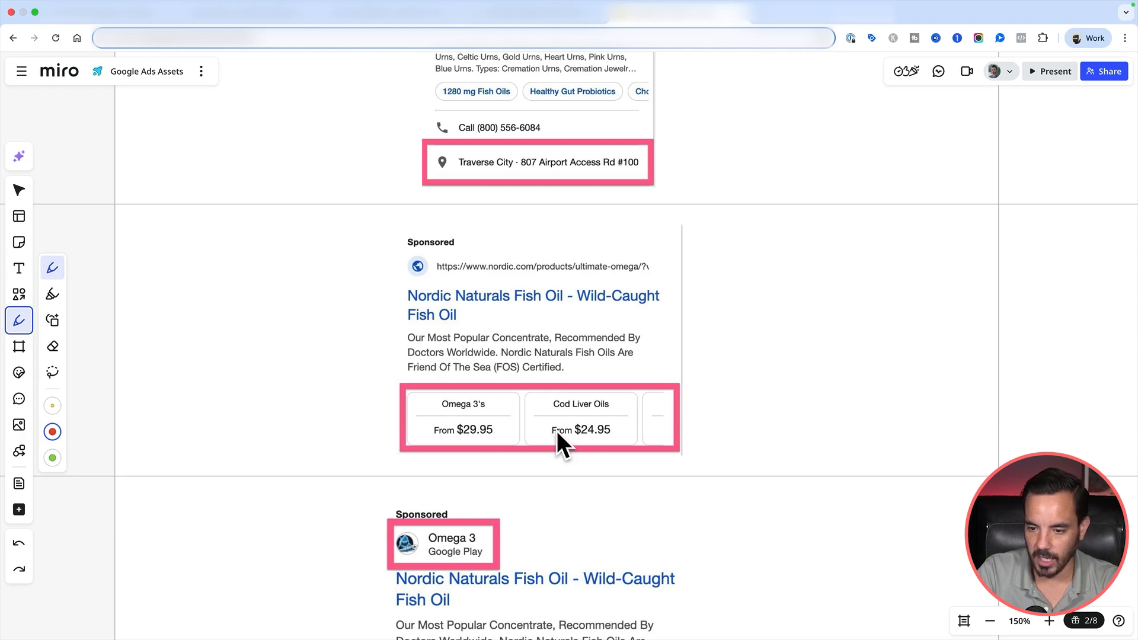
pyautogui.moveTo(530, 413)
pyautogui.mouseDown()
pyautogui.moveTo(543, 455)
pyautogui.moveTo(582, 426)
pyautogui.moveTo(566, 415)
pyautogui.mouseUp()
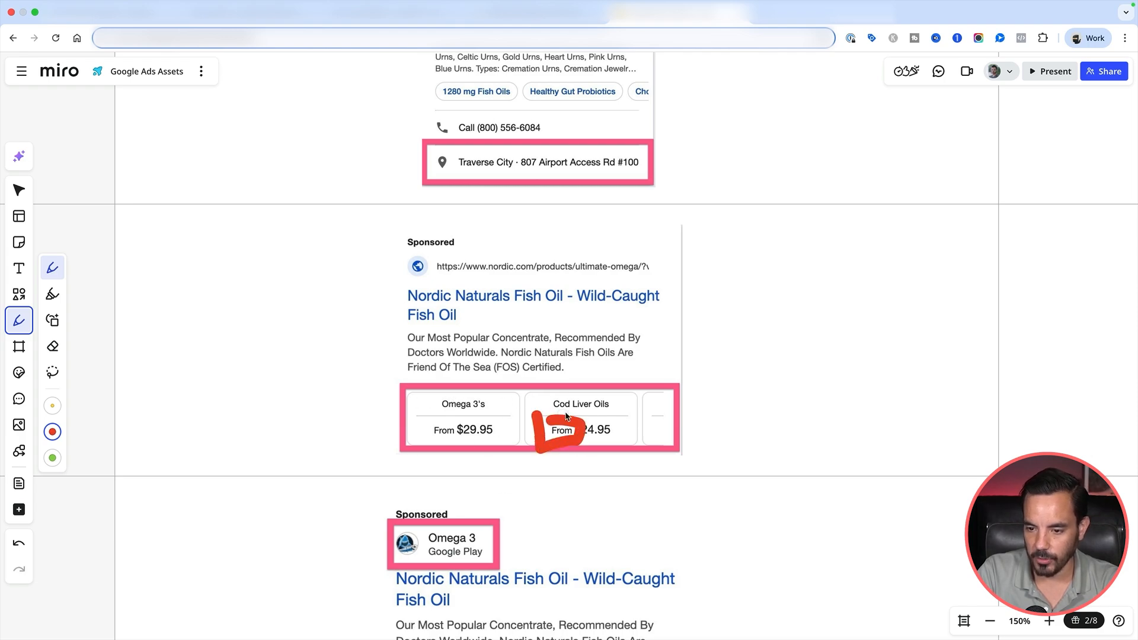
# Underline "From" in red in the Price row's tip "Use “From” to show cheapest price".
pyautogui.hscroll(15, 642, 372)
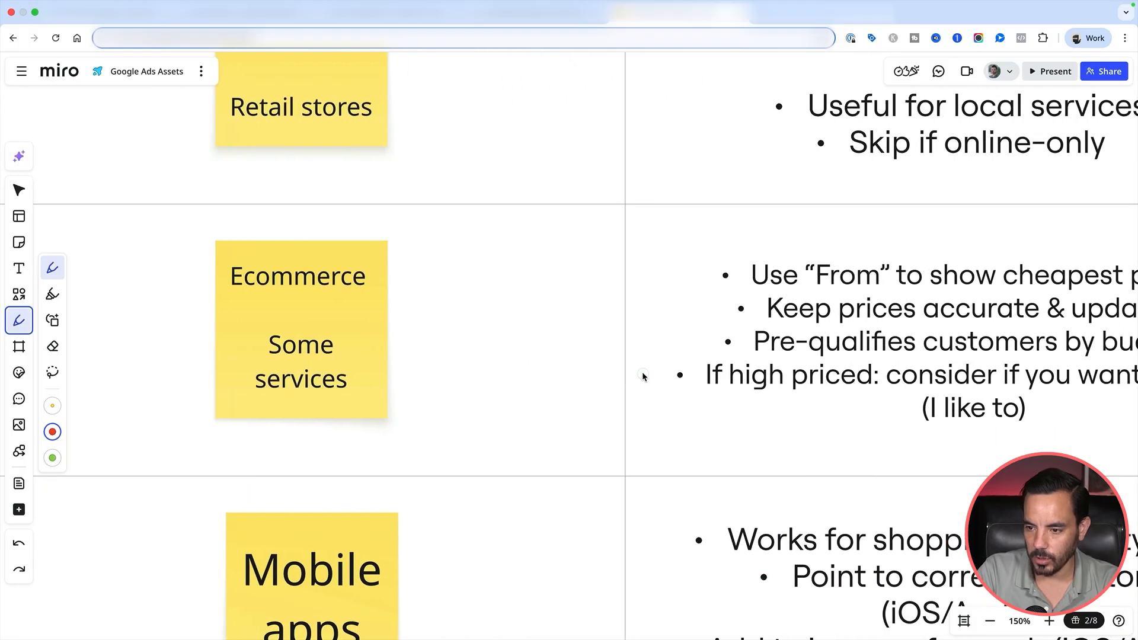
pyautogui.hscroll(-5, 642, 371)
pyautogui.hscroll(8, 641, 371)
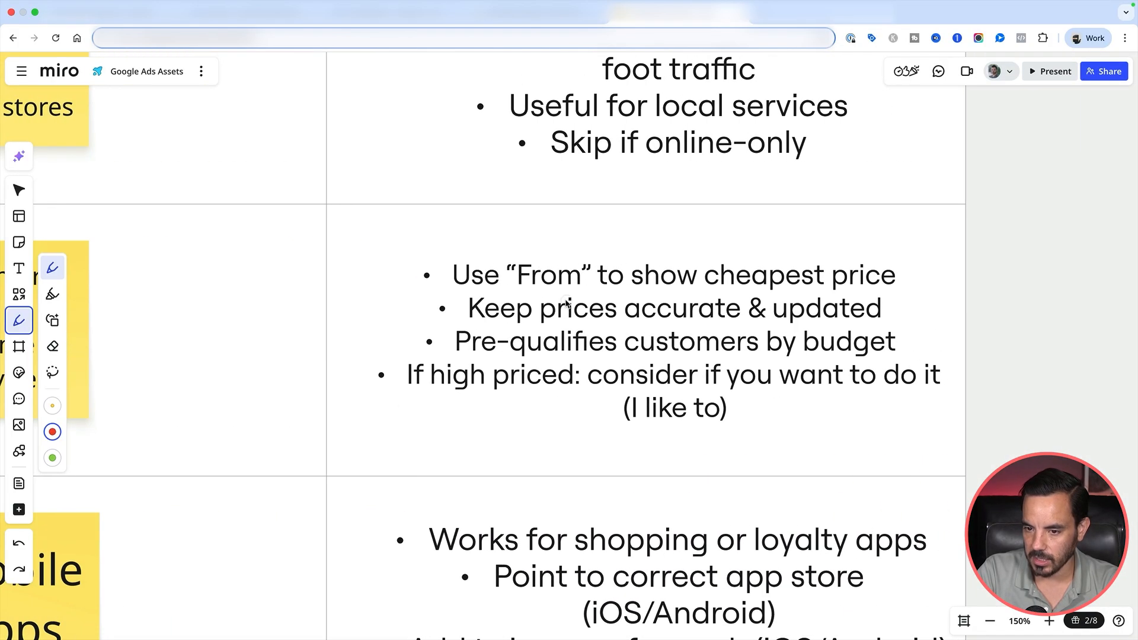
pyautogui.moveTo(510, 292); pyautogui.dragTo(626, 294)
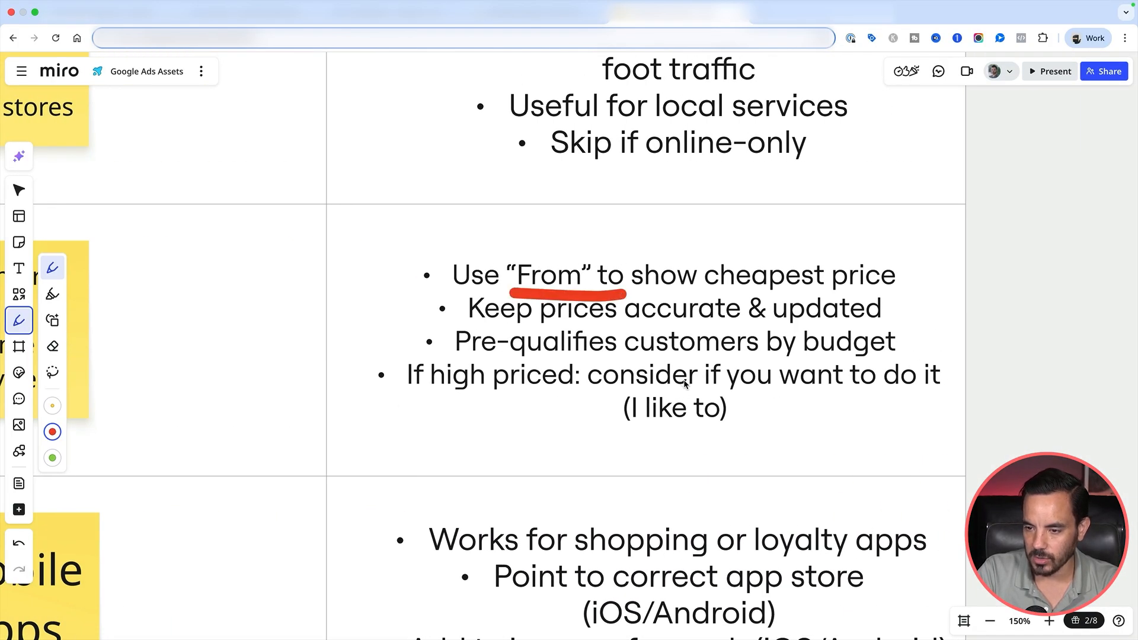
pyautogui.scroll(-3, 685, 383)
# Switch to Google Ads, start a new price asset from the Assets page, and set its price qualifier to From.
pyautogui.click(395, 14)
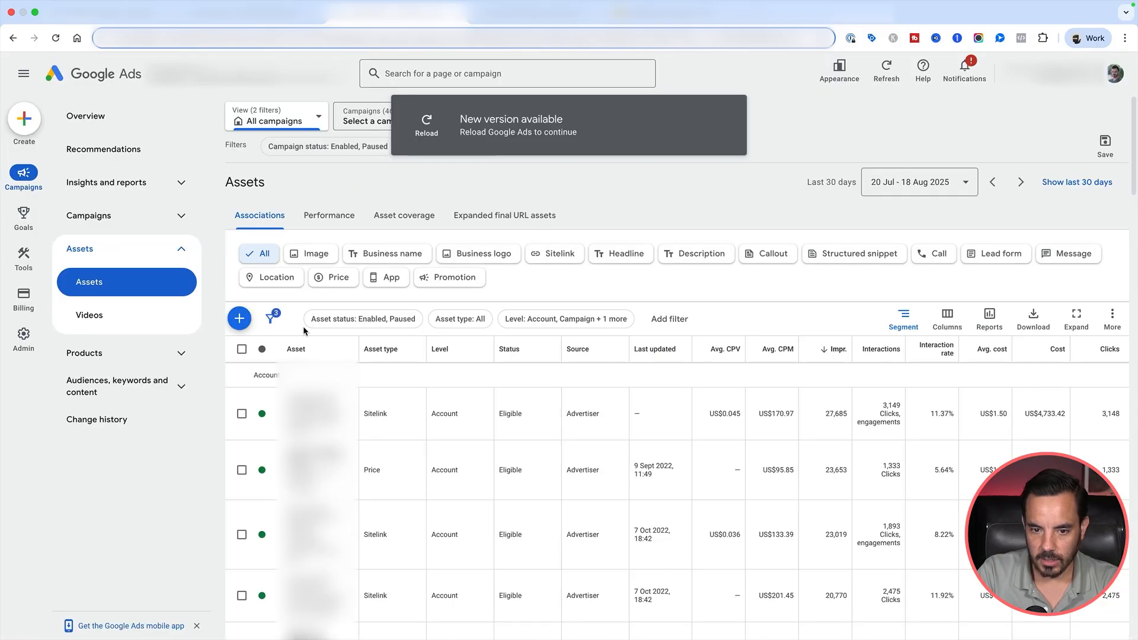
pyautogui.click(239, 319)
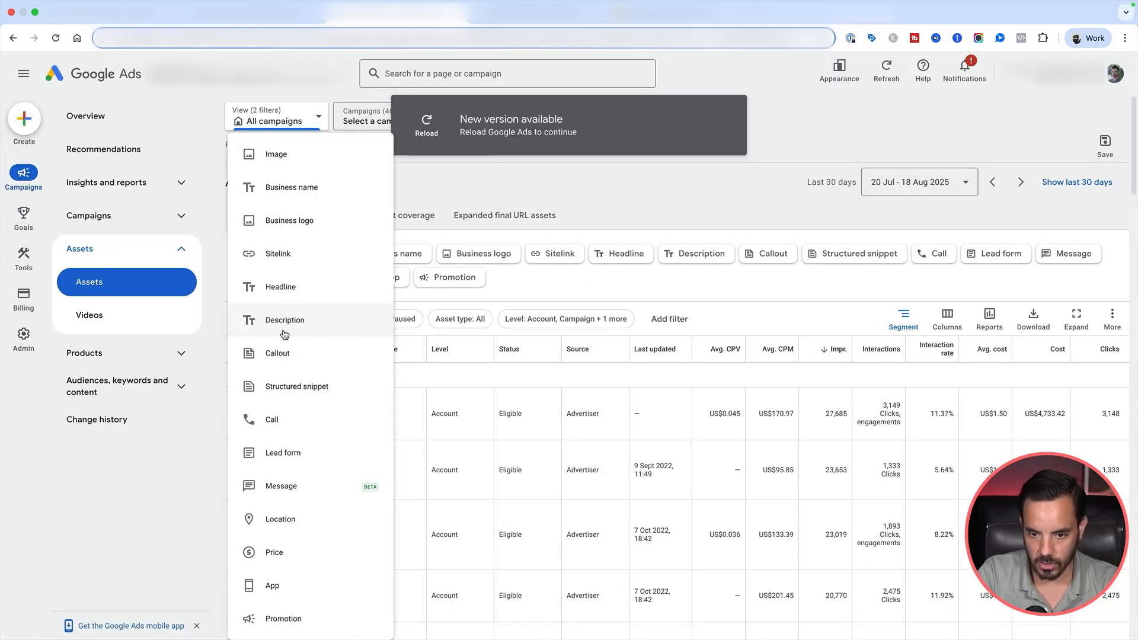
pyautogui.click(332, 554)
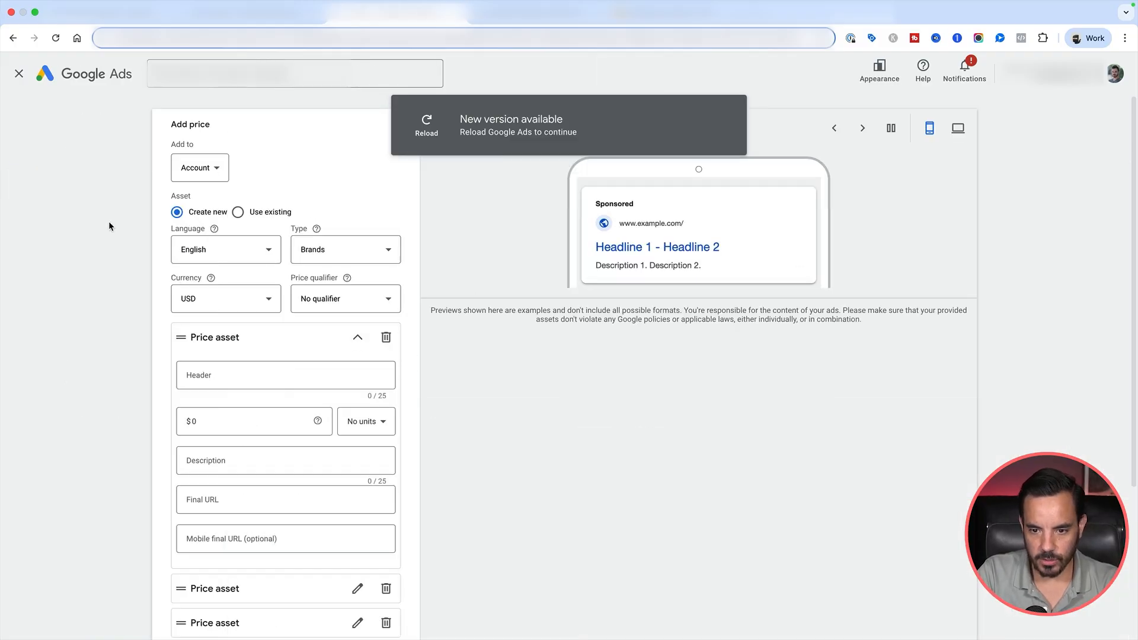
pyautogui.click(345, 300)
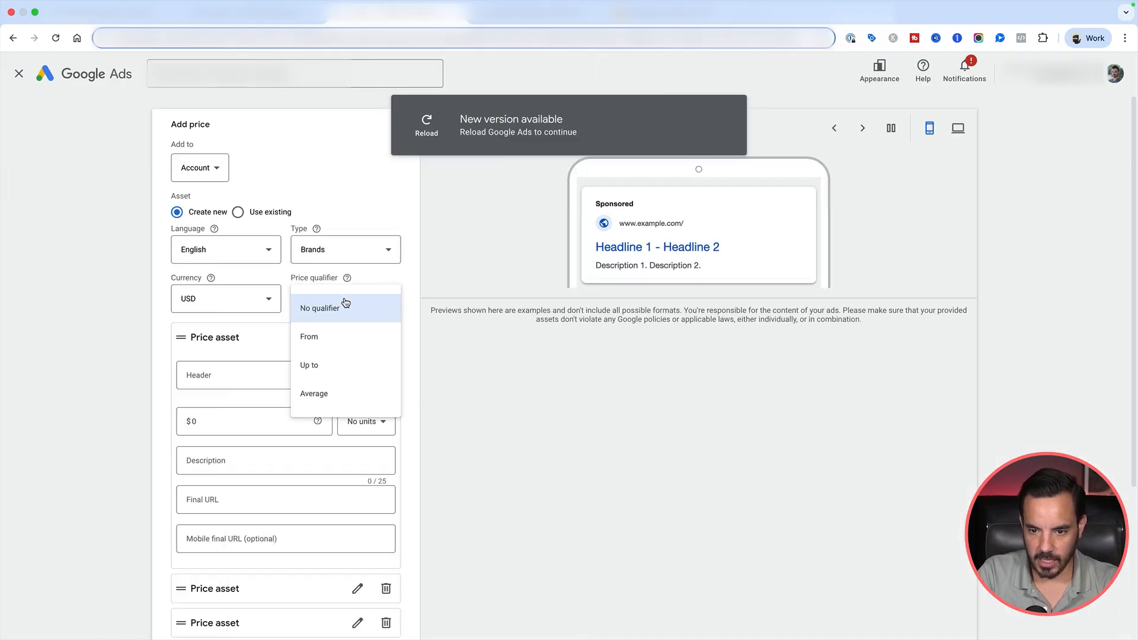
pyautogui.click(343, 337)
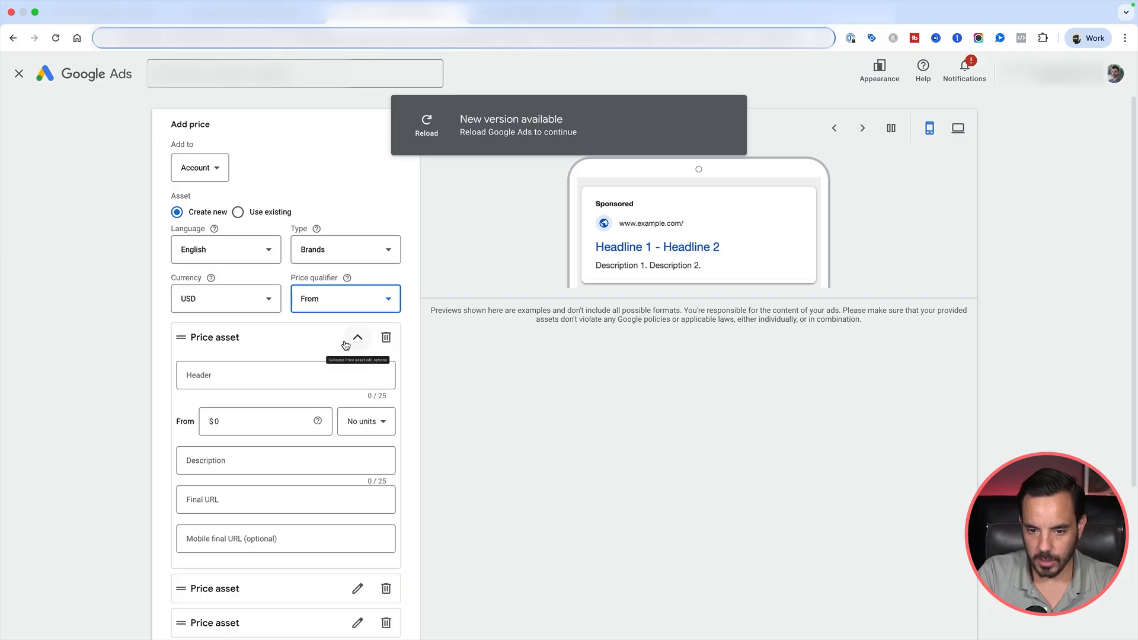
# Enter "Fish Oils" as the header of the first price asset.
pyautogui.click(272, 375)
pyautogui.write('F')
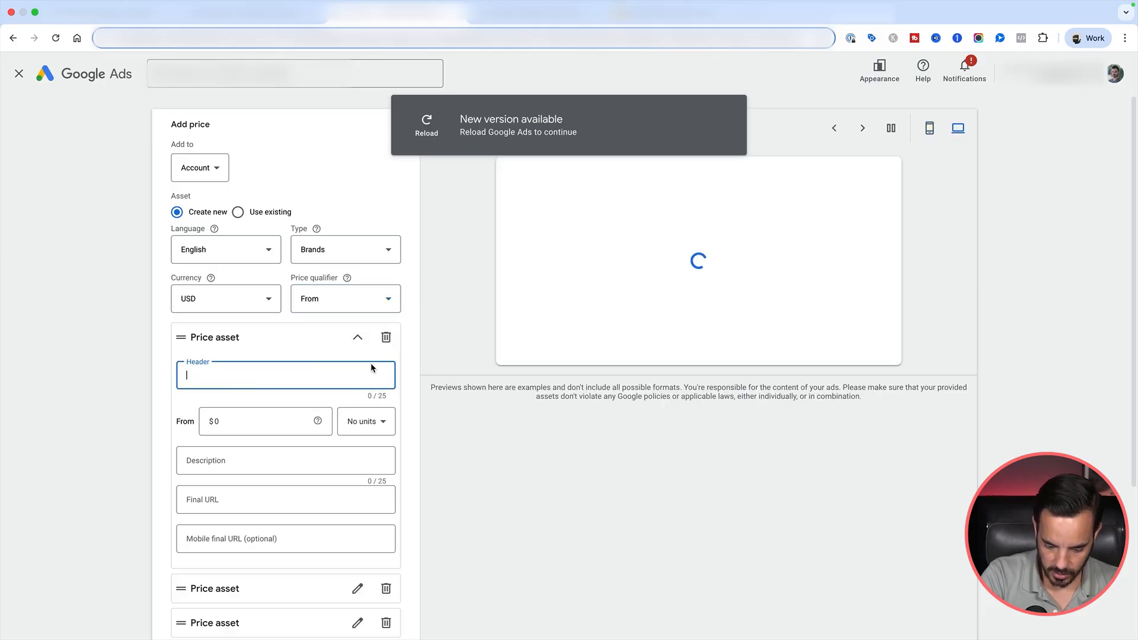
pyautogui.write('osh O')
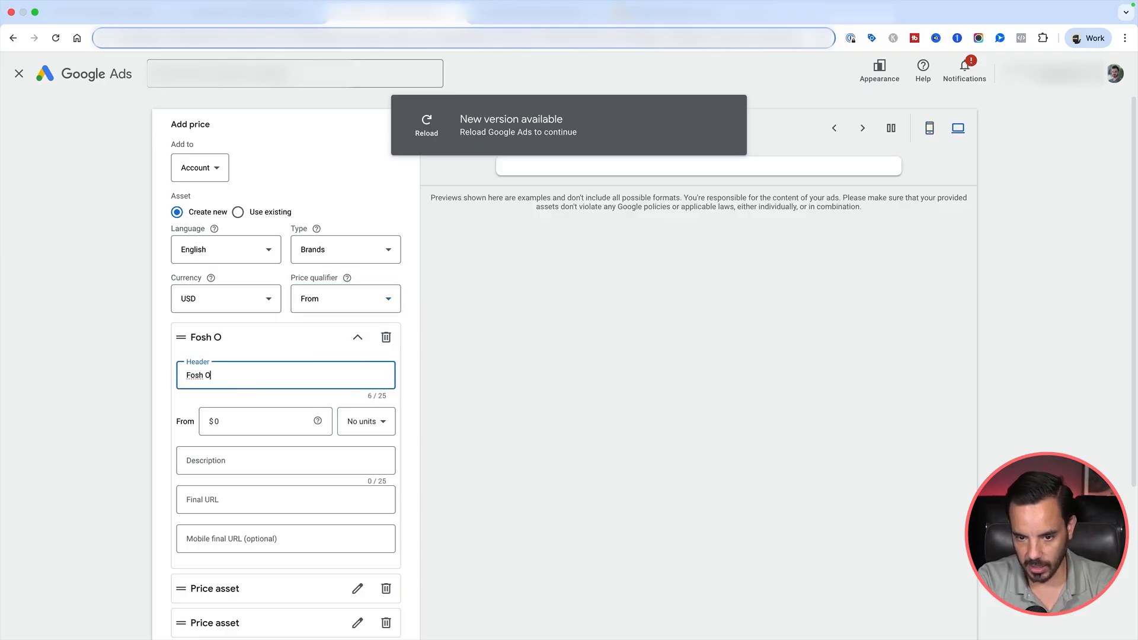
pyautogui.press('BackSpace')
pyautogui.press('BackSpace')
pyautogui.press('BackSpace')
pyautogui.press('BackSpace')
pyautogui.write('ish Oils')
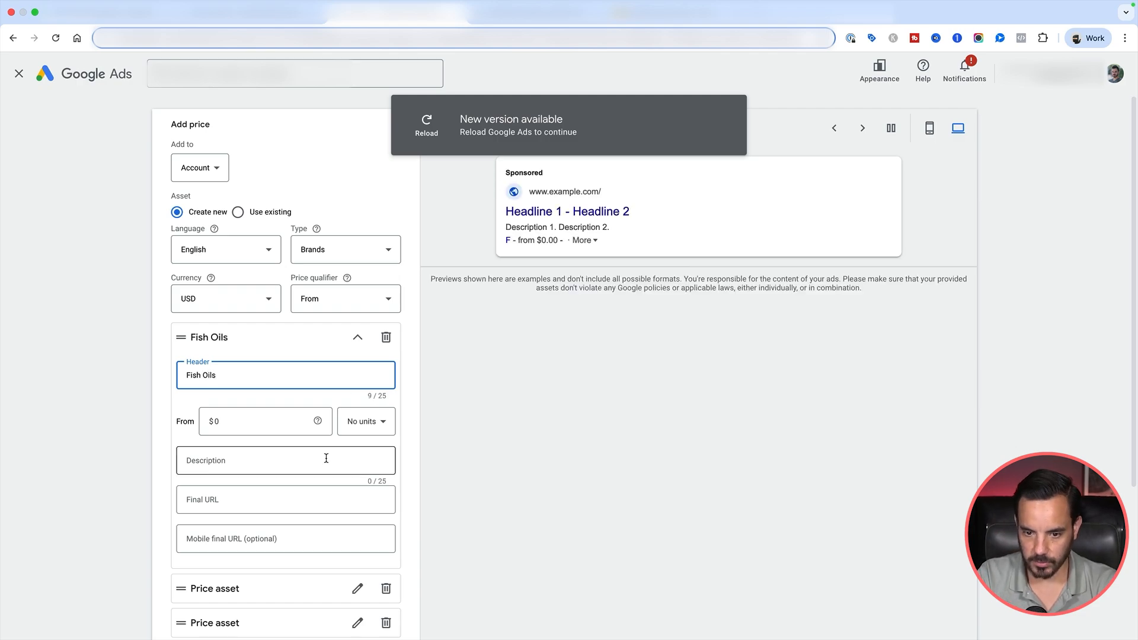
# Set the Fish Oils price asset's price to $24.95.
pyautogui.click(256, 421)
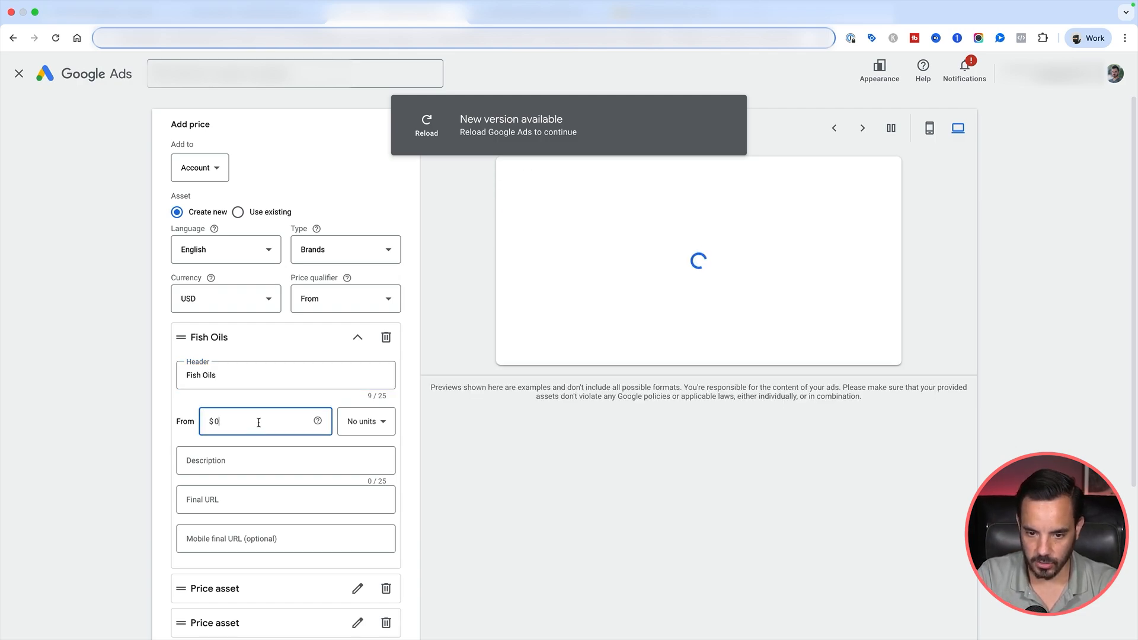
pyautogui.press('BackSpace')
pyautogui.write('2')
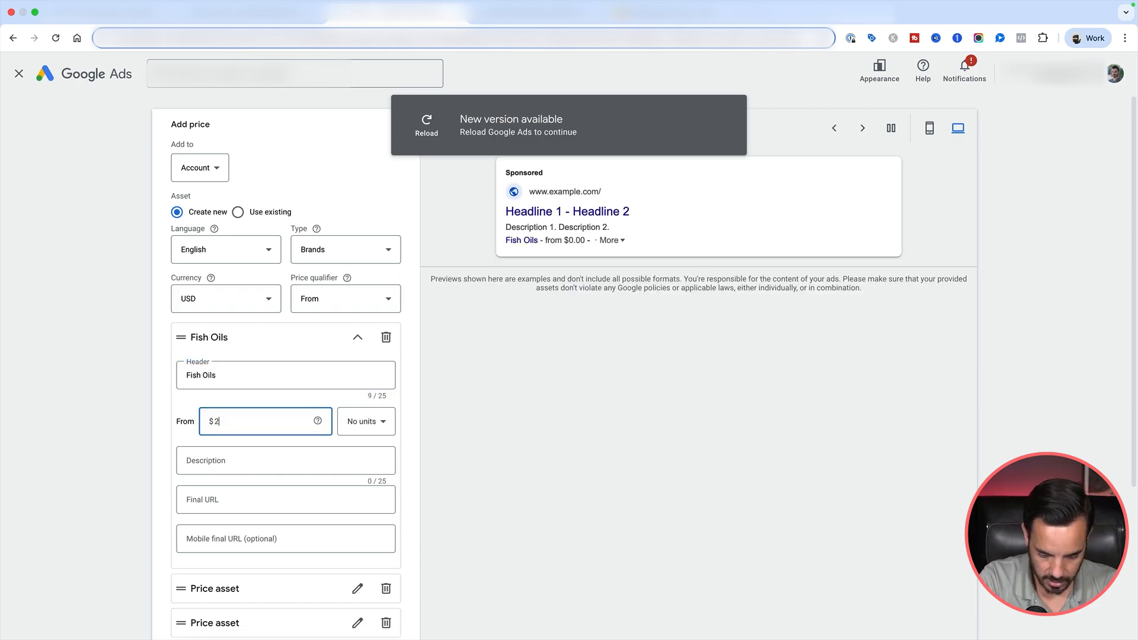
pyautogui.write('4.95')
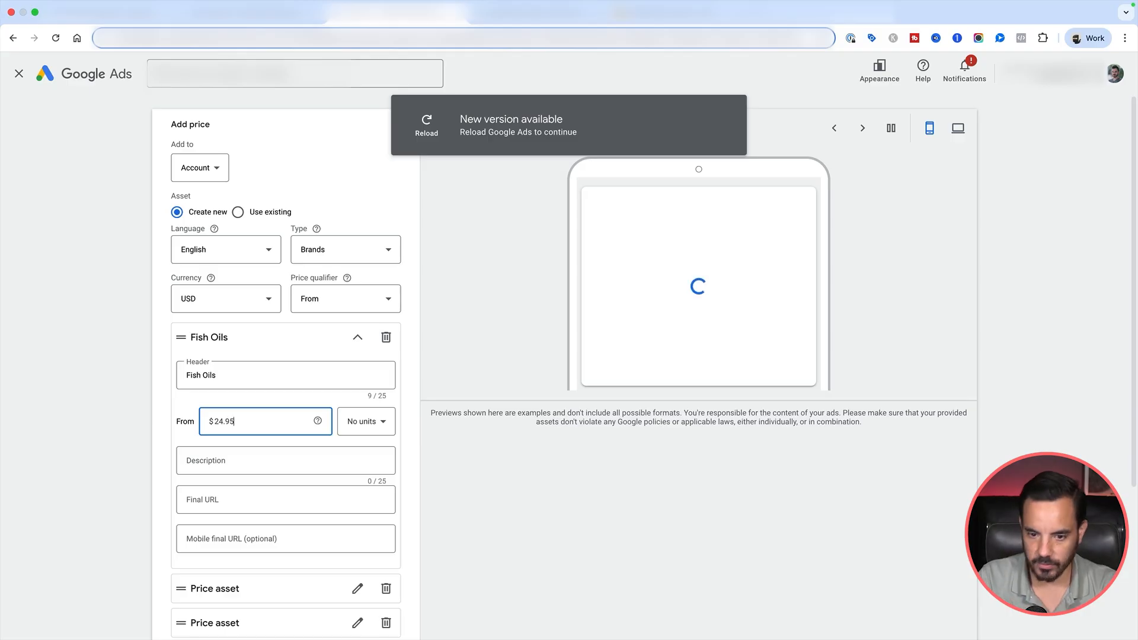
pyautogui.click(449, 544)
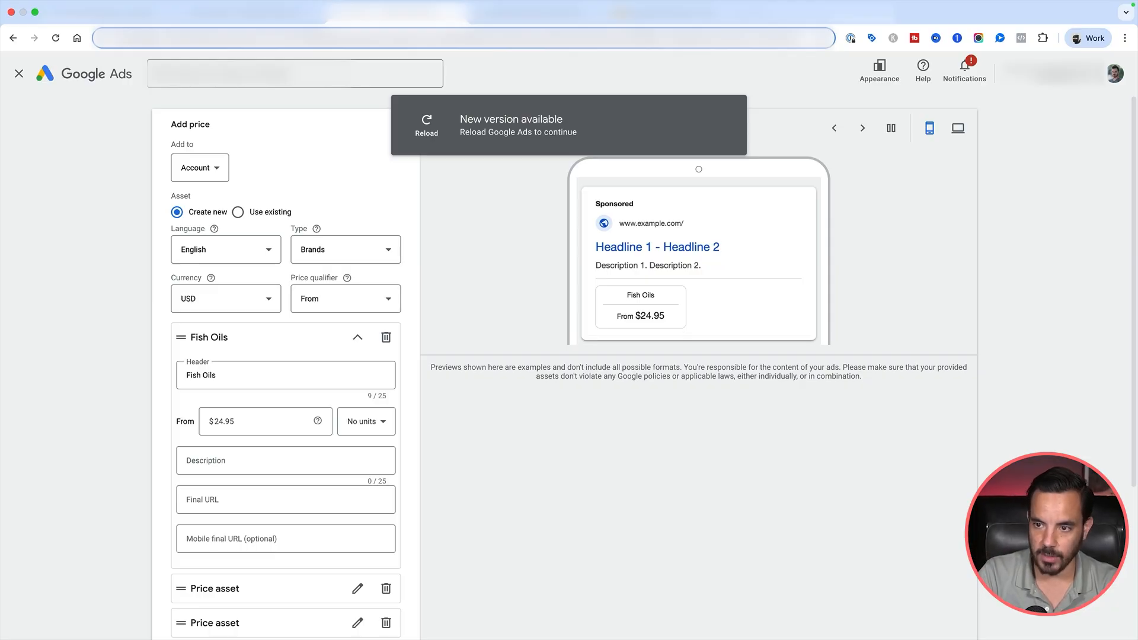
# Switch back to the Miro board and underline the Price tips "Keep prices accurate & updated" and "Pre-qualifies customers by budget" in red, undoing each stroke.
pyautogui.click(645, 14)
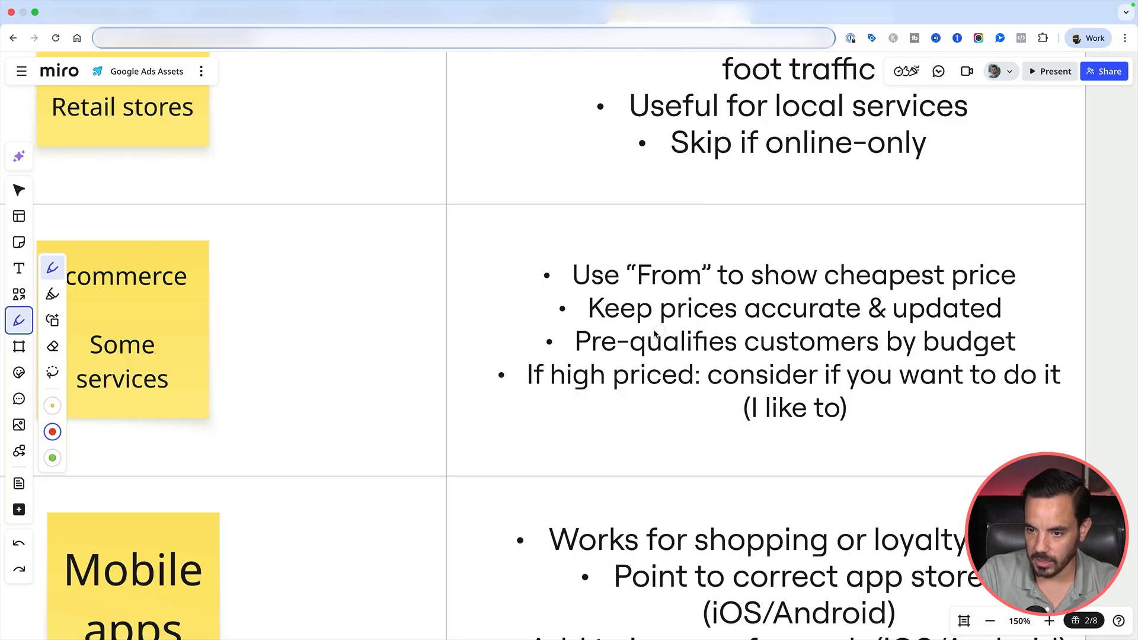
pyautogui.moveTo(570, 331); pyautogui.dragTo(1003, 345)
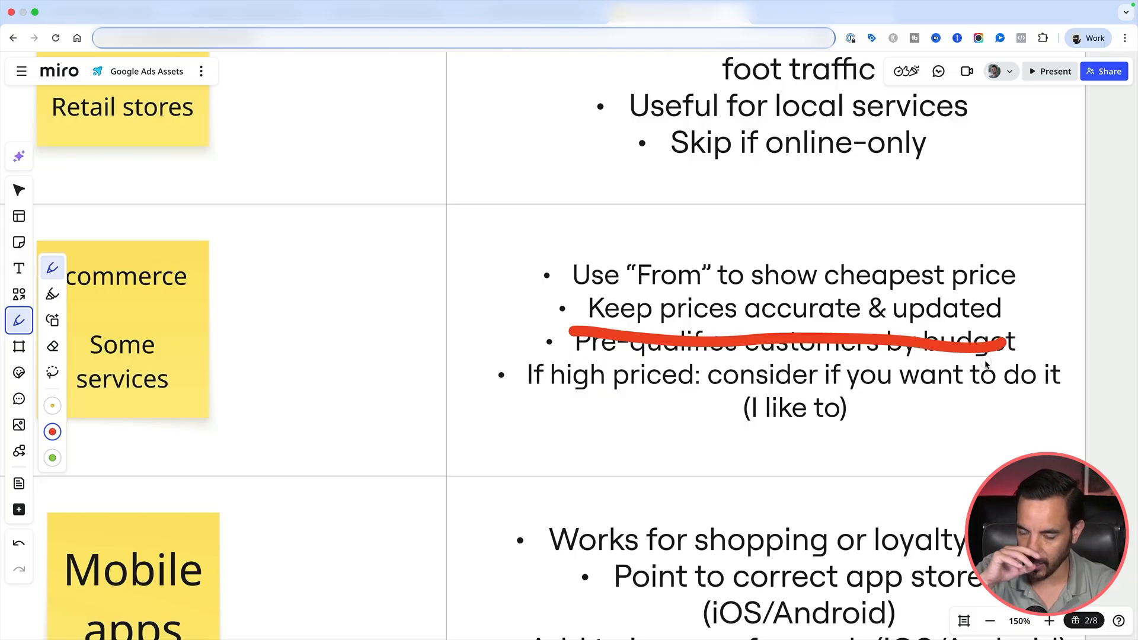
pyautogui.scroll(-2, 857, 317)
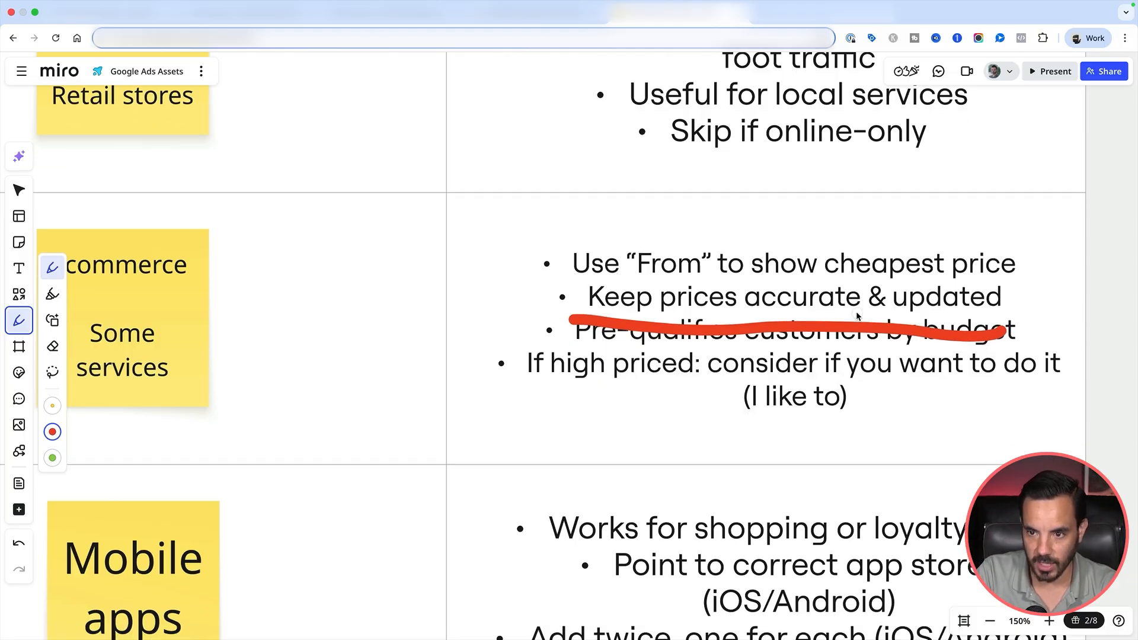
pyautogui.press('super+z')
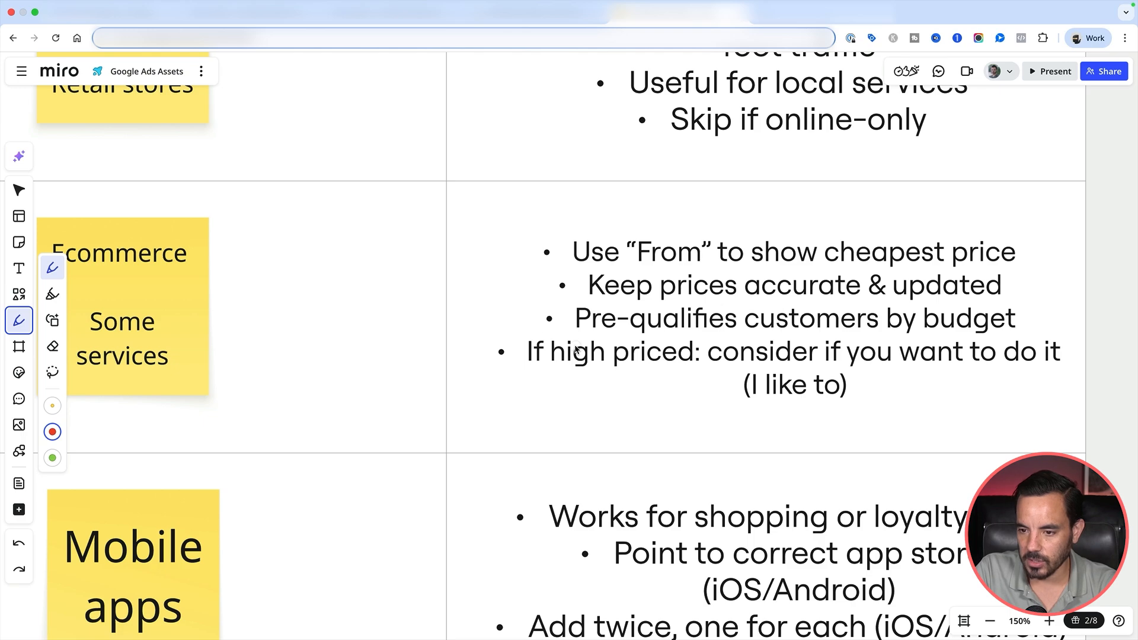
pyautogui.moveTo(563, 343); pyautogui.dragTo(1006, 339)
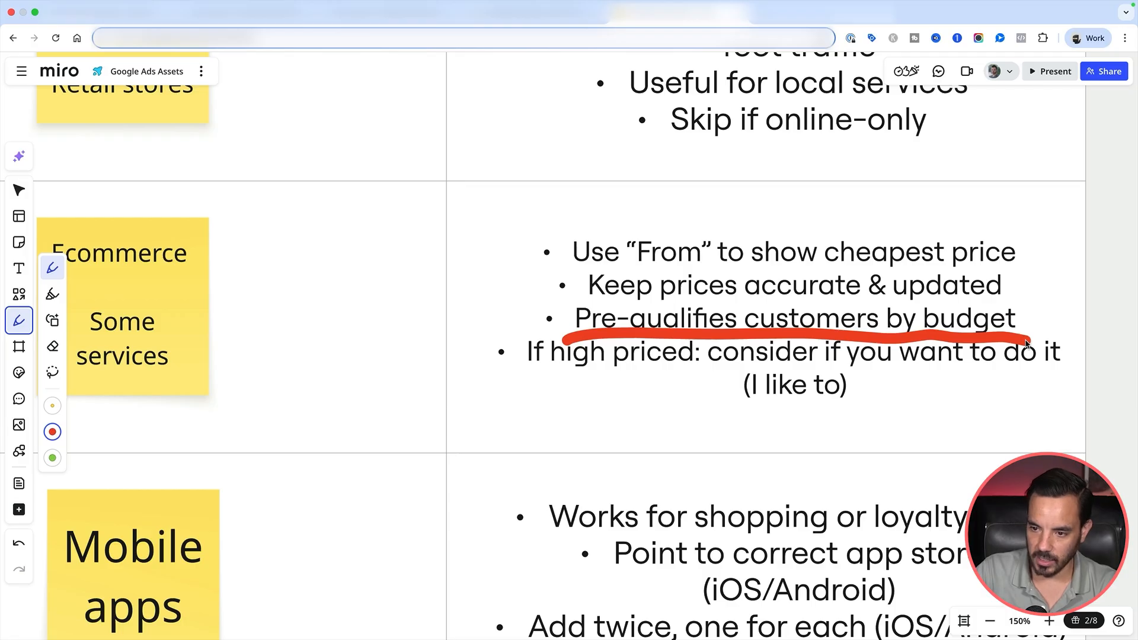
pyautogui.hotkey('ctrl', 'z')
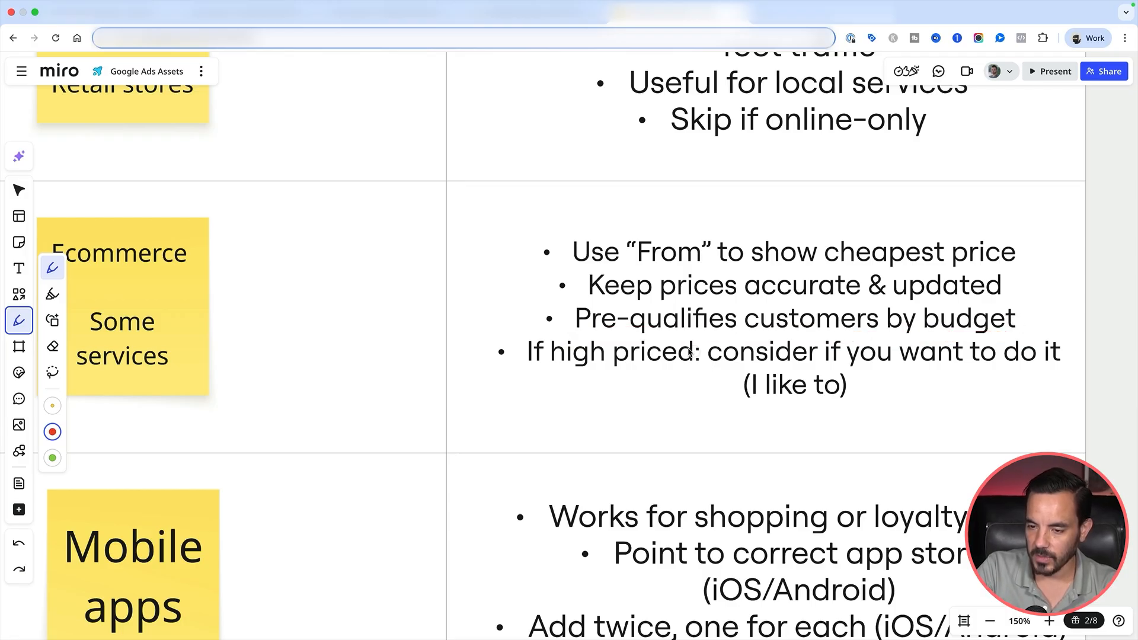